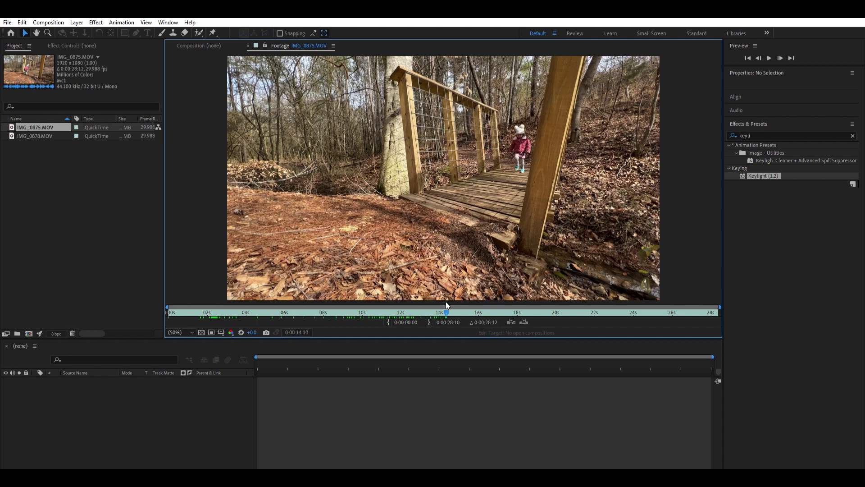
# Review the IMG_0875.MOV and IMG_0878.MOV source clips by scrubbing through the footage.
pyautogui.moveTo(447, 304); pyautogui.dragTo(694, 322)
pyautogui.doubleClick(26, 135)
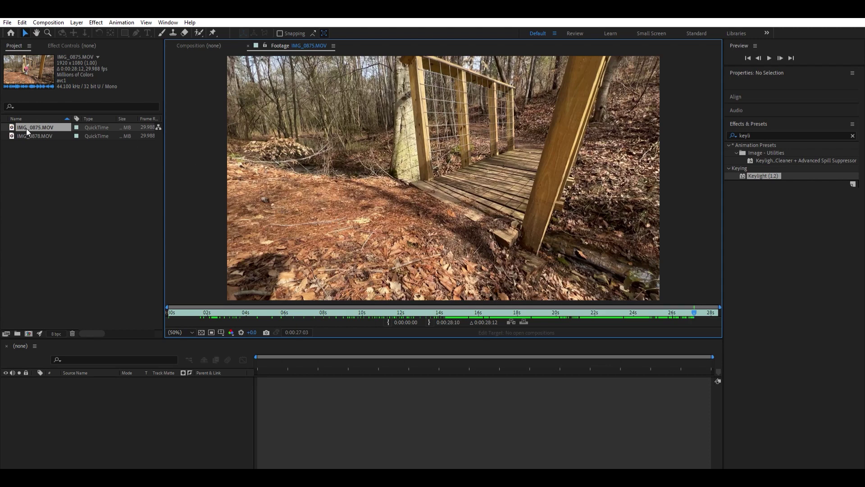
pyautogui.moveTo(196, 311); pyautogui.dragTo(696, 307)
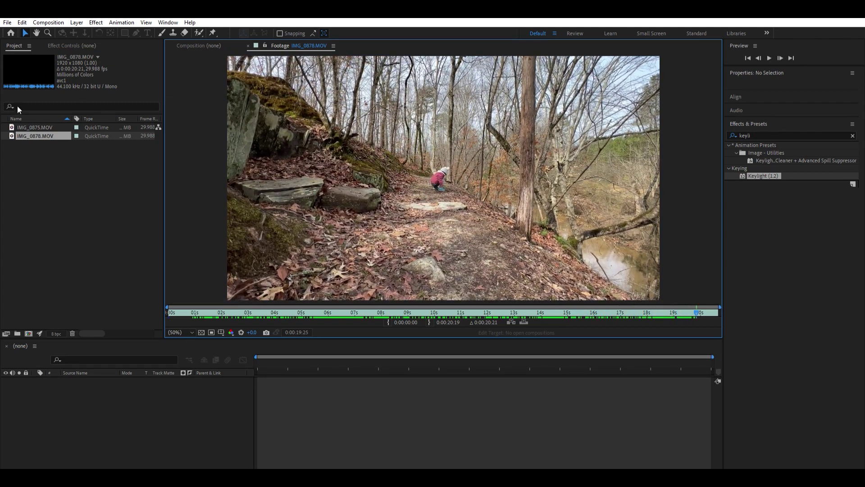
pyautogui.doubleClick(28, 122)
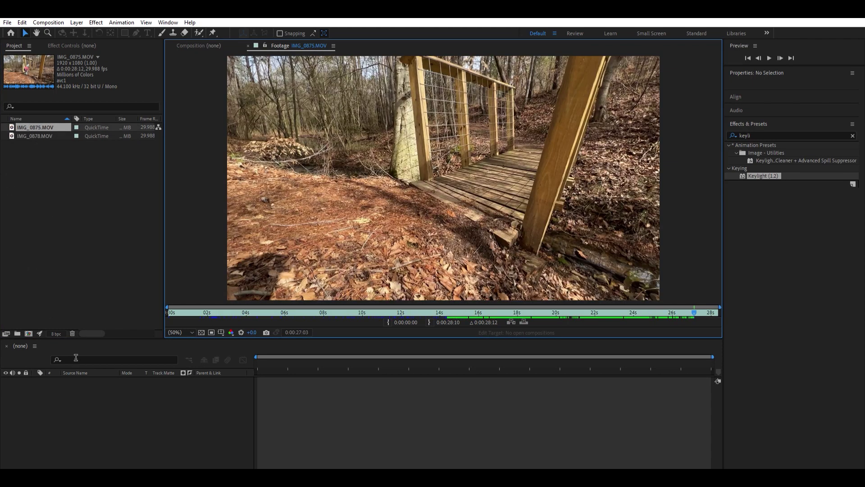
# Create a new composition from the IMG_0875.MOV footage.
pyautogui.moveTo(47, 120); pyautogui.dragTo(50, 166)
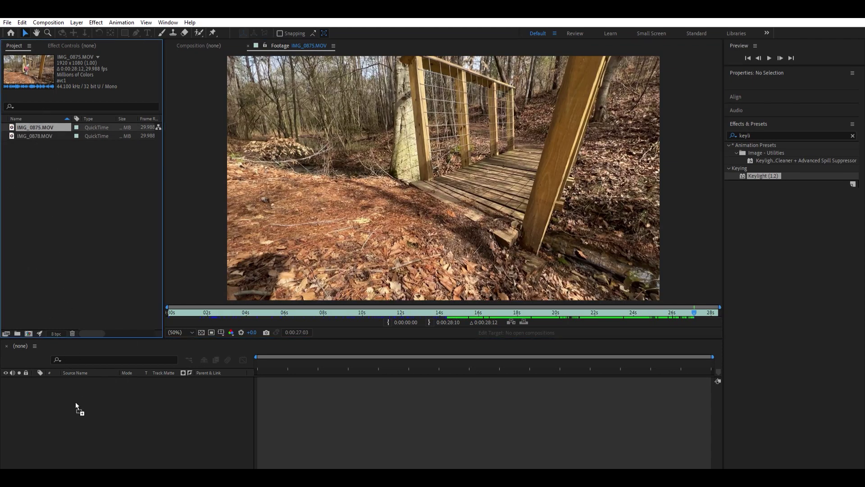
pyautogui.moveTo(75, 403); pyautogui.dragTo(76, 405)
pyautogui.click(86, 395)
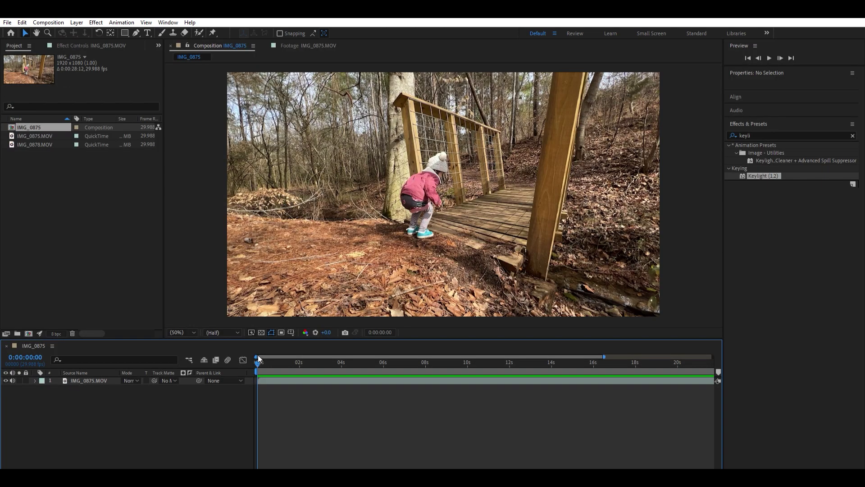
# Split the clip at 0:00:13:21, delete the part before the cut and move the remaining part to the composition's start.
pyautogui.moveTo(259, 361); pyautogui.dragTo(548, 373)
pyautogui.click(550, 378)
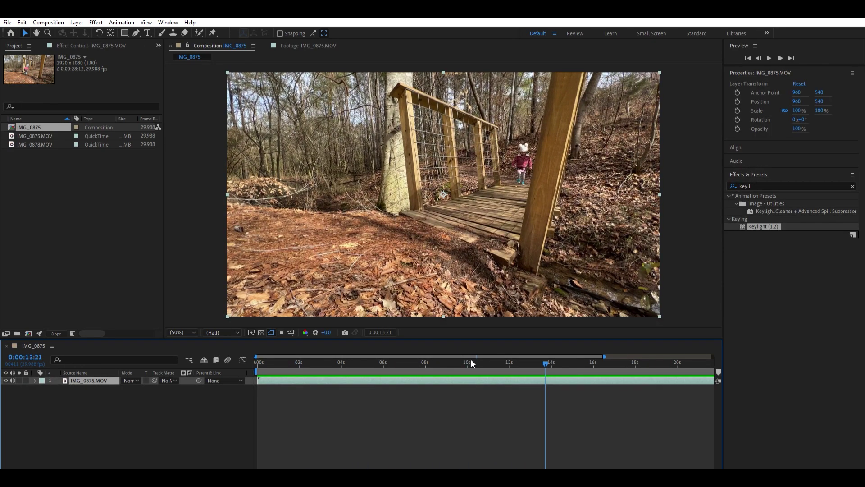
pyautogui.hotkey('ctrl', 'shift', 'd')
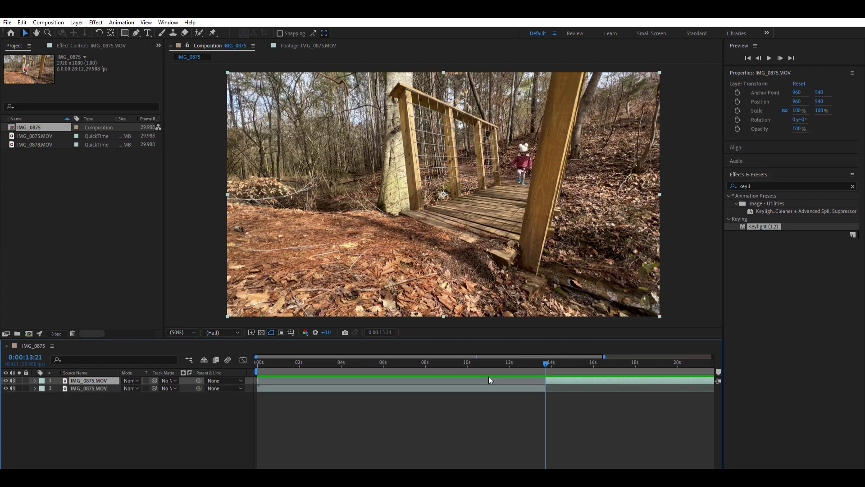
pyautogui.click(502, 386)
pyautogui.press('Delete')
pyautogui.moveTo(565, 379); pyautogui.dragTo(364, 357)
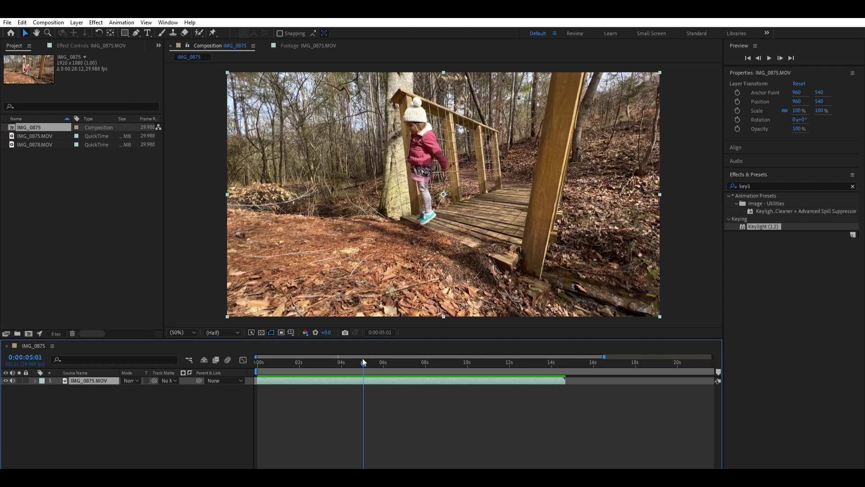
# Find the frame where the girl is in mid-jump at the bridge and split the clip there, at 0:00:05:00.
pyautogui.press('pagedown')
pyautogui.press('pageup')
pyautogui.press('pageup')
pyautogui.press('pageup')
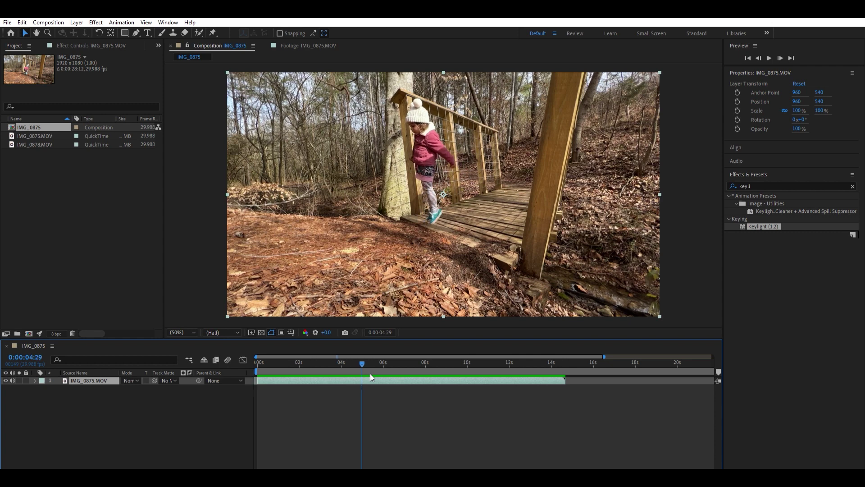
pyautogui.press('pagedown')
pyautogui.press('pageup')
pyautogui.press('pageup')
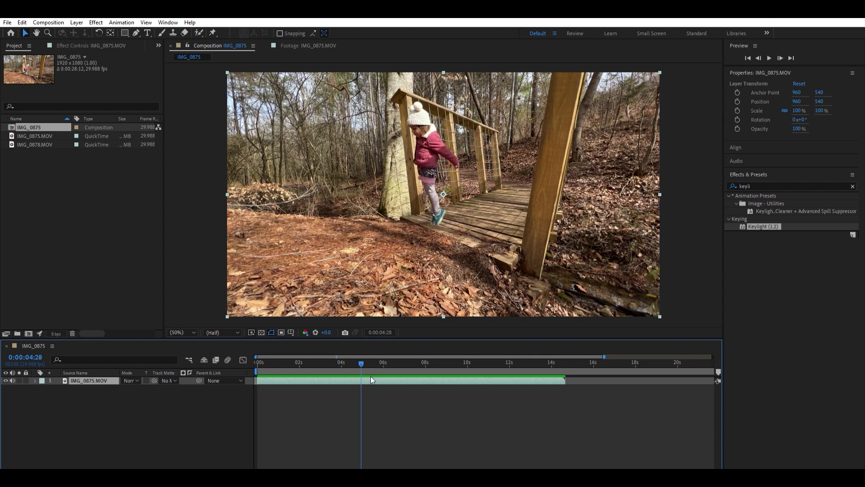
pyautogui.press('pagedown')
pyautogui.press('pageup')
pyautogui.press('pagedown')
pyautogui.press('pagedown')
pyautogui.press('pageup')
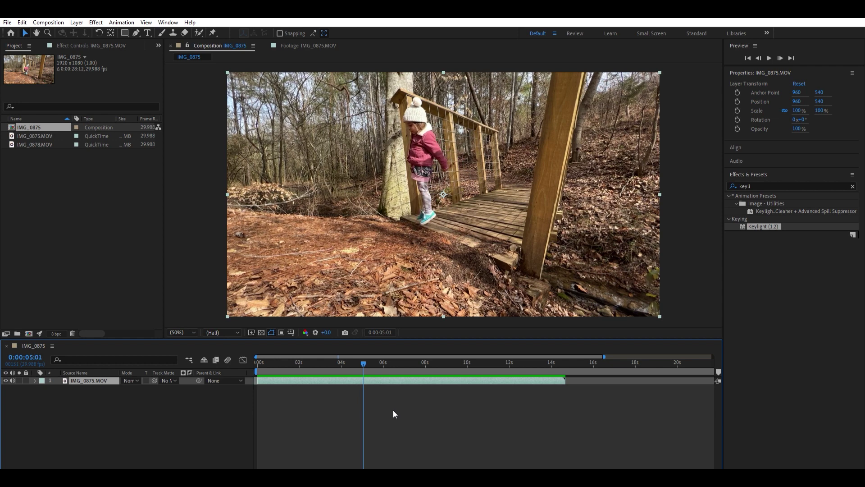
pyautogui.press('pagedown')
pyautogui.press('pageup')
pyautogui.press('pagedown')
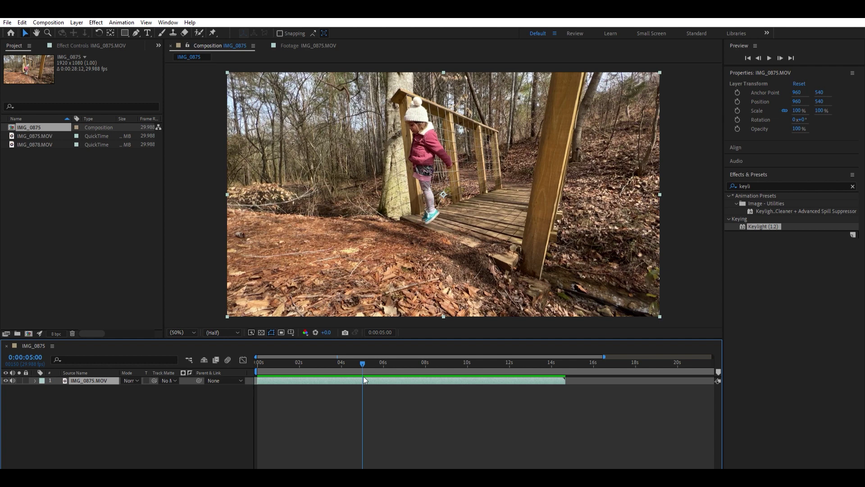
pyautogui.hotkey('ctrl', 'shift', 'd')
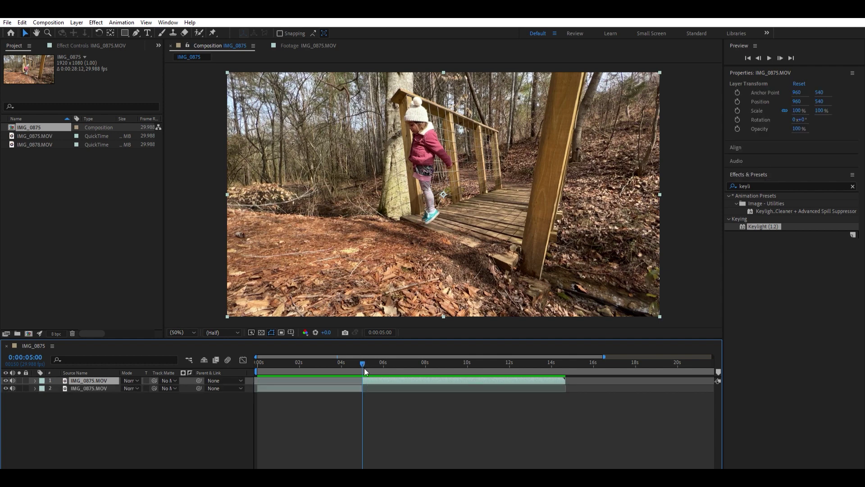
# Cut the second clip at 0:00:08:06, remove the section before it and move the empty-bridge part back to 0:00:05:00.
pyautogui.moveTo(363, 358); pyautogui.dragTo(429, 359)
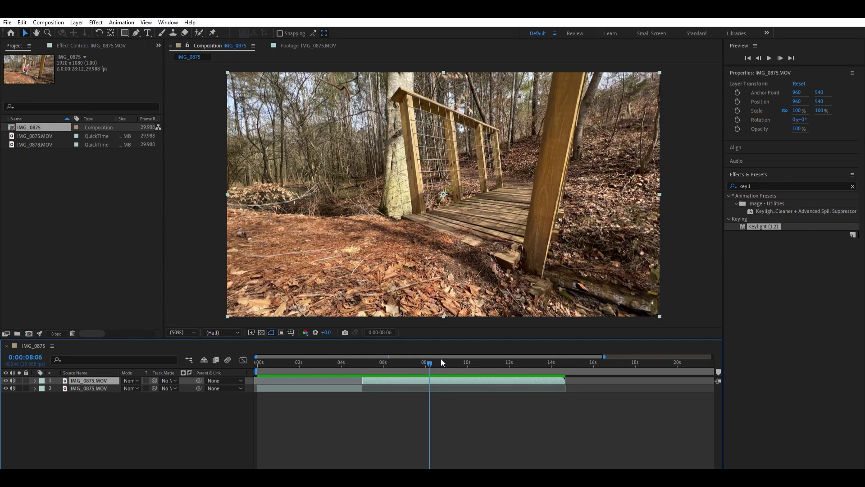
pyautogui.hotkey('alt', '[')
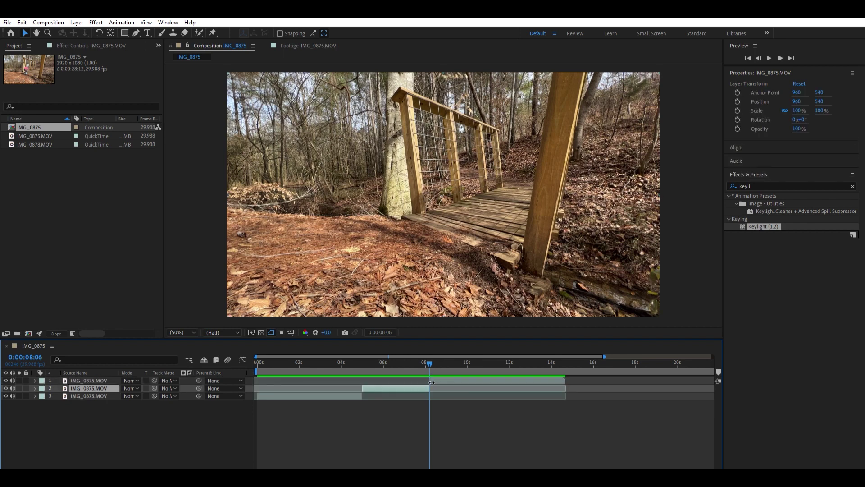
pyautogui.press('F2')
pyautogui.moveTo(453, 374); pyautogui.dragTo(386, 371)
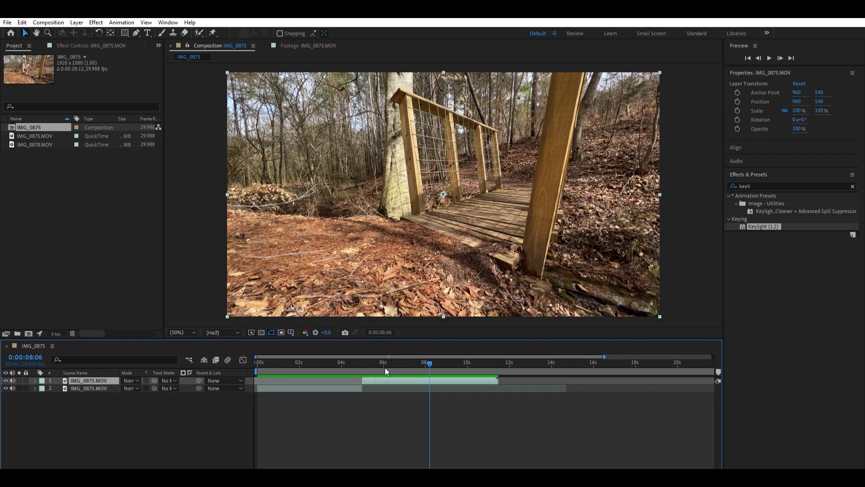
# Play back the cut around 0:00:05:00 to check the girl's disappearance from the bridge.
pyautogui.click(356, 362)
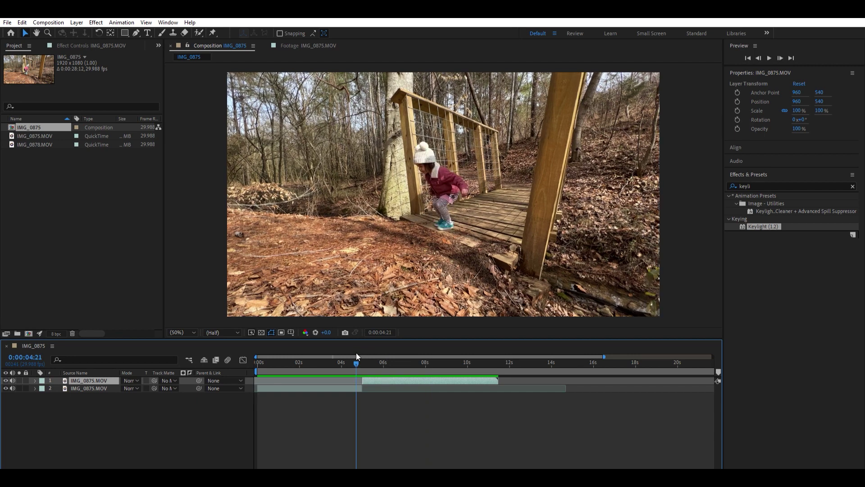
pyautogui.press('=')
pyautogui.press('=')
pyautogui.press('space')
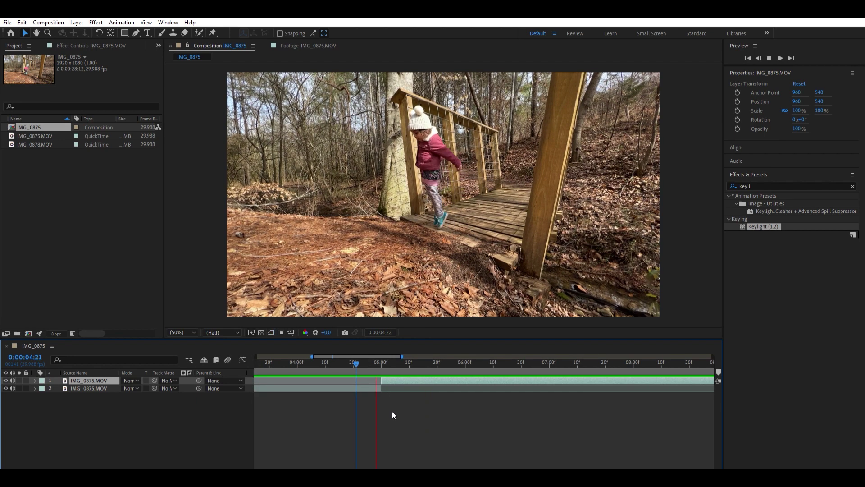
pyautogui.press('space')
pyautogui.press('space')
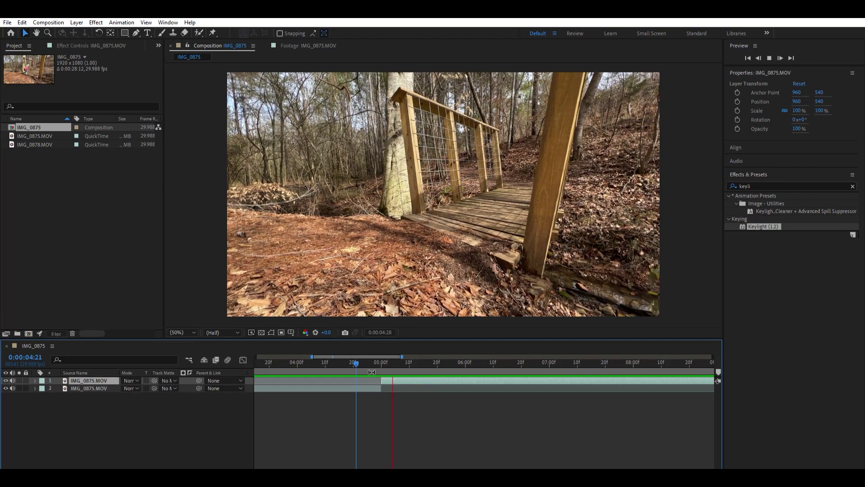
pyautogui.press('space')
pyautogui.press('-')
pyautogui.press('-')
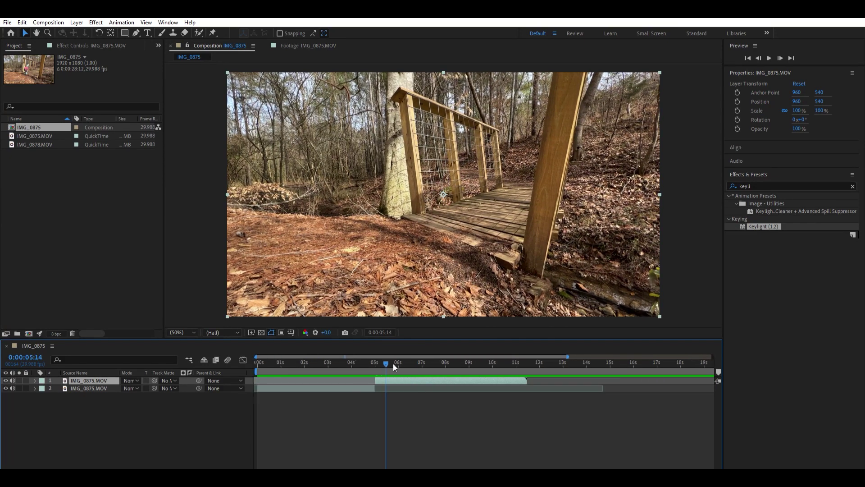
# Split the walking clip one frame before its end, at 0:00:04:29, and apply Freeze Frame to the one-frame piece.
pyautogui.moveTo(367, 356); pyautogui.dragTo(374, 356)
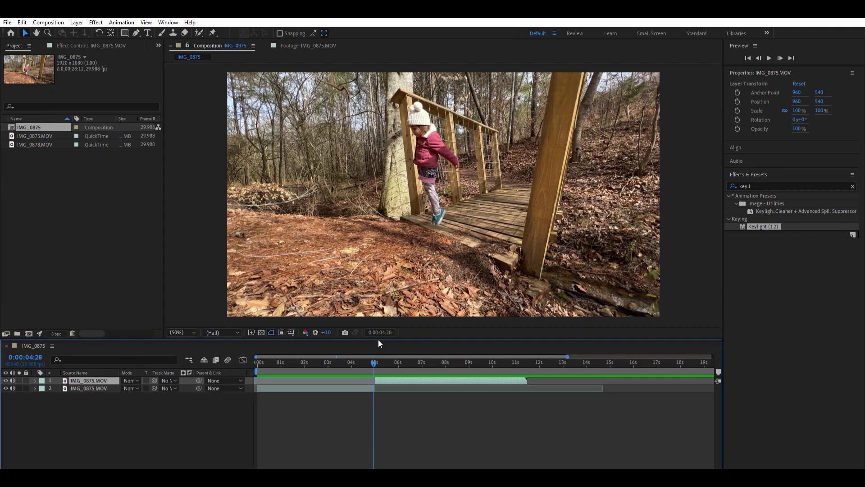
pyautogui.press('=')
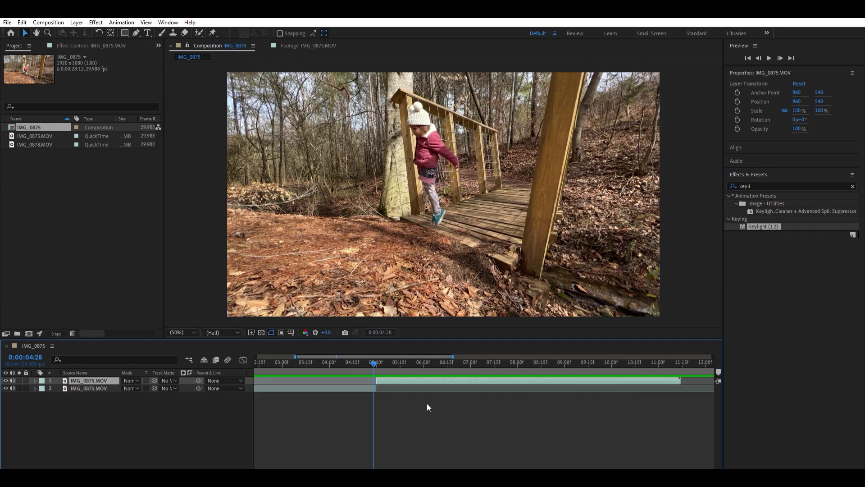
pyautogui.press('=')
pyautogui.press('=')
pyautogui.press('=')
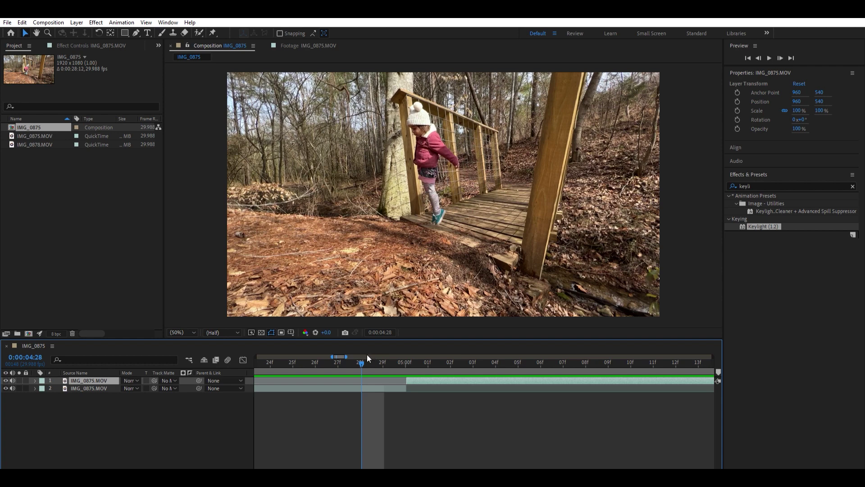
pyautogui.moveTo(364, 354); pyautogui.dragTo(390, 353)
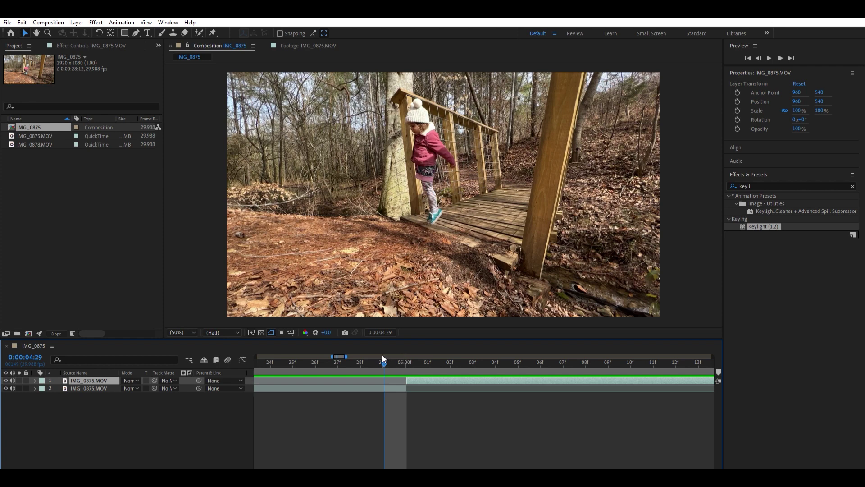
pyautogui.moveTo(383, 355)
pyautogui.mouseDown()
pyautogui.moveTo(397, 356)
pyautogui.moveTo(389, 358)
pyautogui.mouseUp()
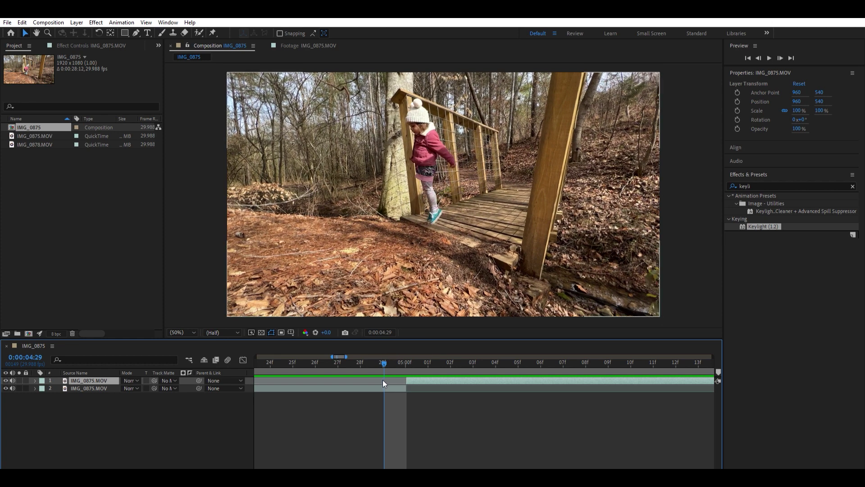
pyautogui.click(388, 381)
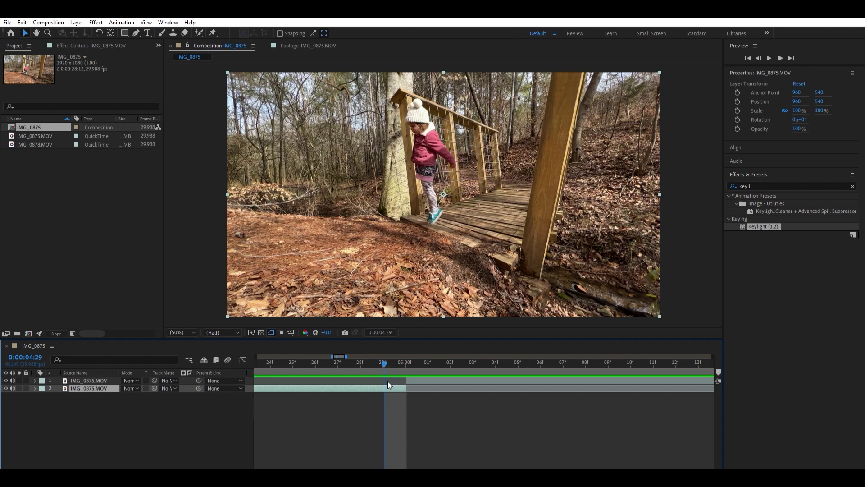
pyautogui.hotkey('ctrl', 'shift', 'd')
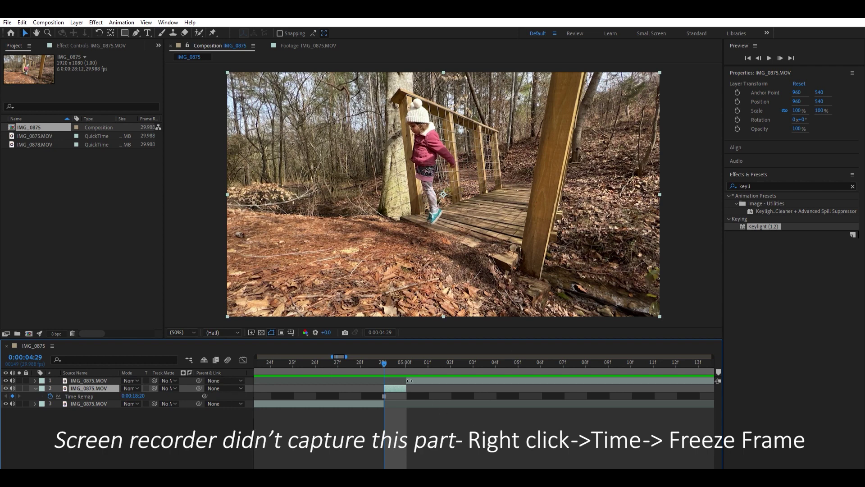
# Extend the frozen jump frame to about 0:00:05:04 and make the empty-bridge clip start right after it.
pyautogui.moveTo(409, 381); pyautogui.dragTo(495, 383)
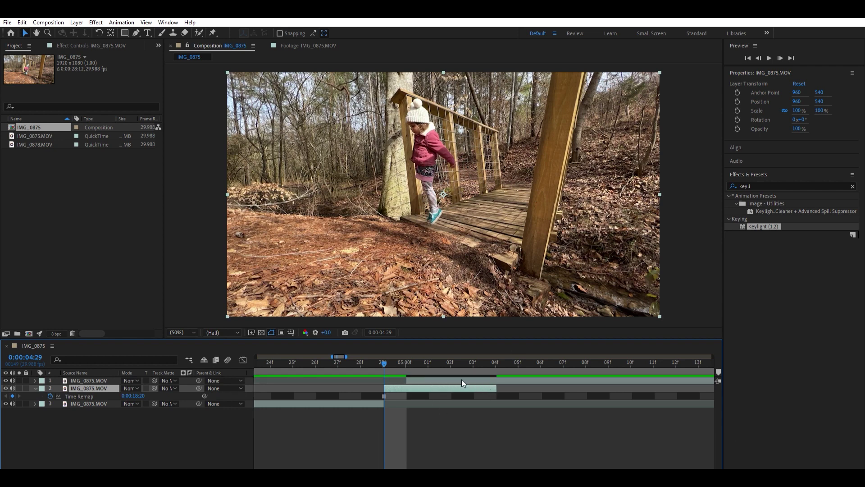
pyautogui.moveTo(409, 378); pyautogui.dragTo(519, 375)
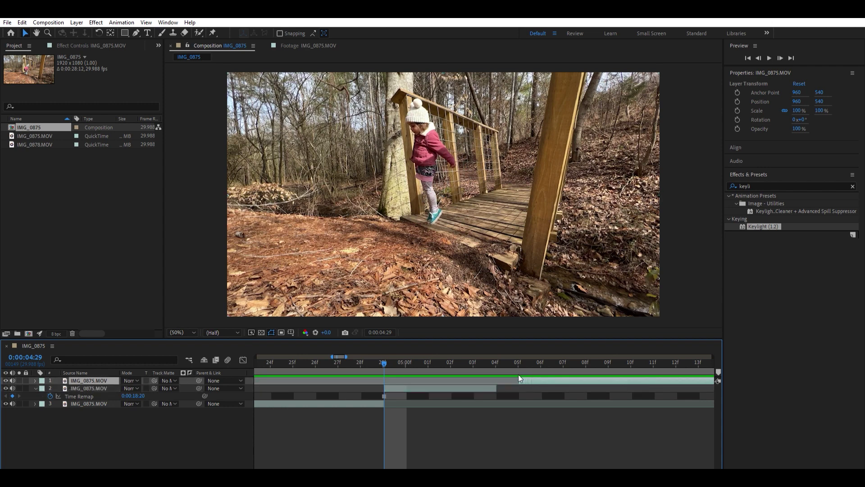
pyautogui.moveTo(384, 356); pyautogui.dragTo(405, 360)
# Rename the bottom clip layer with the child's name followed by "Walking".
pyautogui.click(81, 387)
pyautogui.press('i')
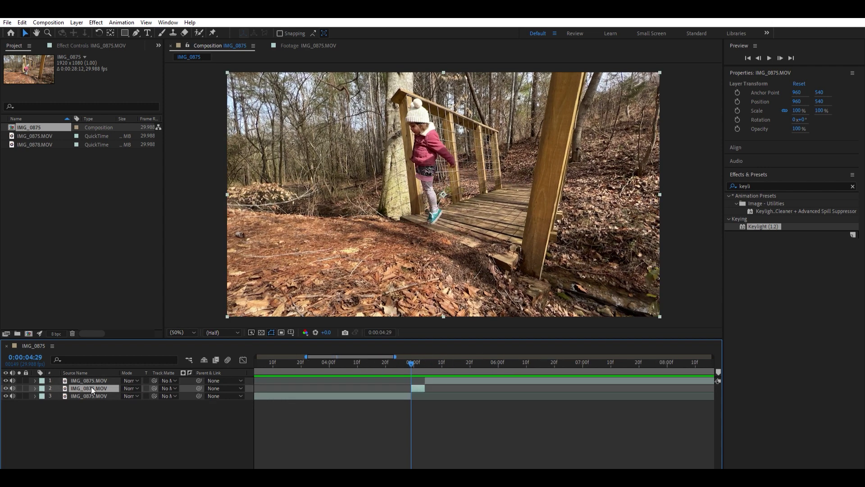
pyautogui.hotkey('ctrl', 'Down')
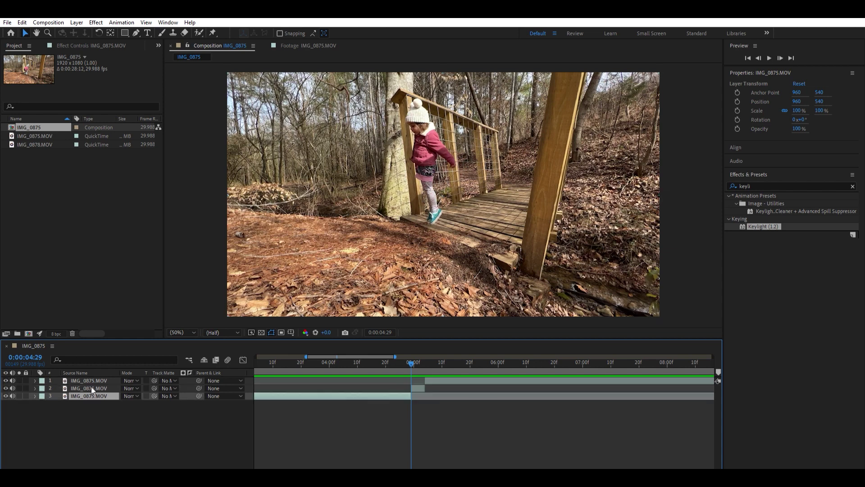
pyautogui.press('Return')
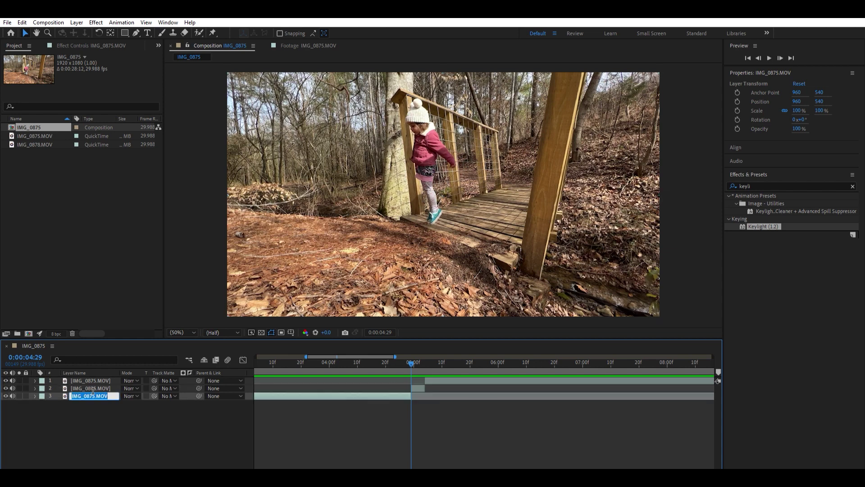
pyautogui.write('Hallie Walking')
# Rename the frozen-frame layer "Jumping frame" and select the empty-bridge layer above it.
pyautogui.click(81, 388)
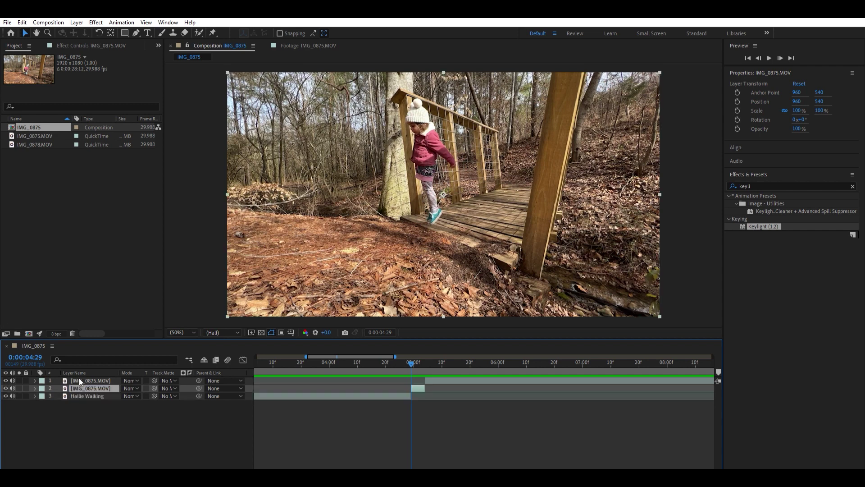
pyautogui.press('Return')
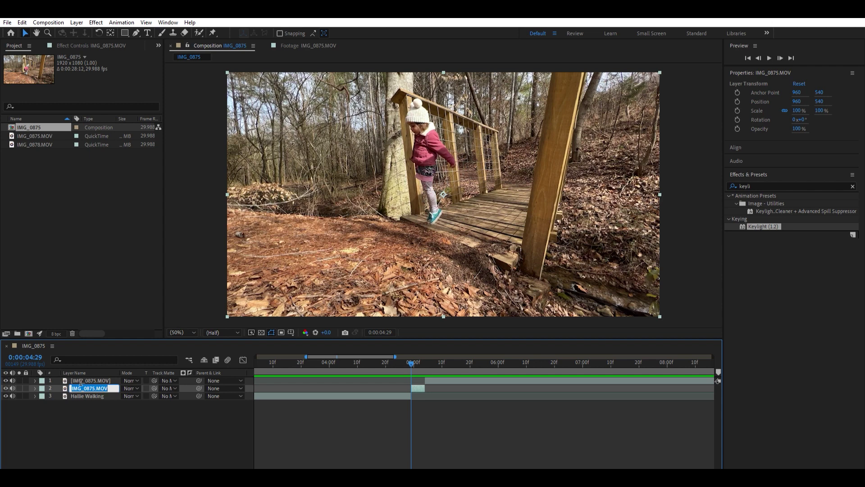
pyautogui.write('Hallie Jum')
pyautogui.press('BackSpace')
pyautogui.press('BackSpace')
pyautogui.press('BackSpace')
pyautogui.press('BackSpace')
pyautogui.press('BackSpace')
pyautogui.press('BackSpace')
pyautogui.press('BackSpace')
pyautogui.press('BackSpace')
pyautogui.write('Jumping frame')
pyautogui.click(87, 377)
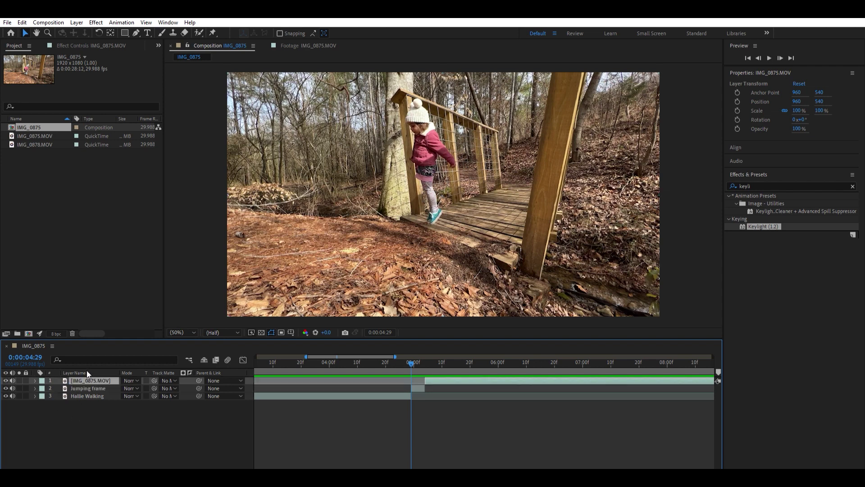
# Rename the empty-bridge layer "Background".
pyautogui.press('Return')
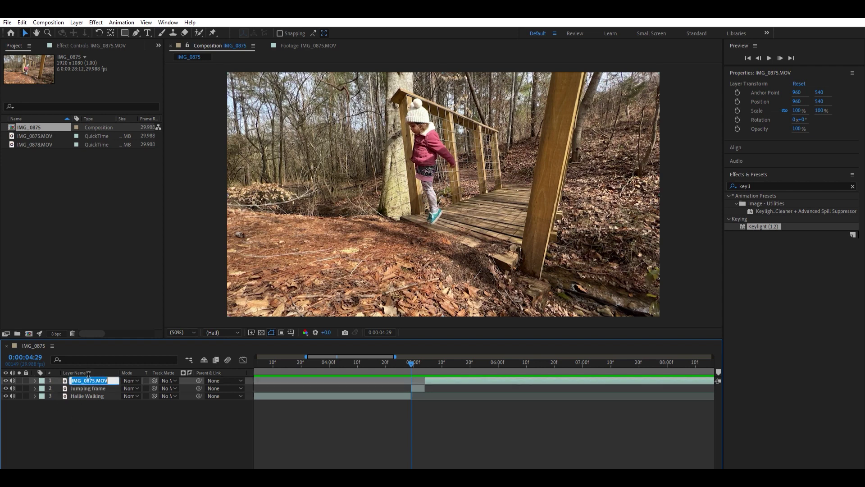
pyautogui.write('Background')
pyautogui.press('Return')
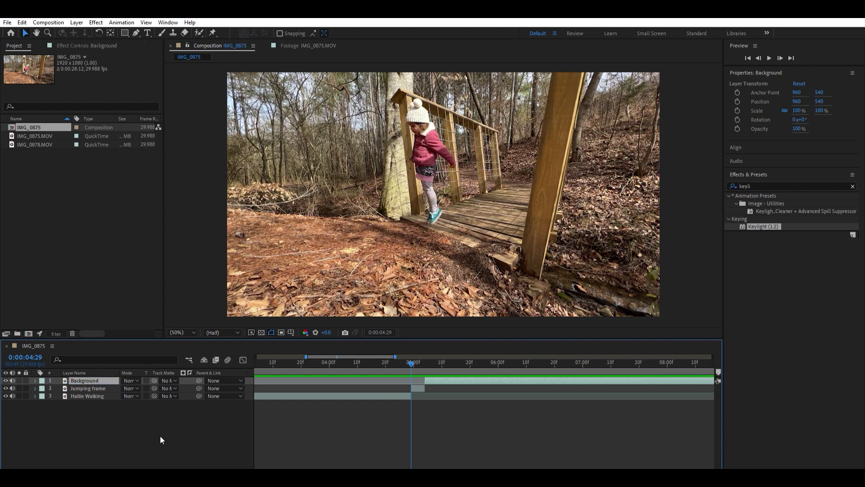
# Draw a closed Pen tool mask around the girl on the "Jumping frame" layer, following her hat, coat, arm, legs and shoes.
pyautogui.click(85, 387)
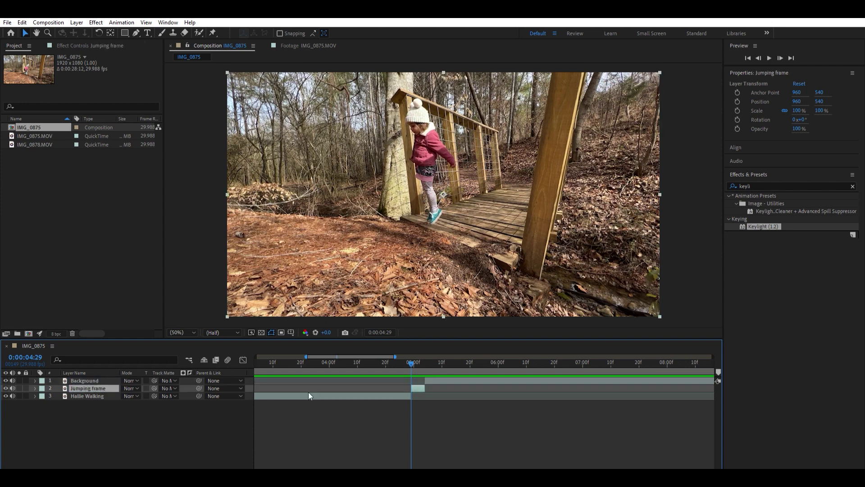
pyautogui.moveTo(412, 358)
pyautogui.mouseDown()
pyautogui.moveTo(422, 359)
pyautogui.moveTo(413, 359)
pyautogui.mouseUp()
pyautogui.click(135, 32)
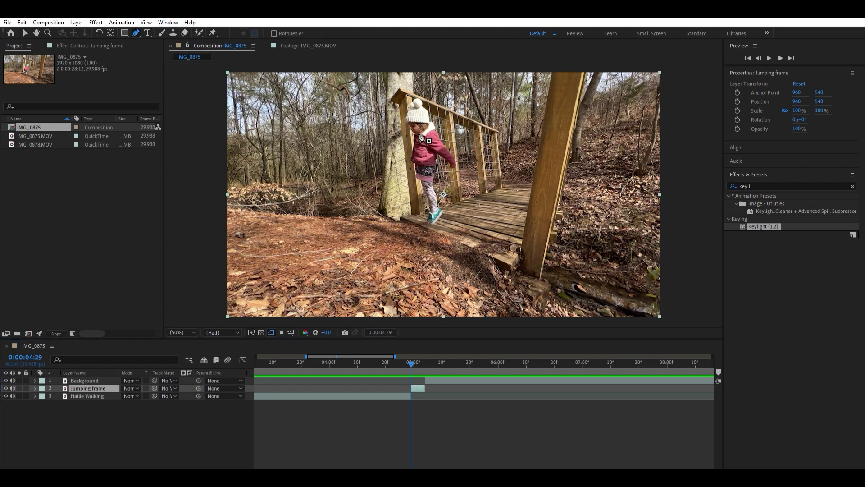
pyautogui.click(409, 107)
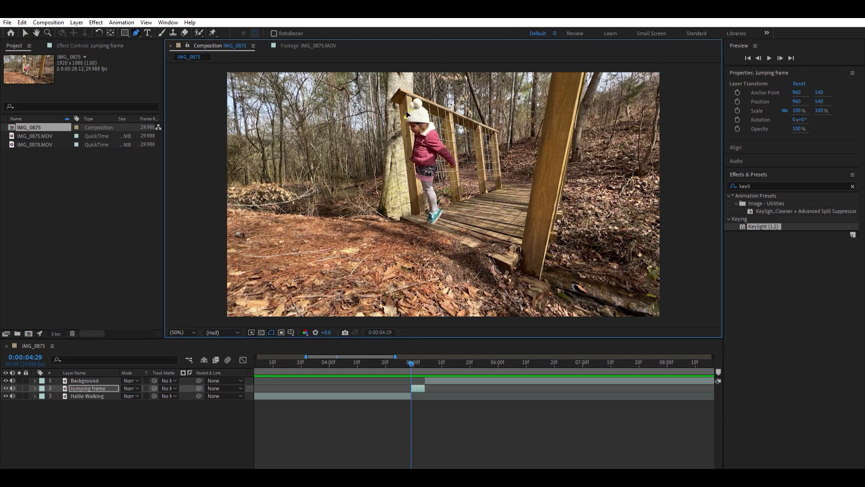
pyautogui.click(406, 117)
pyautogui.click(406, 124)
pyautogui.click(412, 132)
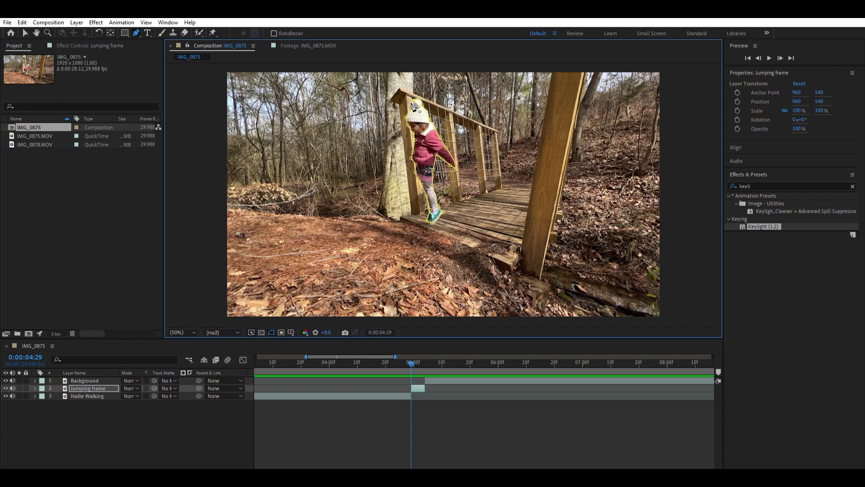
pyautogui.click(418, 99)
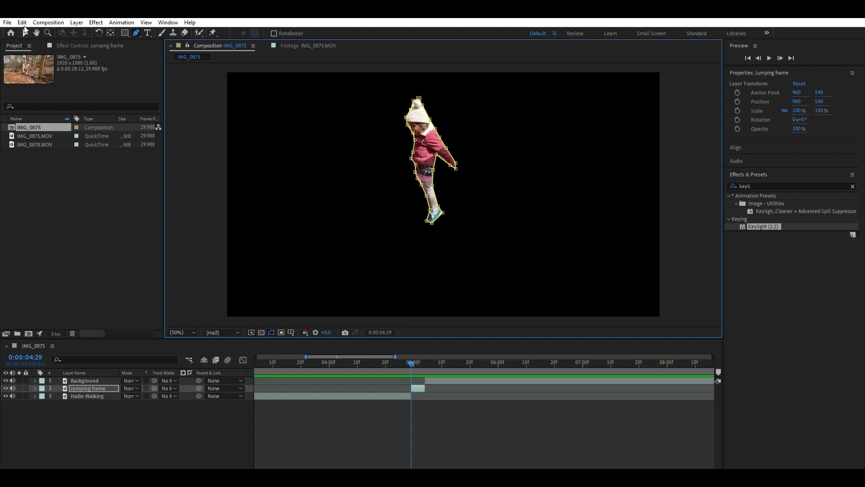
pyautogui.click(25, 31)
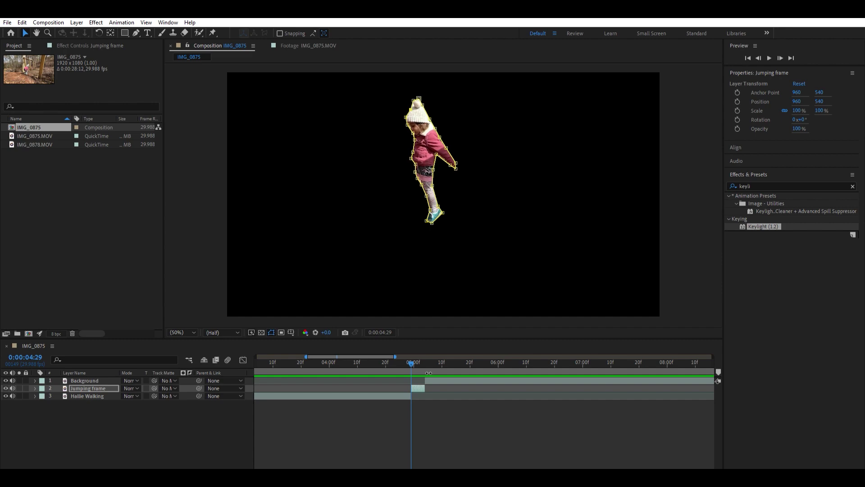
# Extend the start of the Background layer back to 0:00:04:29 and move the Jumping frame layer above it.
pyautogui.moveTo(429, 372); pyautogui.dragTo(411, 373)
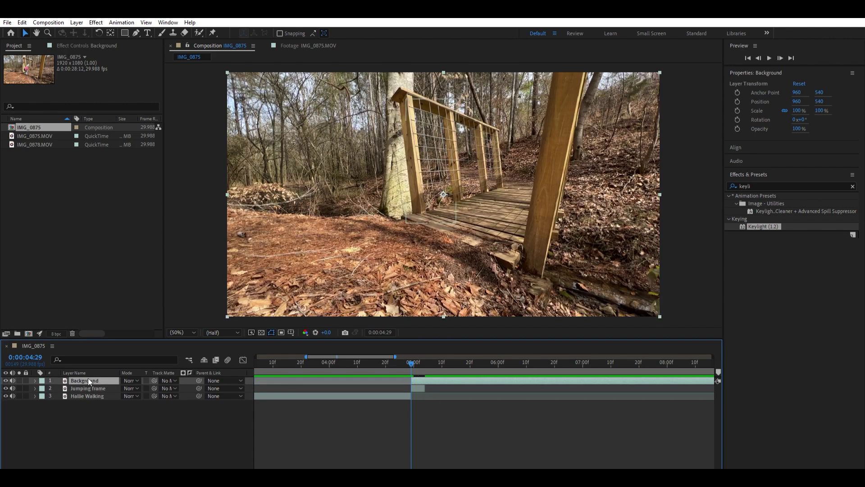
pyautogui.click(102, 388)
pyautogui.moveTo(82, 388); pyautogui.dragTo(80, 374)
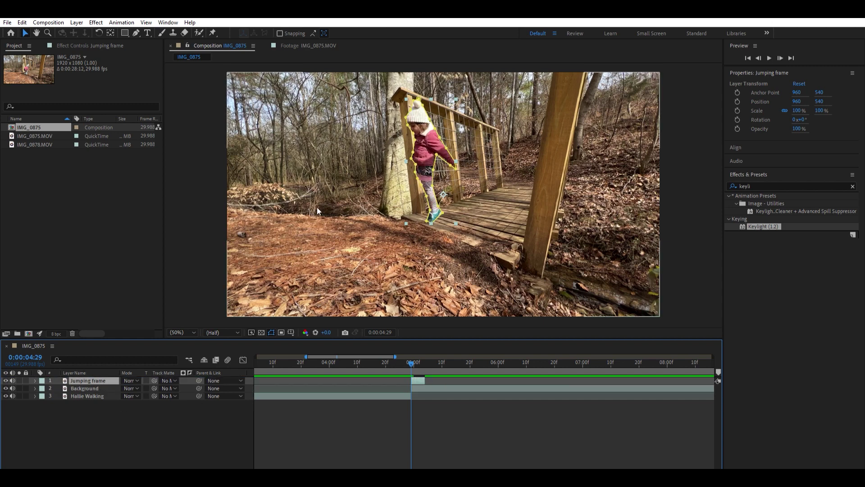
pyautogui.click(322, 226)
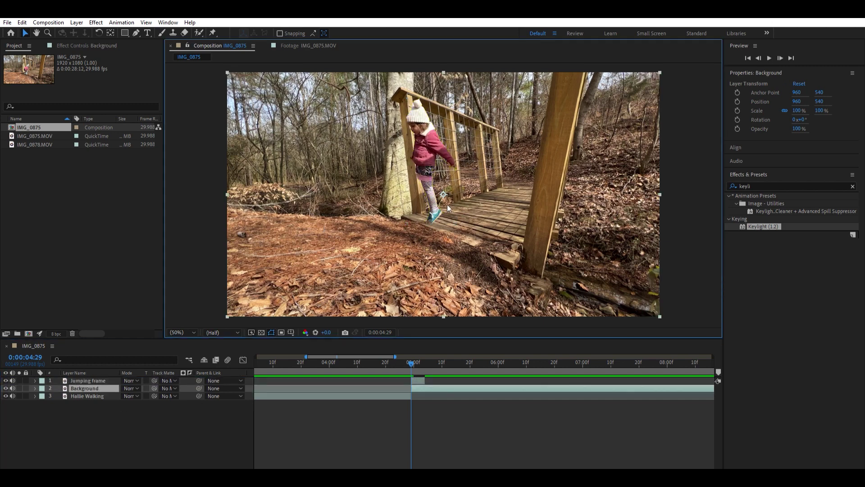
# Hide and show the Jumping frame layer to check the cut-out girl against the empty bridge.
pyautogui.click(6, 380)
pyautogui.click(6, 375)
pyautogui.click(6, 375)
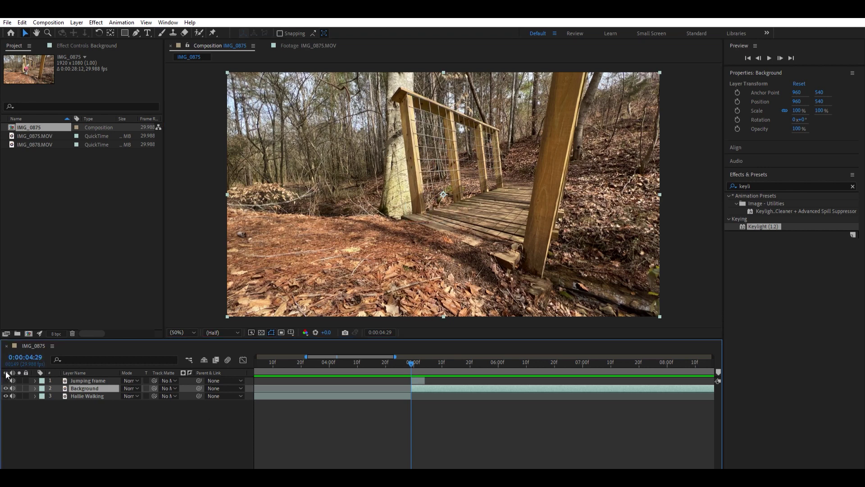
pyautogui.click(6, 375)
pyautogui.click(6, 375)
pyautogui.click(6, 380)
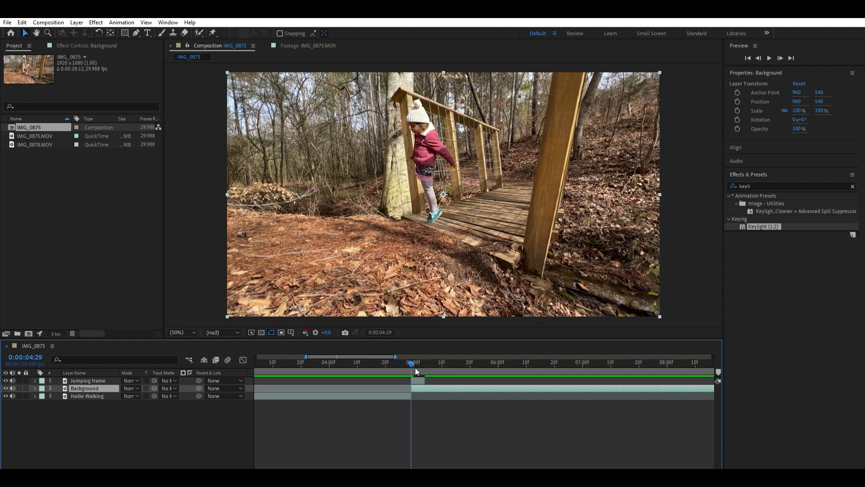
# Animate the Jumping frame upward with a Position keyframe at 0:00:04:29 and another at 0:00:05:03 with Y set to -168.
pyautogui.click(113, 380)
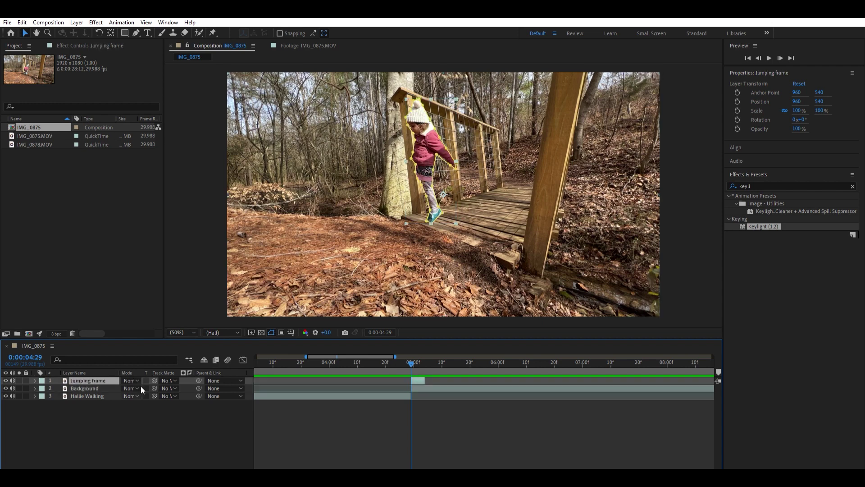
pyautogui.press('p')
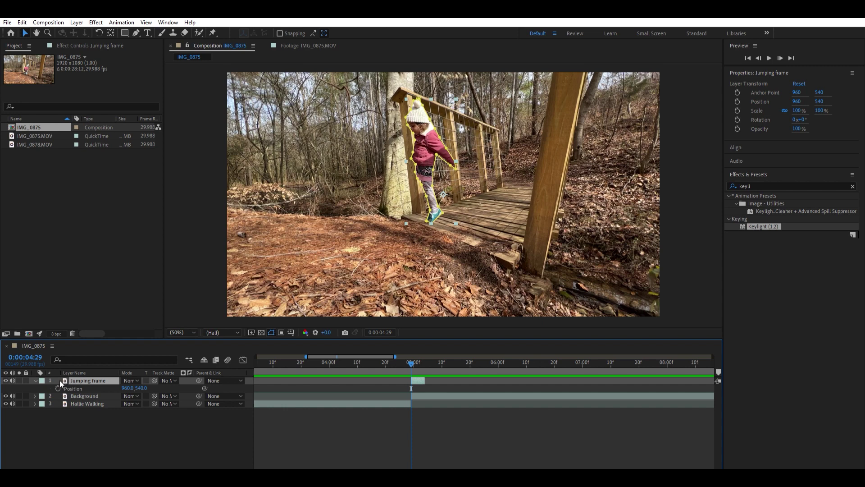
pyautogui.hotkey('alt', 'shift', 'p')
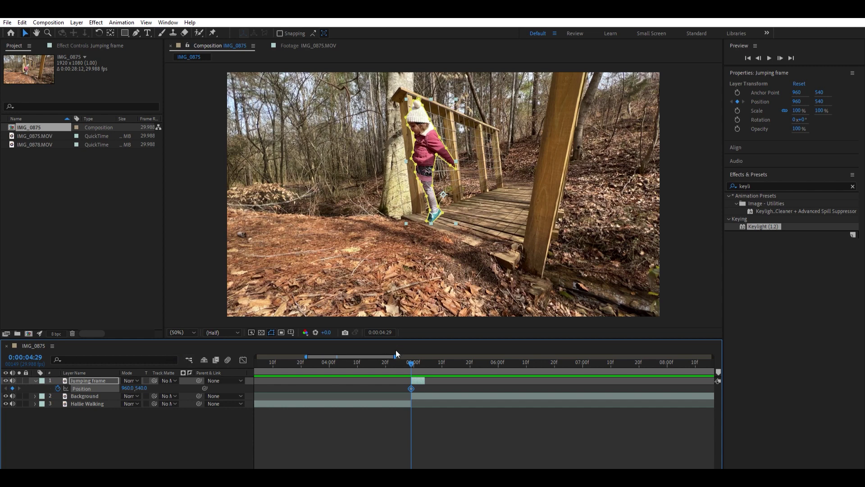
pyautogui.moveTo(413, 358)
pyautogui.mouseDown()
pyautogui.moveTo(425, 361)
pyautogui.moveTo(421, 354)
pyautogui.mouseUp()
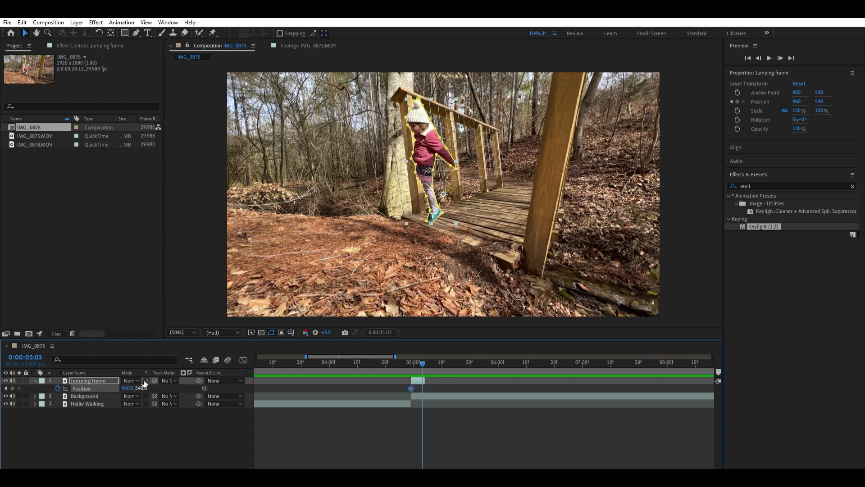
pyautogui.moveTo(142, 387); pyautogui.dragTo(110, 387)
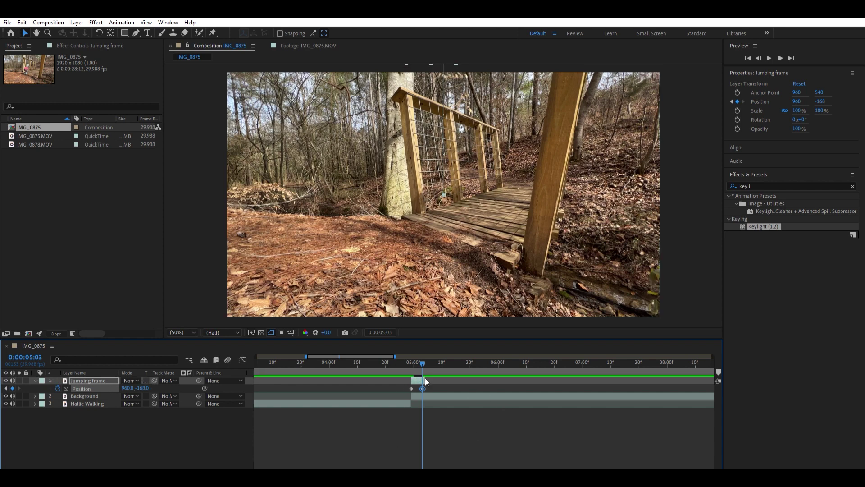
# Play back the jump several times from just before the frozen frame to check the upward motion.
pyautogui.moveTo(409, 362); pyautogui.dragTo(407, 355)
pyautogui.press('space')
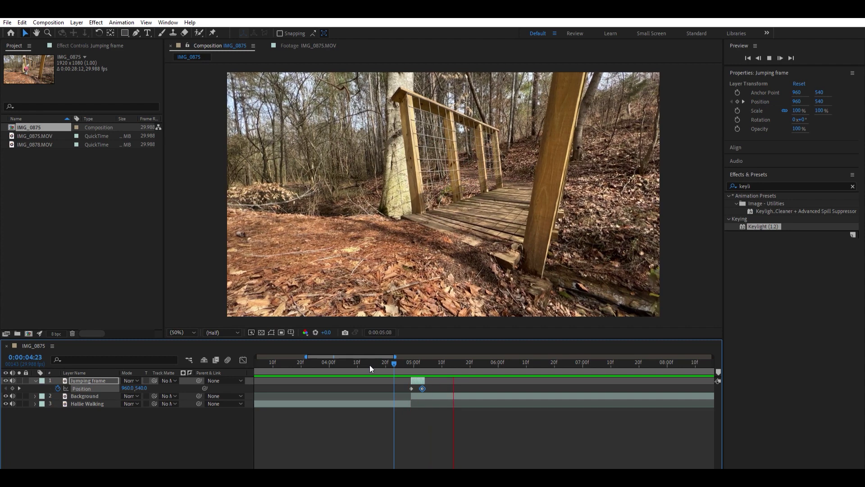
pyautogui.press('space')
pyautogui.click(360, 358)
pyautogui.press('space')
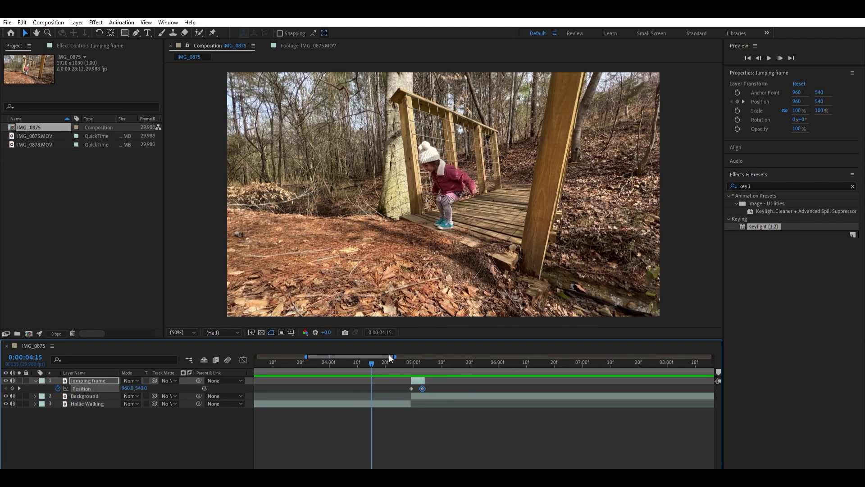
pyautogui.press('space')
pyautogui.moveTo(399, 356)
pyautogui.mouseDown()
pyautogui.moveTo(424, 356)
pyautogui.moveTo(387, 363)
pyautogui.mouseUp()
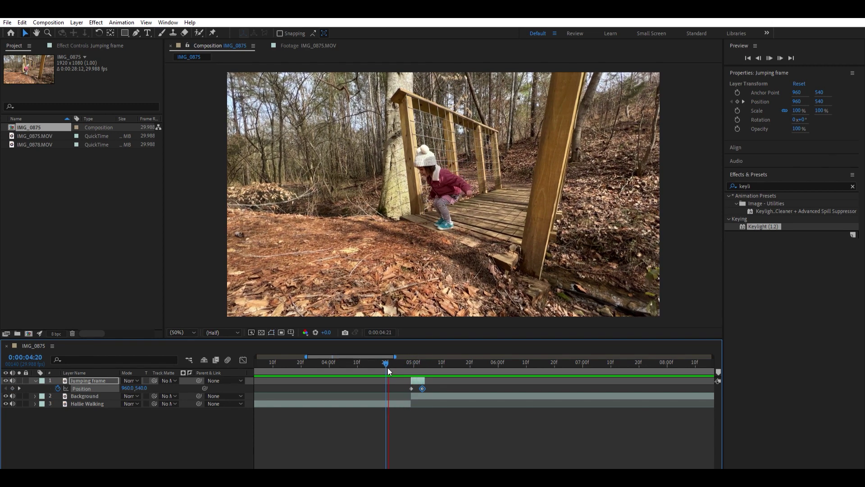
pyautogui.press('space')
# Apply Easy Ease to both Position keyframes of the Jumping frame layer and preview the jump.
pyautogui.click(436, 379)
pyautogui.click(426, 380)
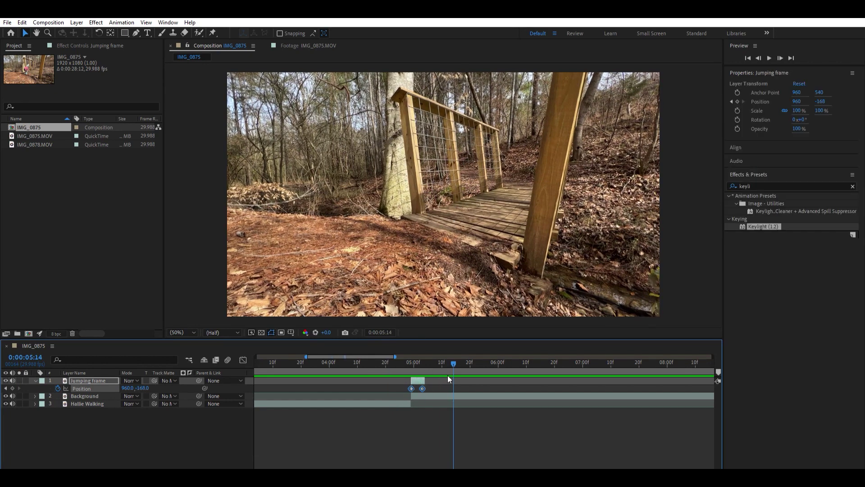
pyautogui.press('F9')
pyautogui.click(405, 377)
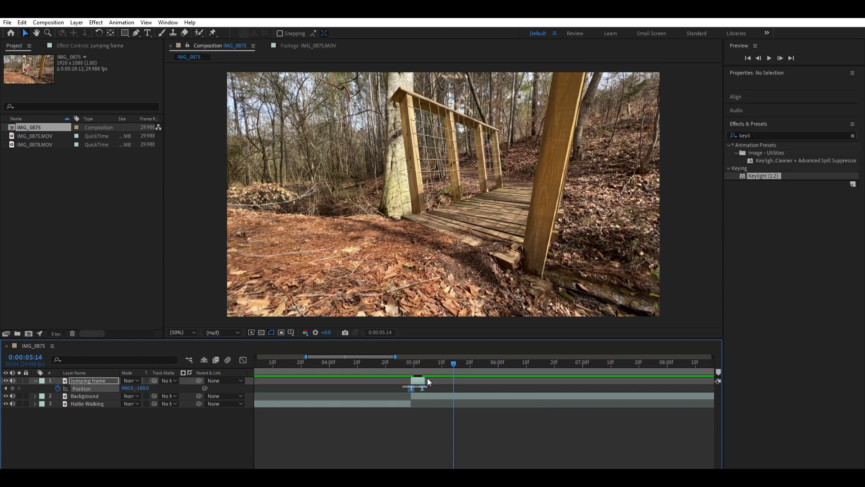
pyautogui.click(424, 381)
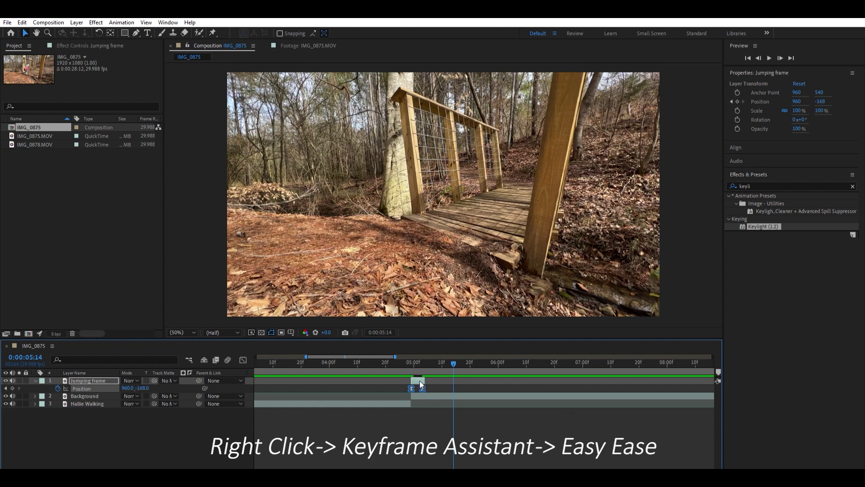
pyautogui.click(399, 355)
pyautogui.press('space')
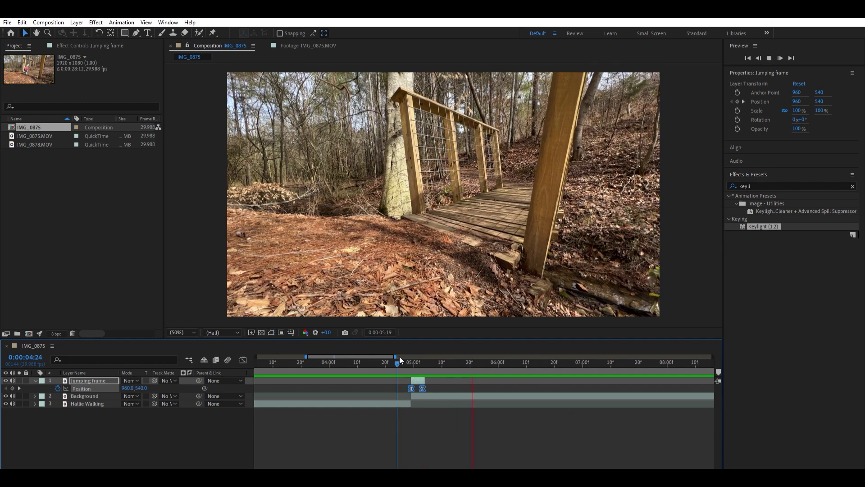
# Extend the Jumping frame layer to about 0:00:05:13, move its second Position keyframe to that point, and play it back.
pyautogui.click(406, 356)
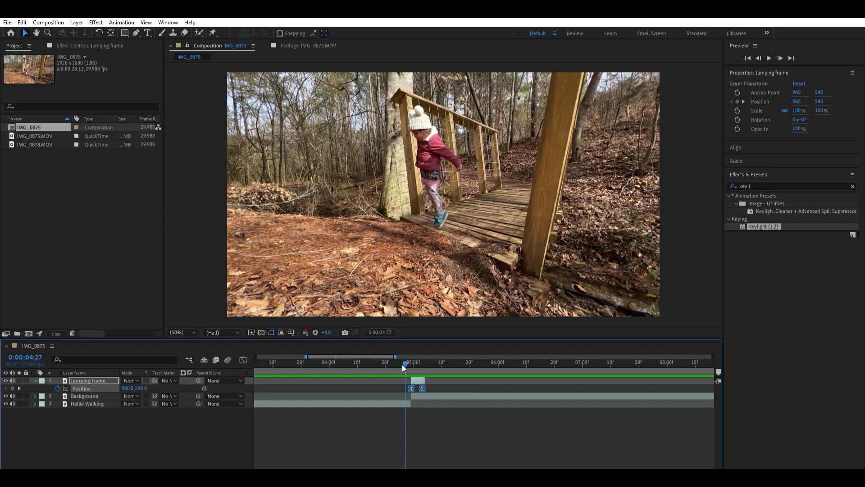
pyautogui.scroll(4, 403, 363)
pyautogui.press('space')
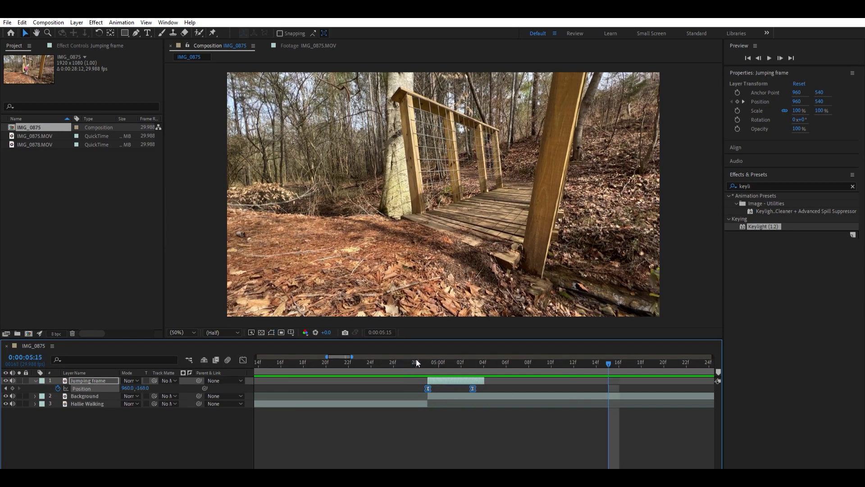
pyautogui.moveTo(485, 380); pyautogui.dragTo(586, 380)
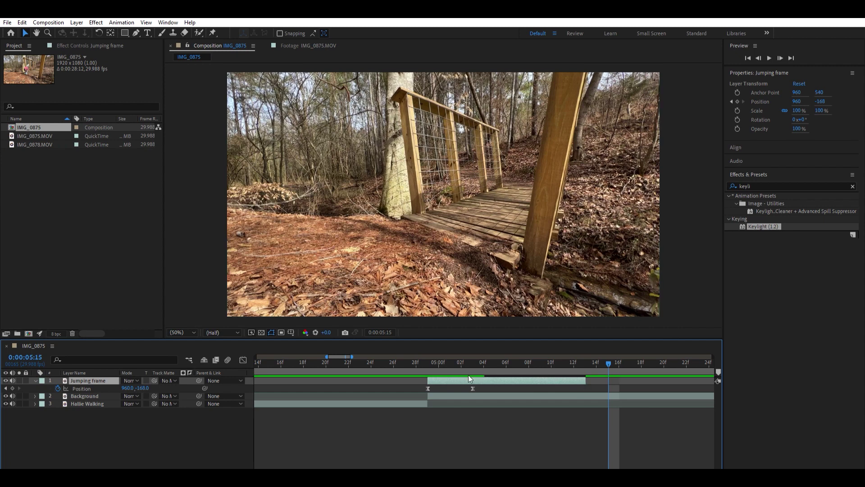
pyautogui.moveTo(472, 381); pyautogui.dragTo(569, 382)
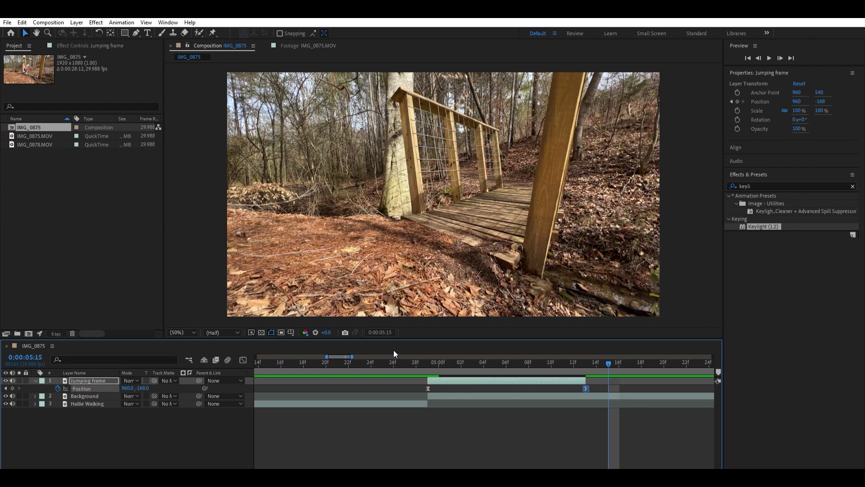
pyautogui.click(381, 351)
pyautogui.press('space')
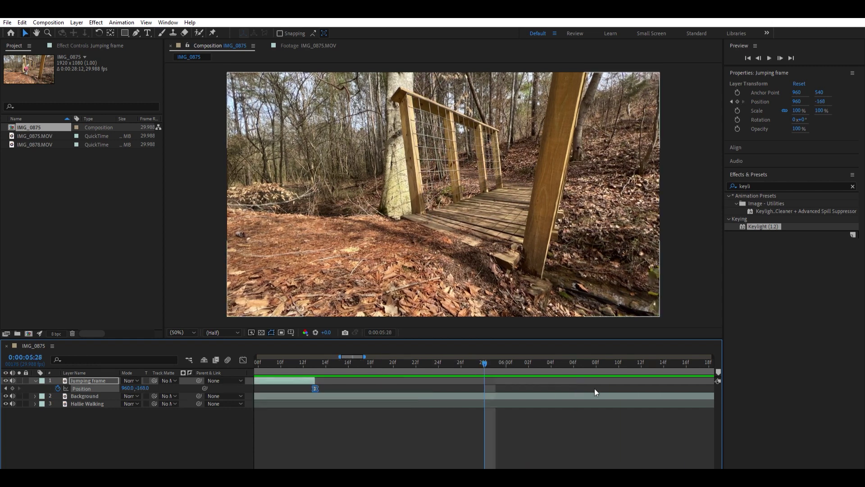
# Shorten the jump again by moving the end of the Jumping frame's upward motion several frames earlier.
pyautogui.press('-')
pyautogui.press('-')
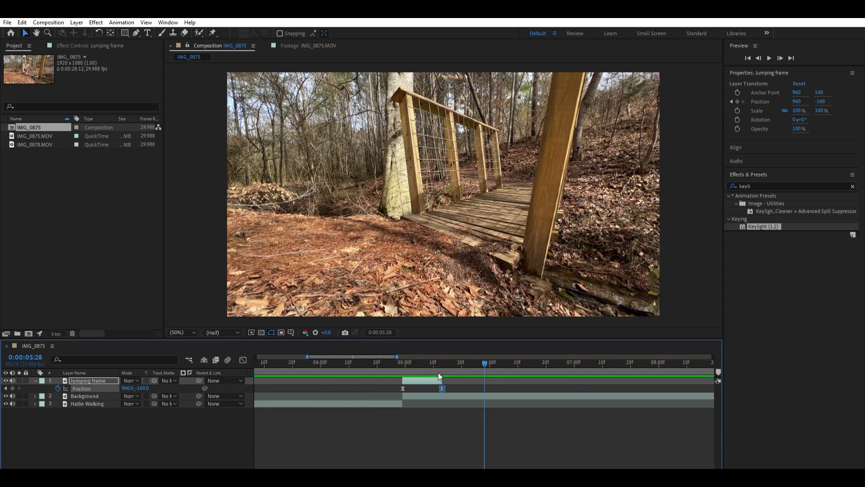
pyautogui.moveTo(440, 381); pyautogui.dragTo(423, 382)
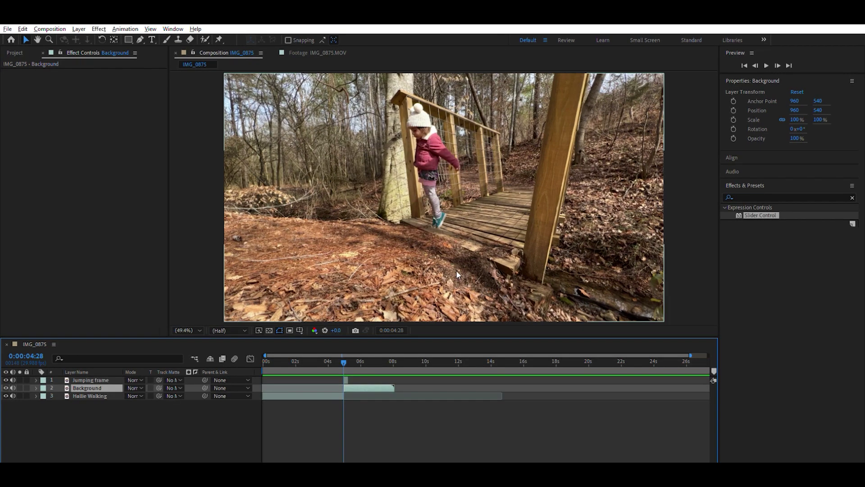
# Preview the finished jump from 0:00:04:15 and return to 0:00:04:28, just before the takeoff.
pyautogui.moveTo(344, 360)
pyautogui.mouseDown()
pyautogui.moveTo(336, 355)
pyautogui.moveTo(352, 354)
pyautogui.moveTo(336, 354)
pyautogui.mouseUp()
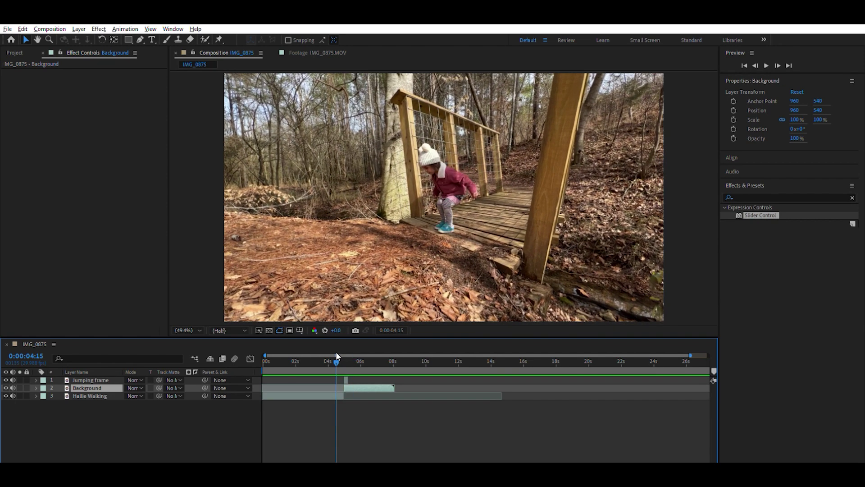
pyautogui.press('space')
pyautogui.press('space')
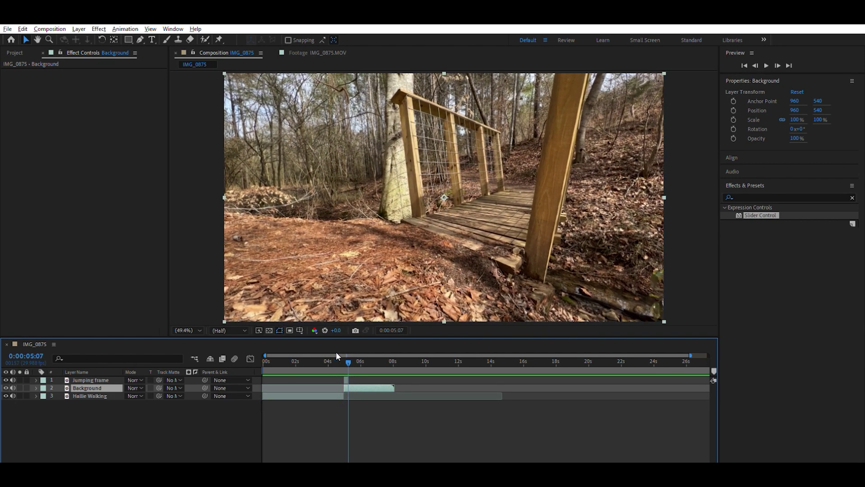
pyautogui.click(344, 355)
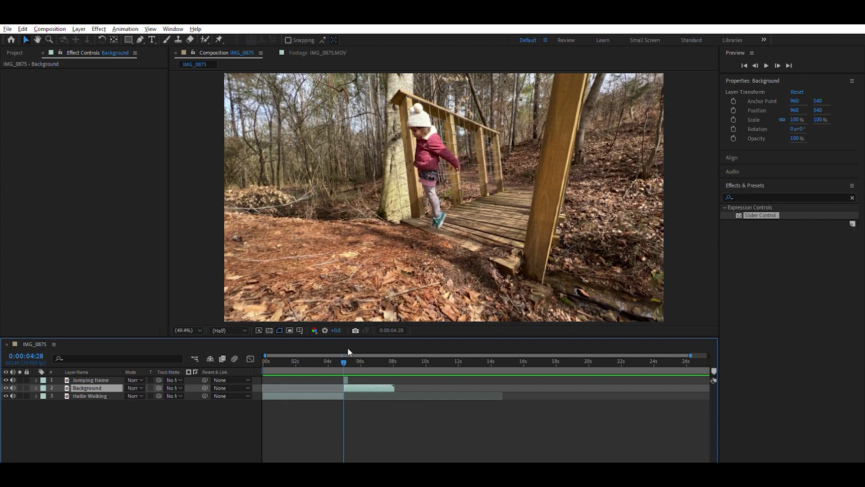
# Search the effects for "slider" and apply Slider Control to the Background layer.
pyautogui.click(744, 188)
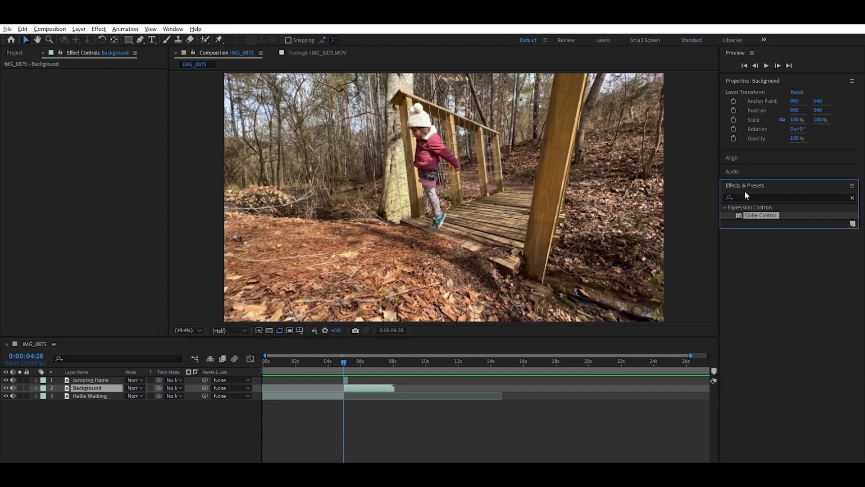
pyautogui.click(624, 398)
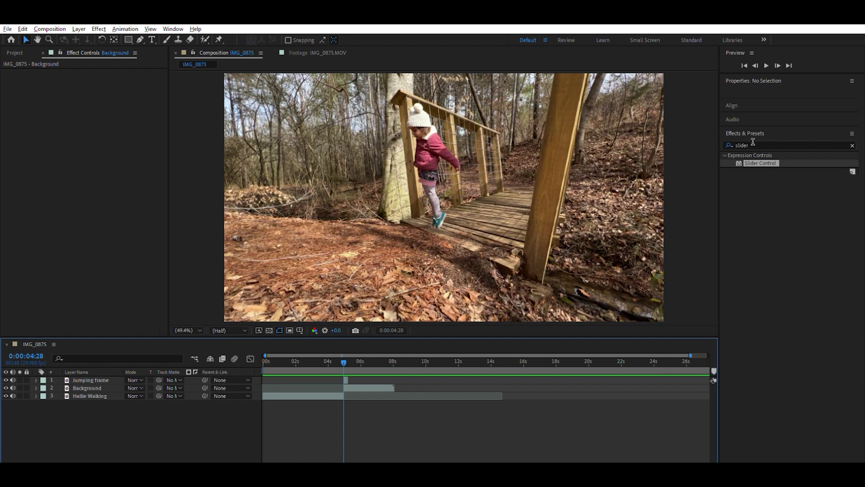
pyautogui.click(753, 143)
pyautogui.press('BackSpace')
pyautogui.press('BackSpace')
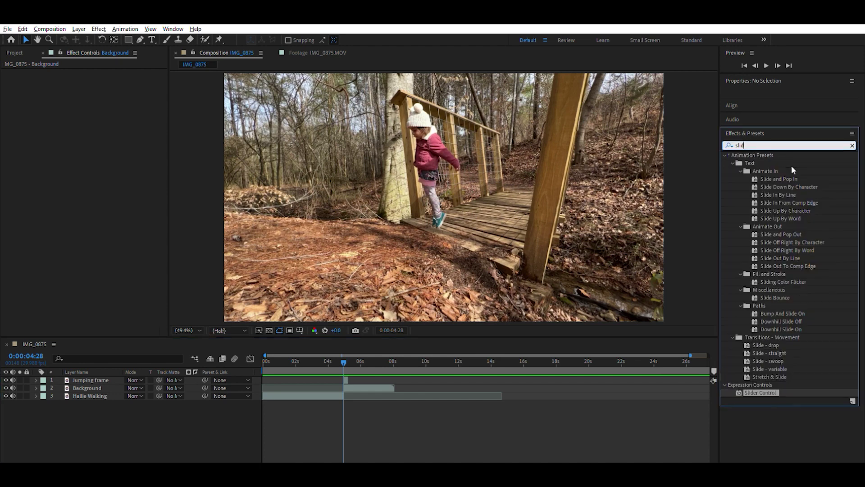
pyautogui.write('er')
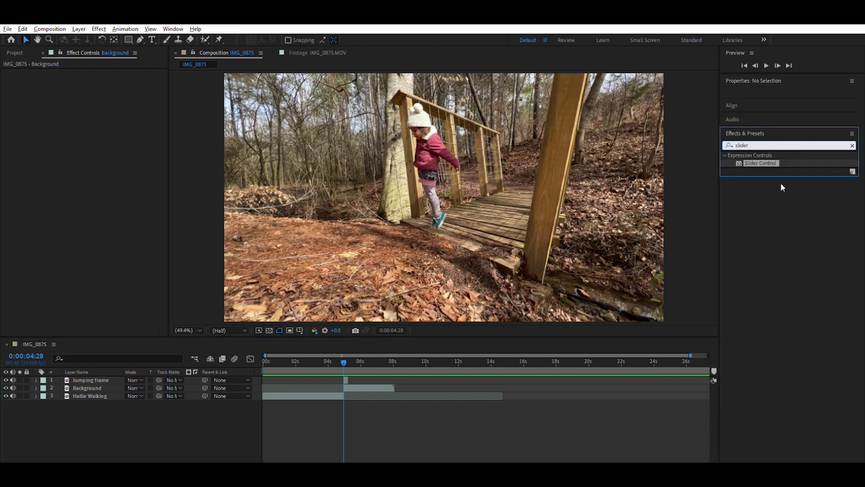
pyautogui.moveTo(761, 162); pyautogui.dragTo(100, 378)
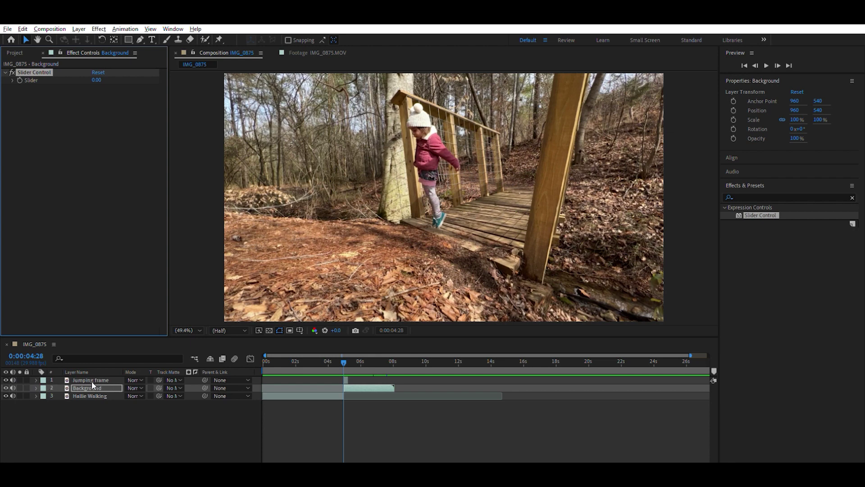
# Add a wiggle expression to the Background layer's Position, entering 10 as its first argument and leaving the second open.
pyautogui.click(36, 386)
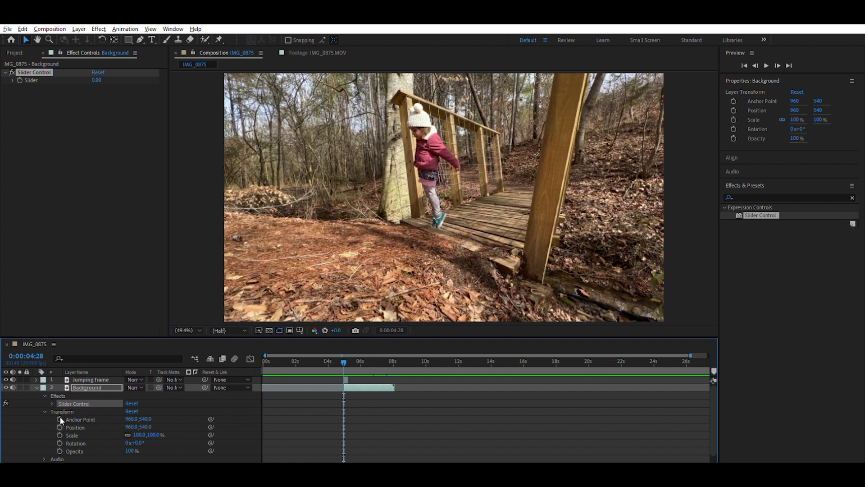
pyautogui.hotkey('alt', 'shift', '=')
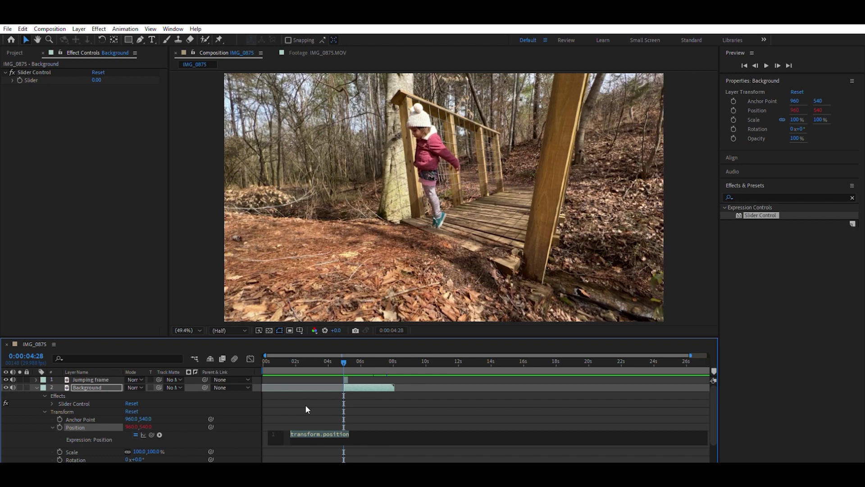
pyautogui.write('wiggle')
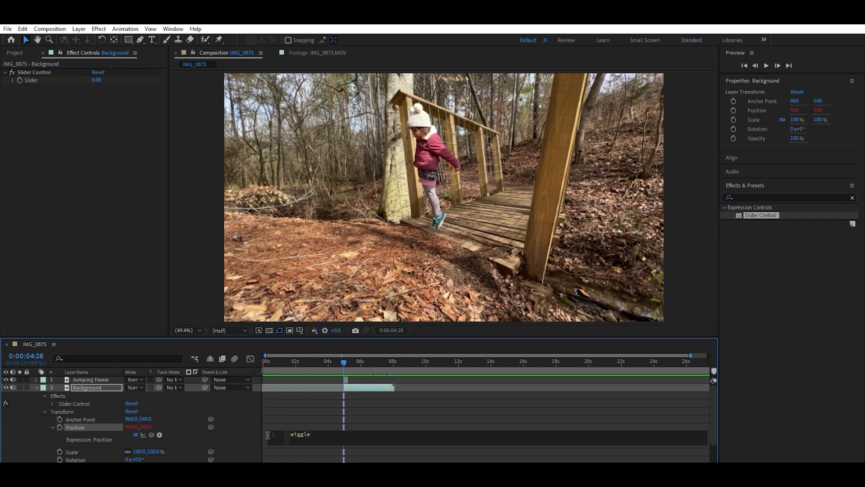
pyautogui.write('(')
pyautogui.write('10')
pyautogui.write(',')
pyautogui.doubleClick(317, 434)
pyautogui.click(326, 431)
# Link the wiggle amount to the slider by completing the Position expression as wiggle(10,effect("Slider Control")("Slider")).
pyautogui.click(53, 404)
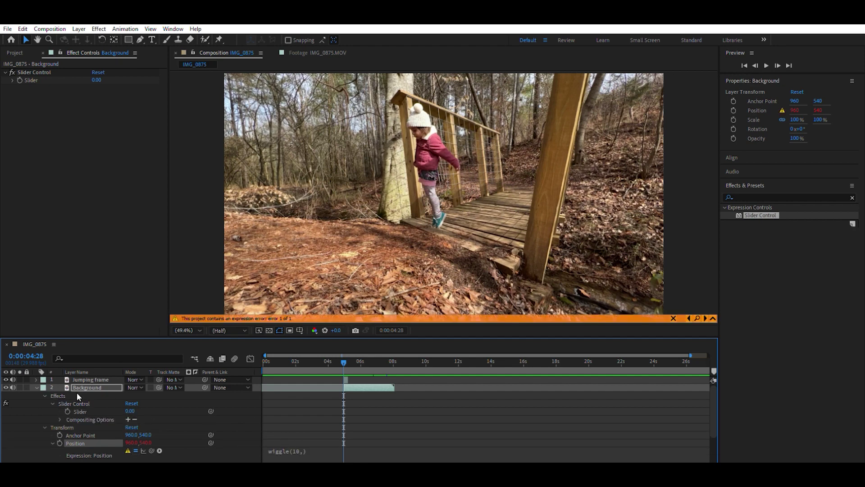
pyautogui.click(301, 447)
pyautogui.click(325, 449)
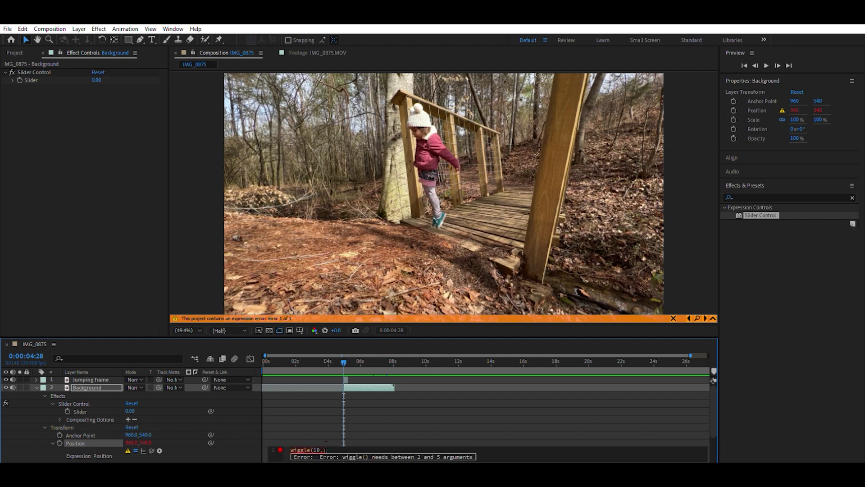
pyautogui.press('BackSpace')
pyautogui.write('effect("Slider Control')
pyautogui.press('Right')
pyautogui.press('Right')
pyautogui.write('("Slider')
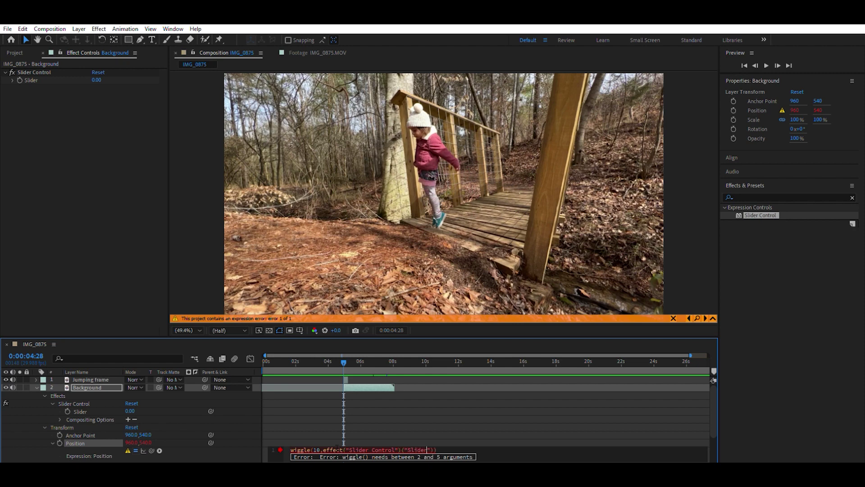
pyautogui.click(222, 447)
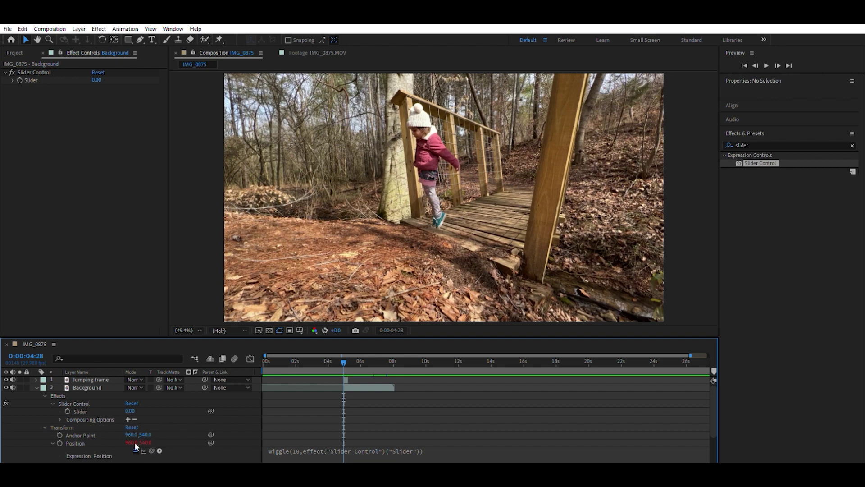
# Try Slider values of 16 and -10 on the Background layer and check the shake around 0:00:05:07.
pyautogui.moveTo(151, 449)
pyautogui.mouseDown()
pyautogui.moveTo(85, 400)
pyautogui.moveTo(150, 442)
pyautogui.mouseUp()
pyautogui.scroll(-1, 150, 442)
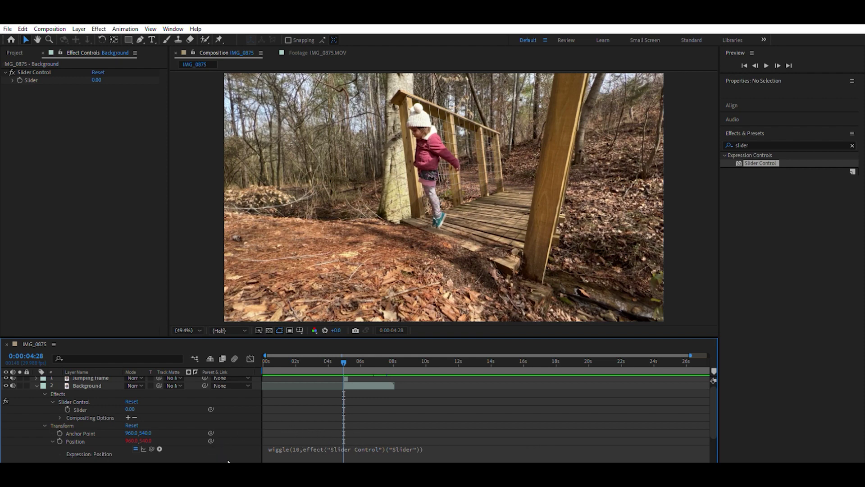
pyautogui.moveTo(130, 409)
pyautogui.mouseDown()
pyautogui.moveTo(141, 403)
pyautogui.moveTo(122, 402)
pyautogui.moveTo(135, 403)
pyautogui.mouseUp()
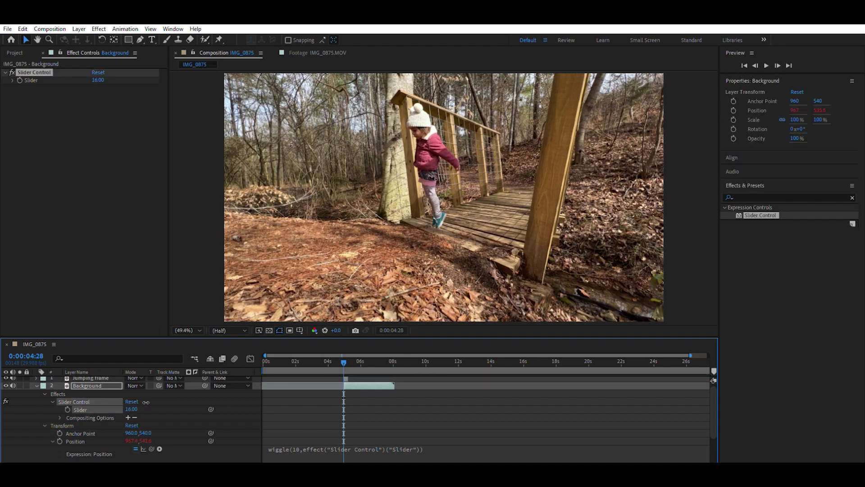
pyautogui.moveTo(344, 353); pyautogui.dragTo(349, 356)
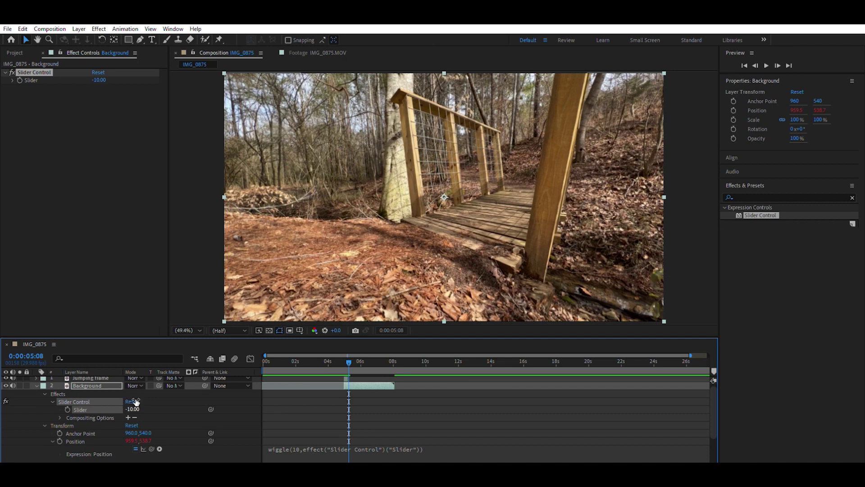
pyautogui.moveTo(132, 408); pyautogui.dragTo(136, 389)
pyautogui.moveTo(345, 353); pyautogui.dragTo(347, 357)
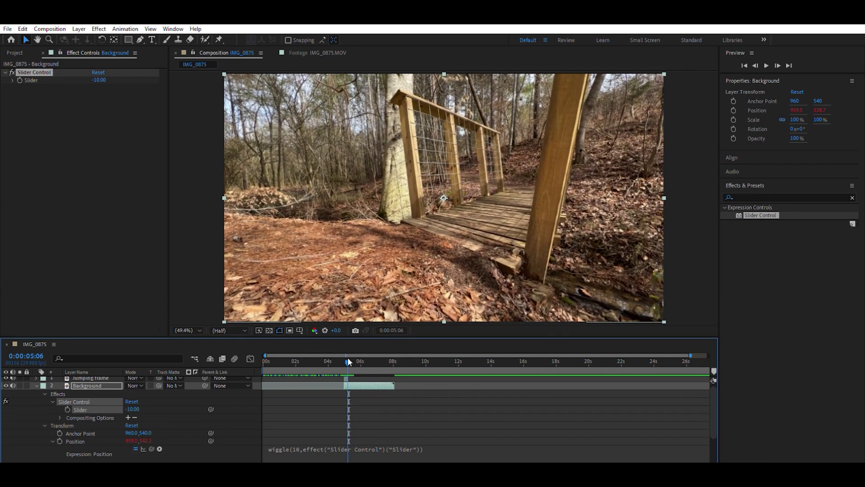
# Try a Slider value of 5 with a wiggle frequency of 5 and preview the shake from 0:00:04:22.
pyautogui.click(134, 407)
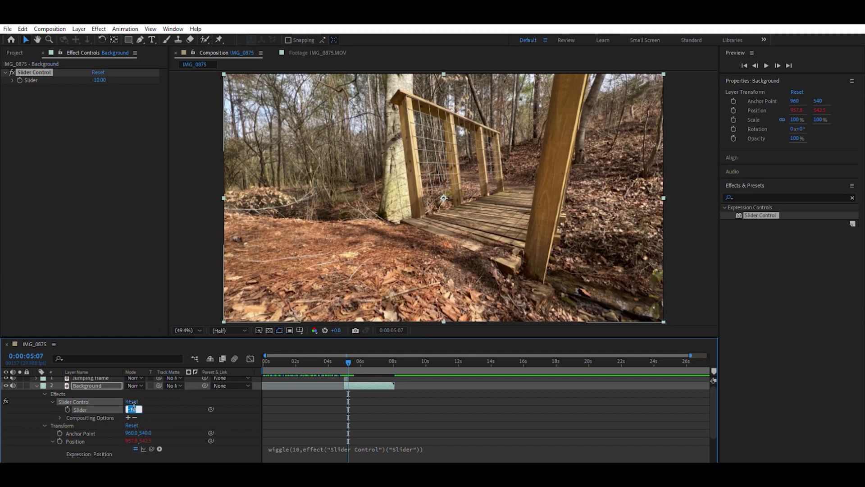
pyautogui.write('5')
pyautogui.press('Return')
pyautogui.click(299, 445)
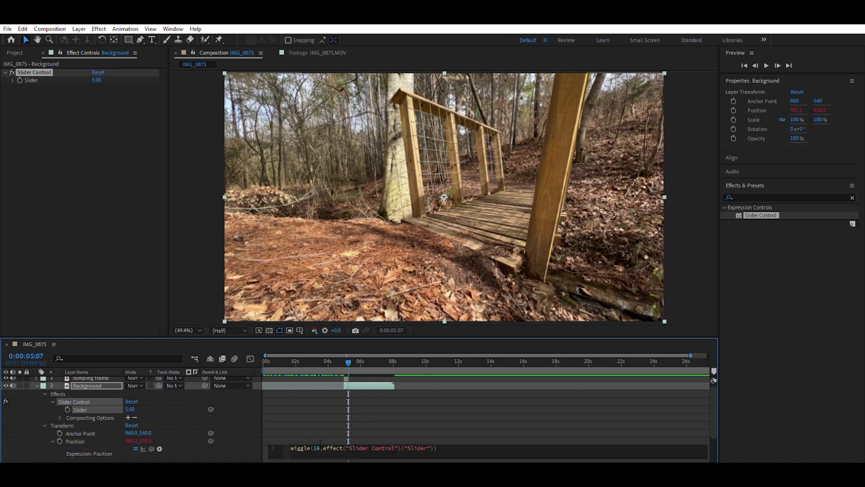
pyautogui.press('BackSpace')
pyautogui.press('BackSpace')
pyautogui.write('5')
pyautogui.click(222, 446)
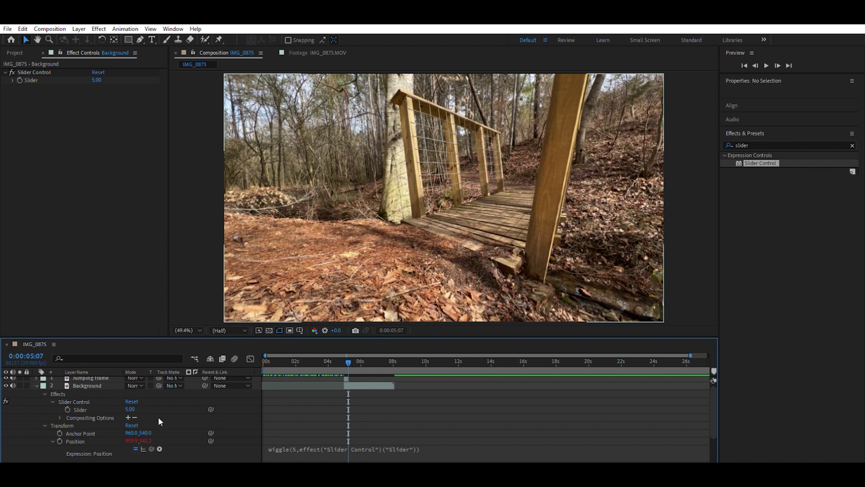
pyautogui.moveTo(343, 348)
pyautogui.mouseDown()
pyautogui.moveTo(355, 356)
pyautogui.moveTo(339, 359)
pyautogui.mouseUp()
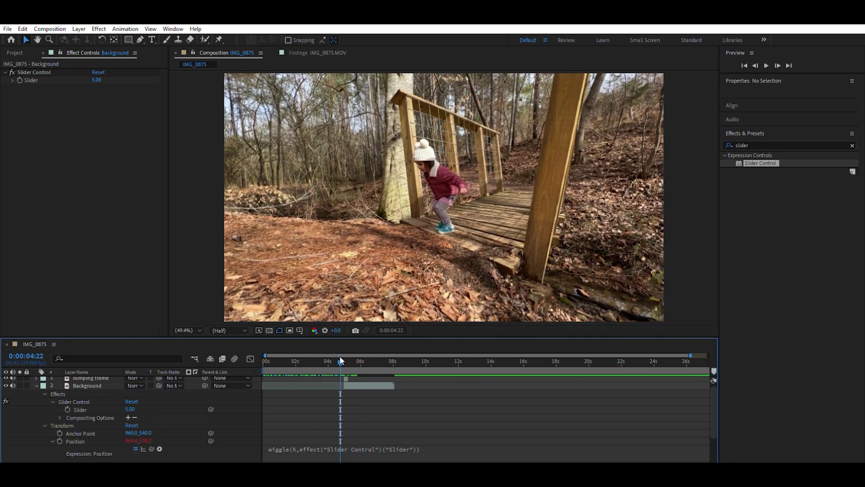
pyautogui.press('space')
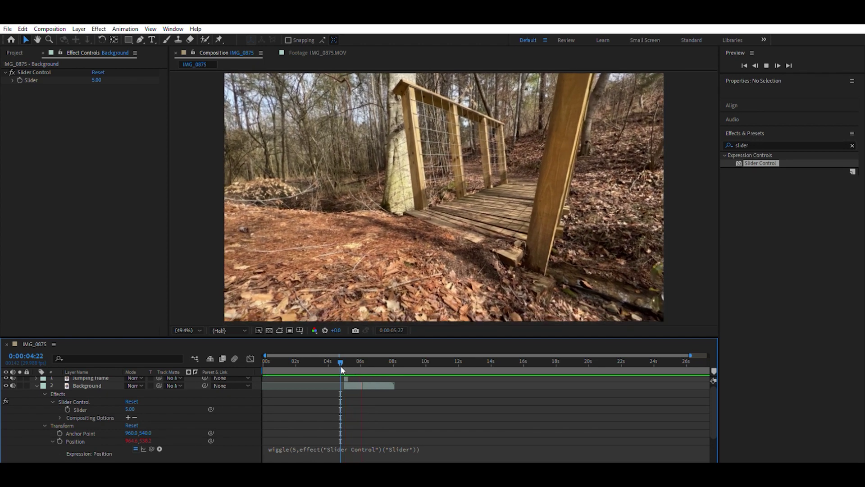
# Set the wiggle frequency to 10 and the Slider to 10, and preview the shake from 0:00:04:27.
pyautogui.click(296, 444)
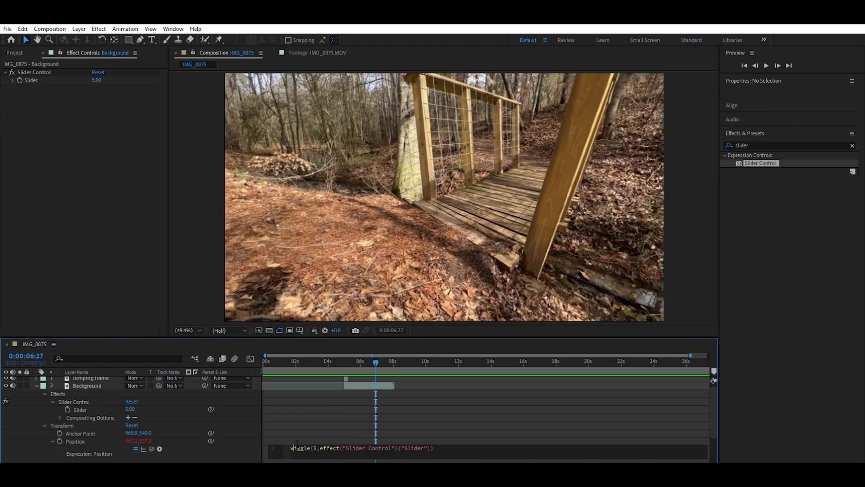
pyautogui.press('BackSpace')
pyautogui.write('10')
pyautogui.click(131, 409)
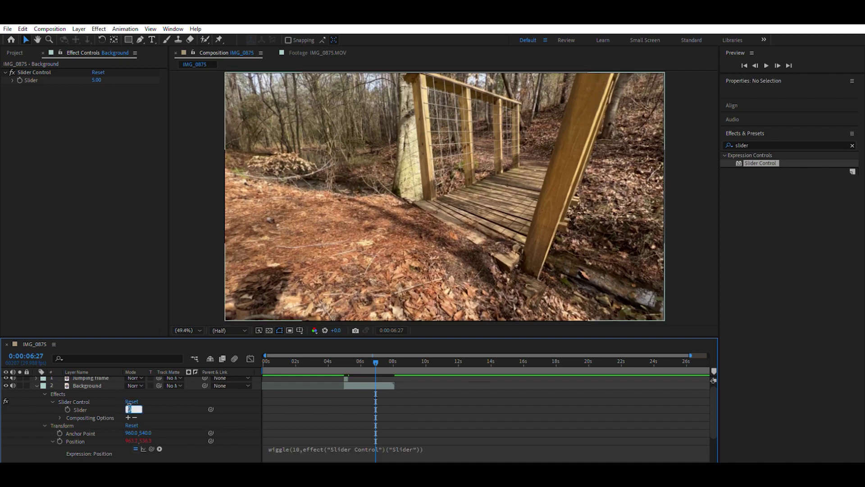
pyautogui.write('10')
pyautogui.press('Return')
pyautogui.click(343, 353)
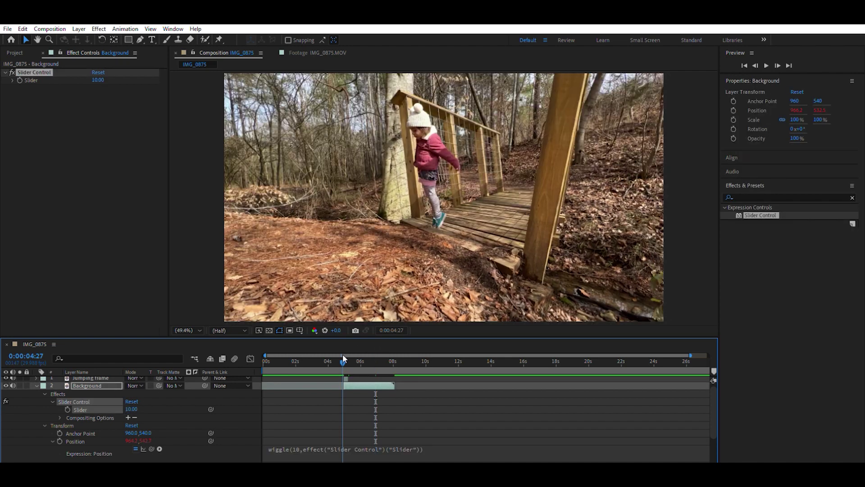
pyautogui.press('space')
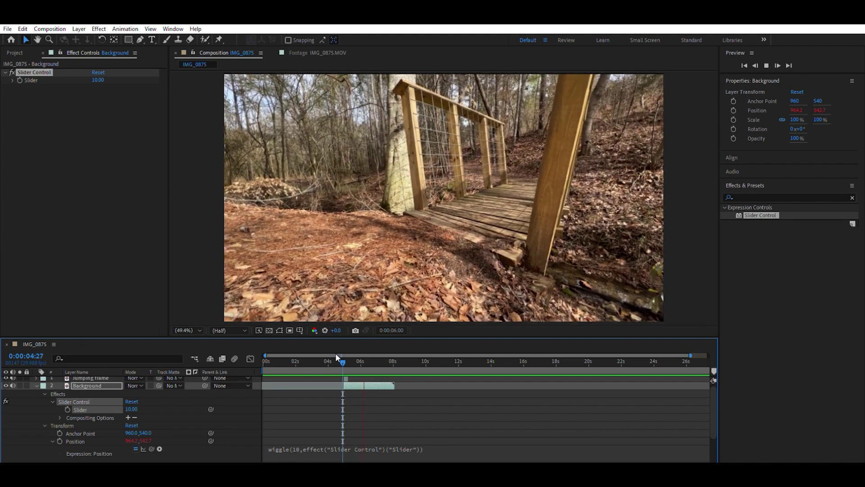
pyautogui.press('space')
# Keyframe the Background layer's Slider at 10 around 0:00:05:00 and at 0 at 0:00:05:15.
pyautogui.moveTo(340, 353)
pyautogui.mouseDown()
pyautogui.moveTo(390, 356)
pyautogui.moveTo(341, 354)
pyautogui.mouseUp()
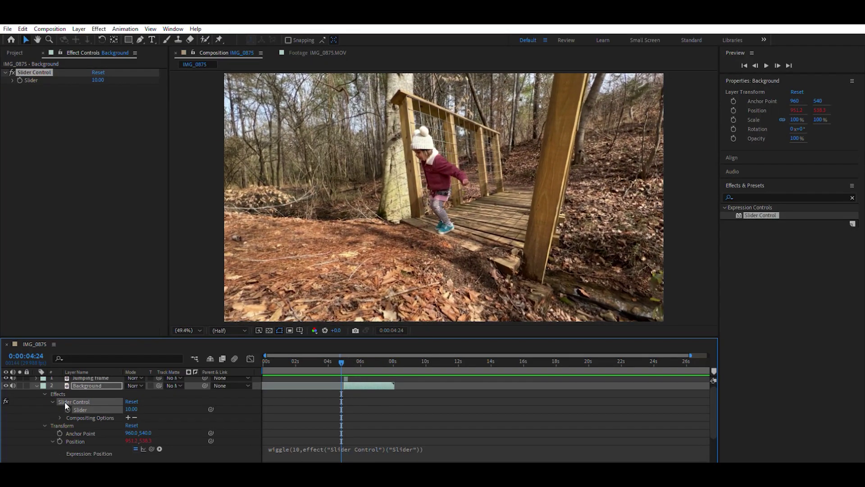
pyautogui.click(67, 408)
pyautogui.moveTo(339, 351); pyautogui.dragTo(351, 352)
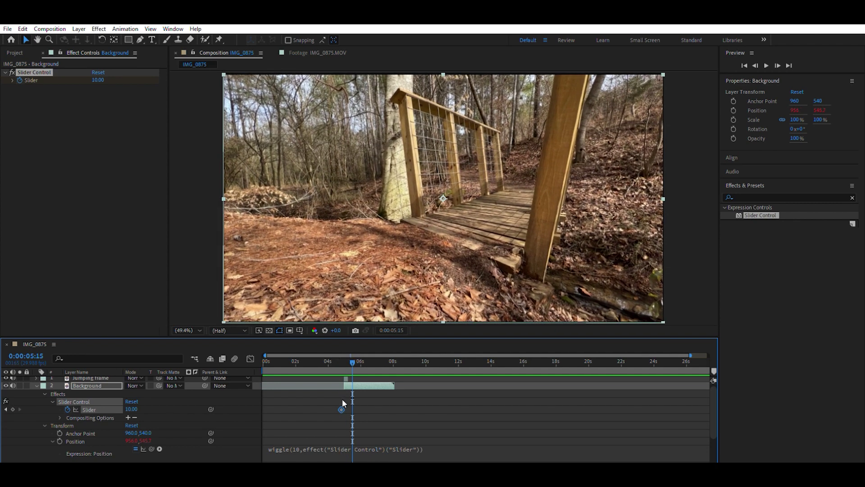
pyautogui.moveTo(342, 409); pyautogui.dragTo(345, 409)
pyautogui.click(132, 407)
pyautogui.press('BackSpace')
pyautogui.write('0')
pyautogui.press('Return')
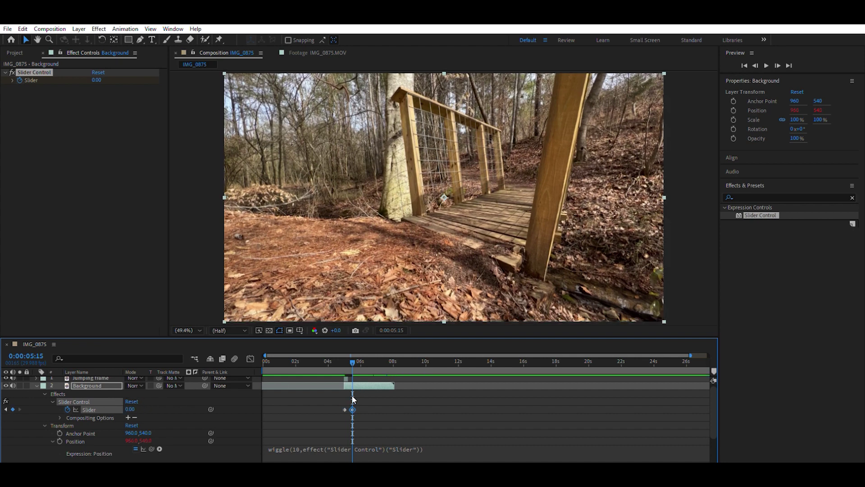
# Move the zero-value Slider keyframe earlier to about 0:00:05:07 and play back the shake around the takeoff.
pyautogui.click(345, 355)
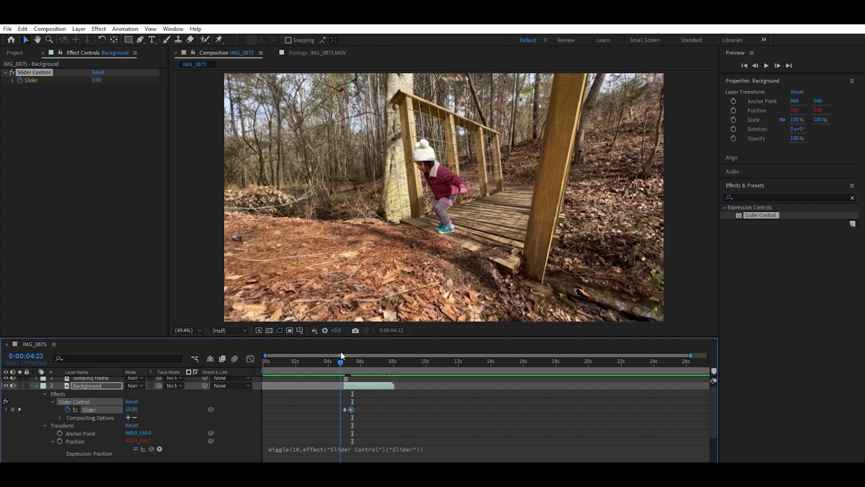
pyautogui.press('=')
pyautogui.press('=')
pyautogui.press('=')
pyautogui.moveTo(398, 402); pyautogui.dragTo(381, 400)
pyautogui.press('space')
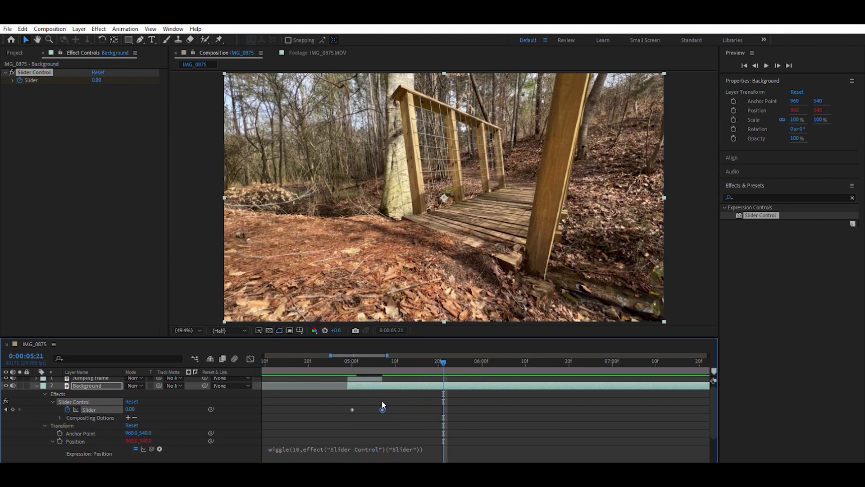
pyautogui.click(345, 353)
pyautogui.press('space')
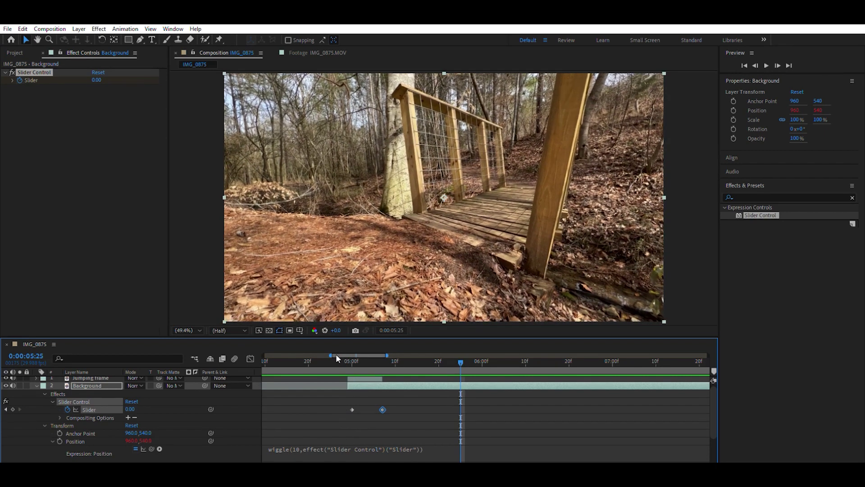
pyautogui.click(334, 353)
pyautogui.press('space')
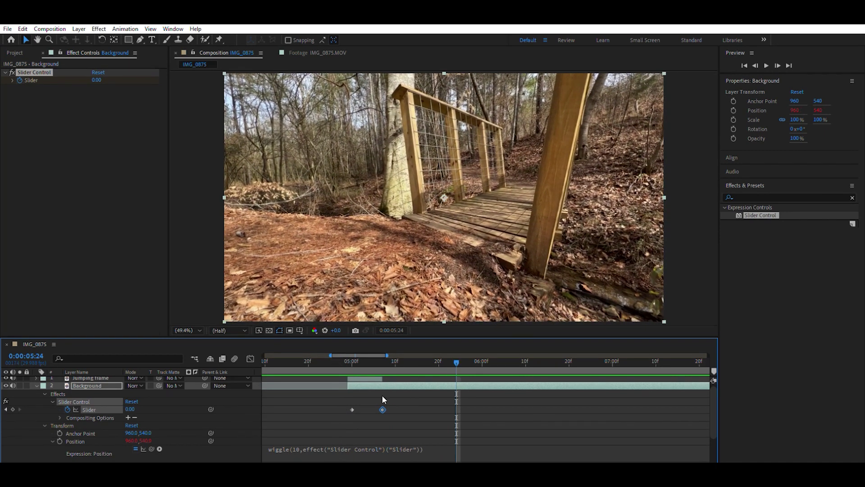
# Move the zero-value Slider keyframe to about 0:00:05:09, set the Slider to 15 at 0:00:05:00, and preview from 0:00:04:25.
pyautogui.moveTo(387, 408); pyautogui.dragTo(391, 408)
pyautogui.click(348, 352)
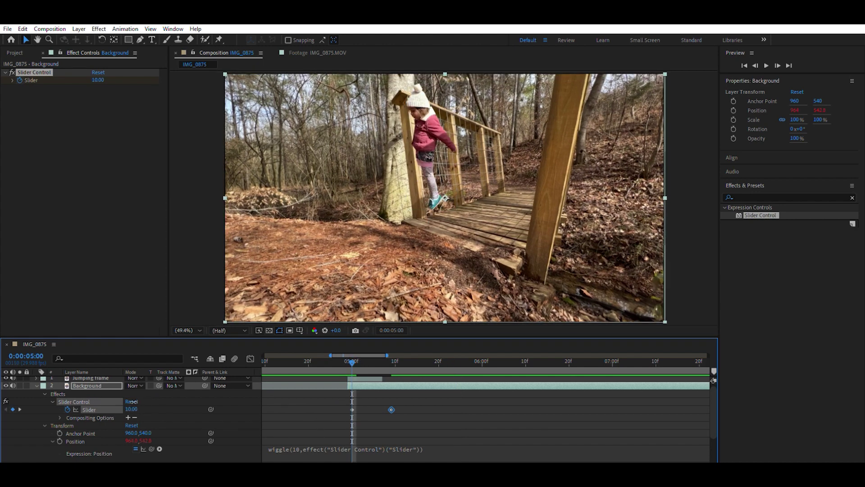
pyautogui.write('15')
pyautogui.press('Return')
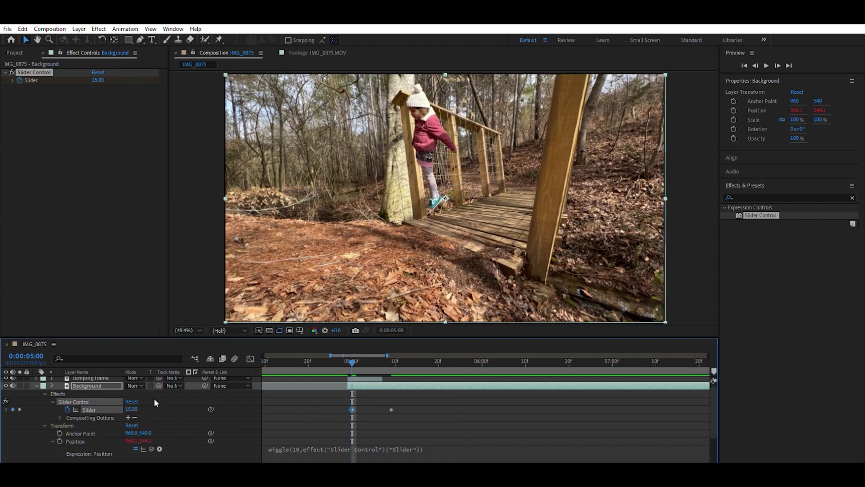
pyautogui.click(331, 353)
pyautogui.press('space')
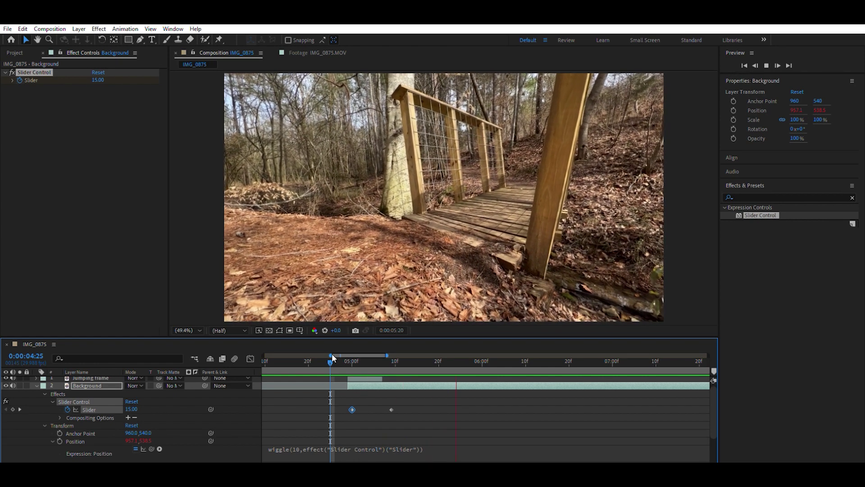
# Apply Easy Ease to both Slider keyframes on the Background layer and preview the shake from 0:00:04:23.
pyautogui.press('space')
pyautogui.moveTo(344, 393); pyautogui.dragTo(403, 418)
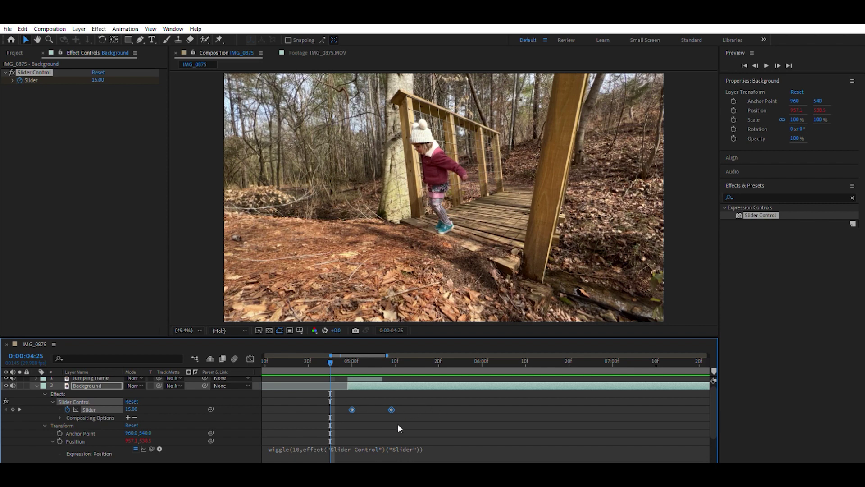
pyautogui.press('F9')
pyautogui.press('space')
pyautogui.click(324, 356)
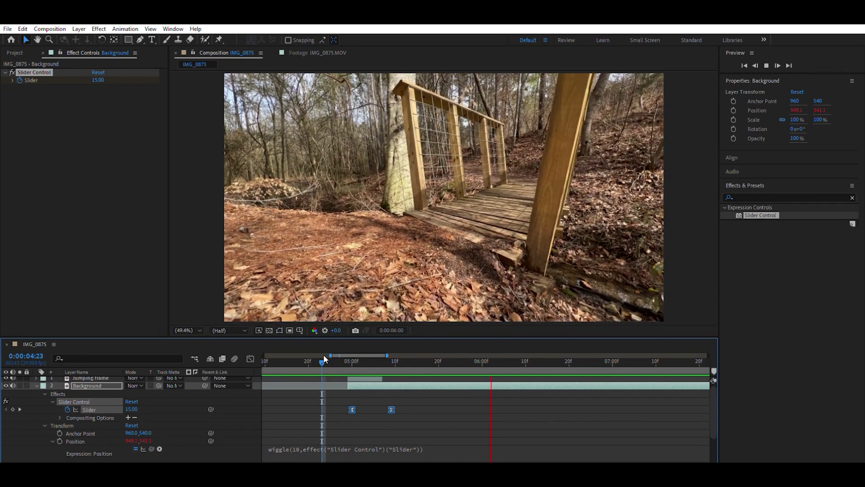
pyautogui.press('space')
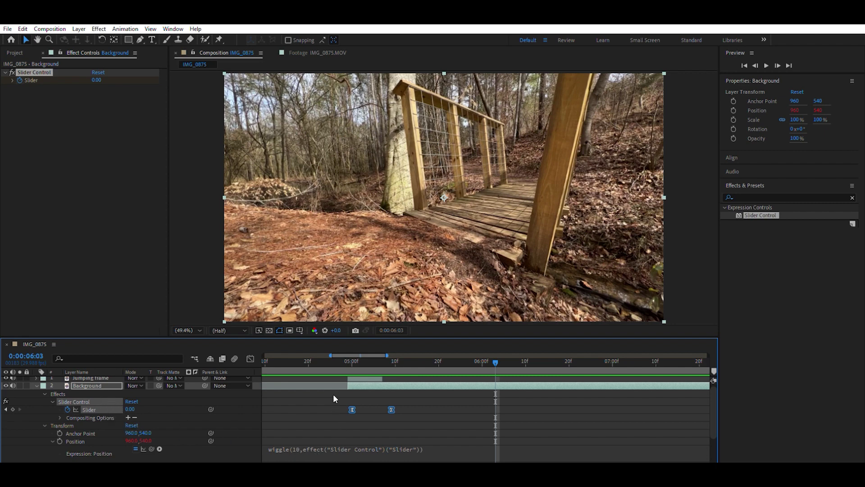
# Collapse the Background layer's properties and play back the jump from 0:00:04:27.
pyautogui.click(45, 394)
pyautogui.click(37, 385)
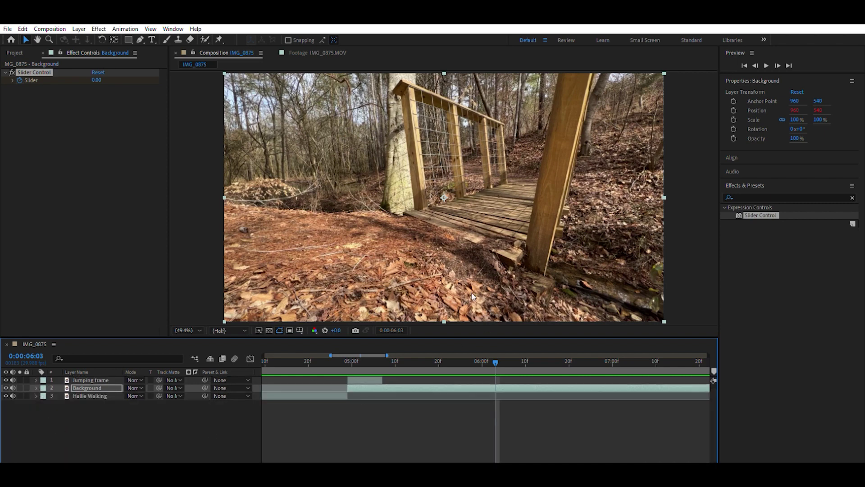
pyautogui.click(339, 359)
pyautogui.press('space')
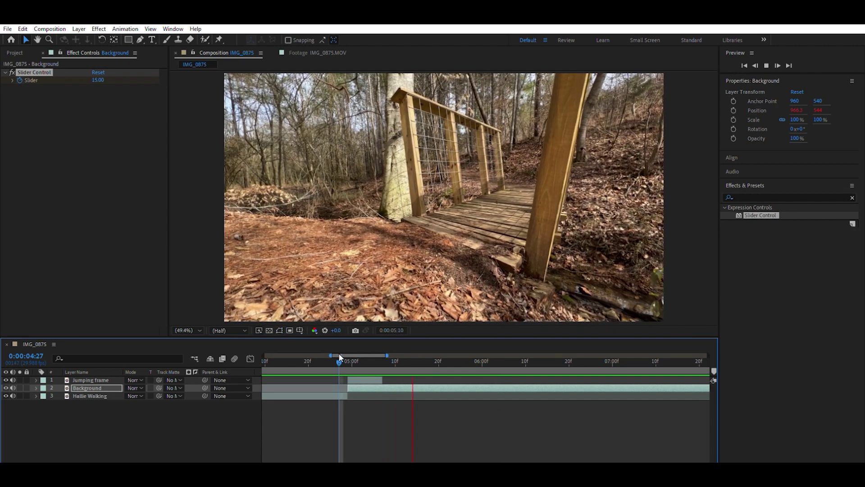
pyautogui.press('space')
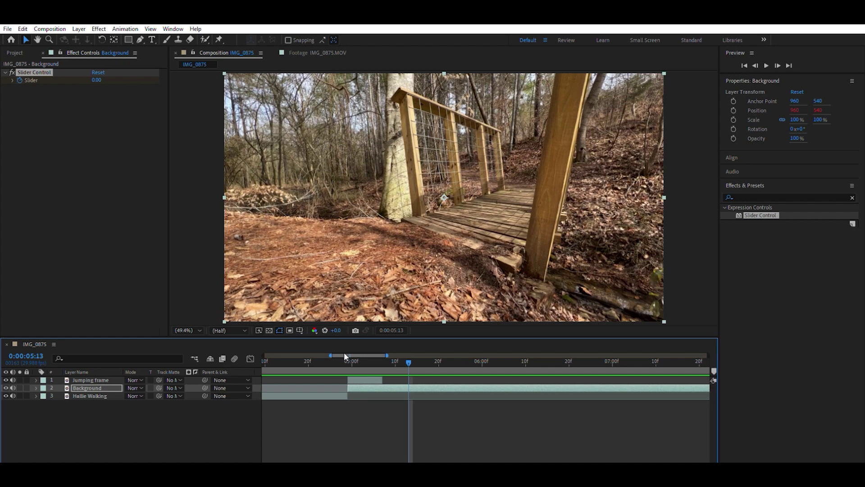
# Open the imported green-screen dust footage from the project and play it to see how the dust moves.
pyautogui.hotkey('ctrl', '0')
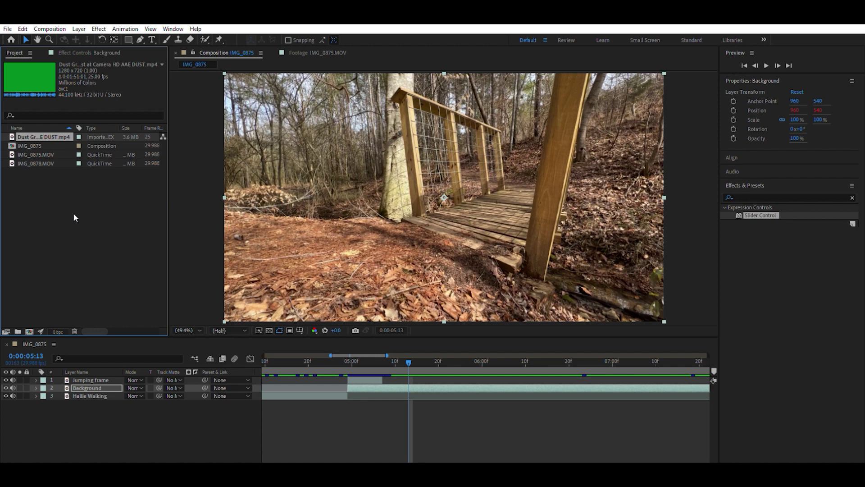
pyautogui.doubleClick(43, 136)
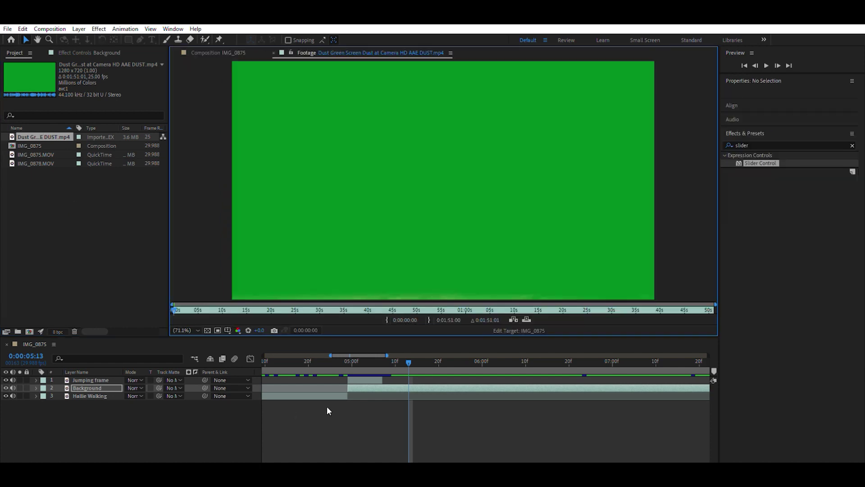
pyautogui.press('space')
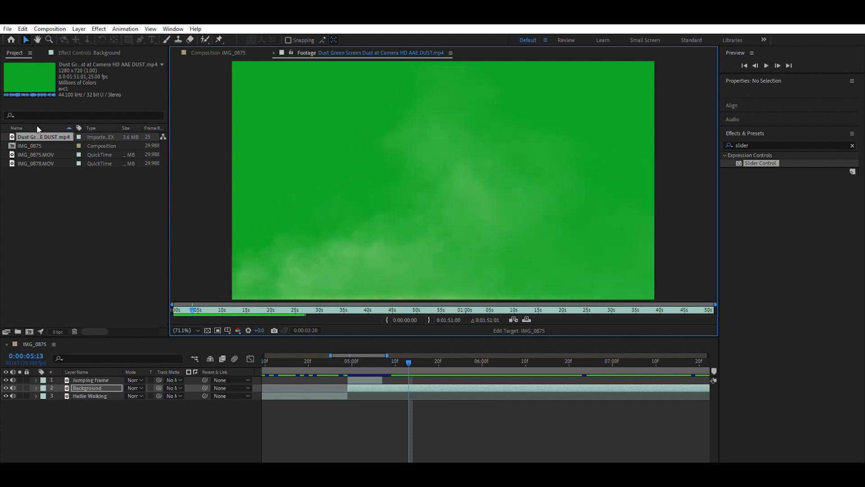
# Add the green-screen dust clip as the top layer of the IMG_0875 composition and scale it to 150%.
pyautogui.moveTo(43, 137); pyautogui.dragTo(76, 304)
pyautogui.moveTo(103, 368); pyautogui.dragTo(96, 369)
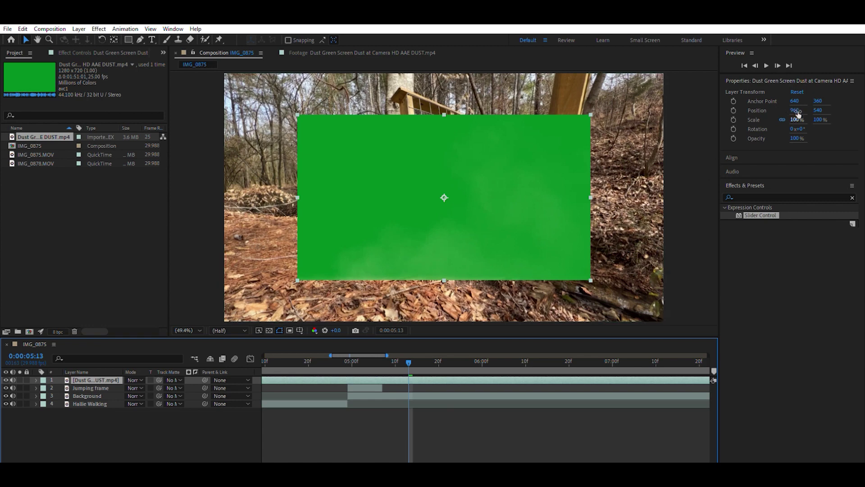
pyautogui.press('s')
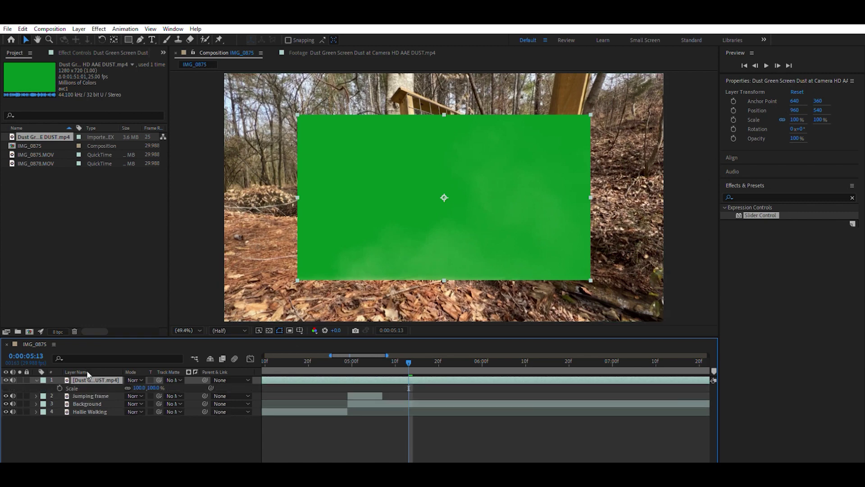
pyautogui.moveTo(144, 387); pyautogui.dragTo(181, 393)
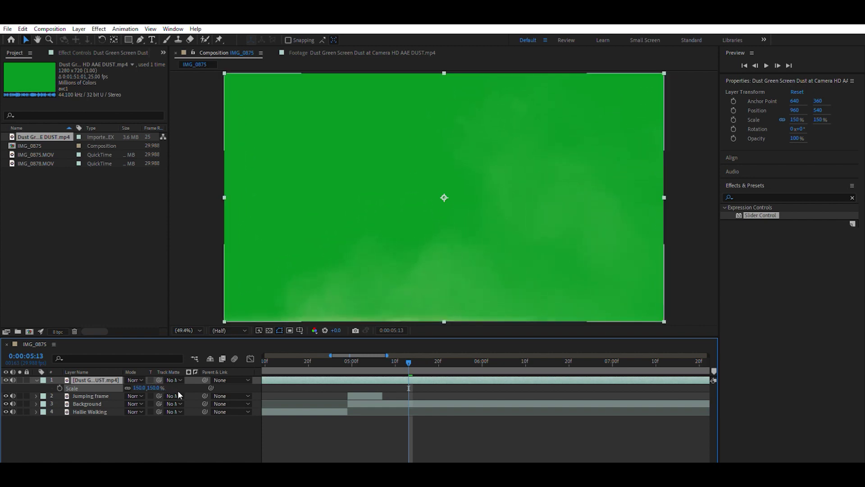
# Apply Keylight (1.2) to the dust layer and sample its green background as the Screen Colour.
pyautogui.click(747, 191)
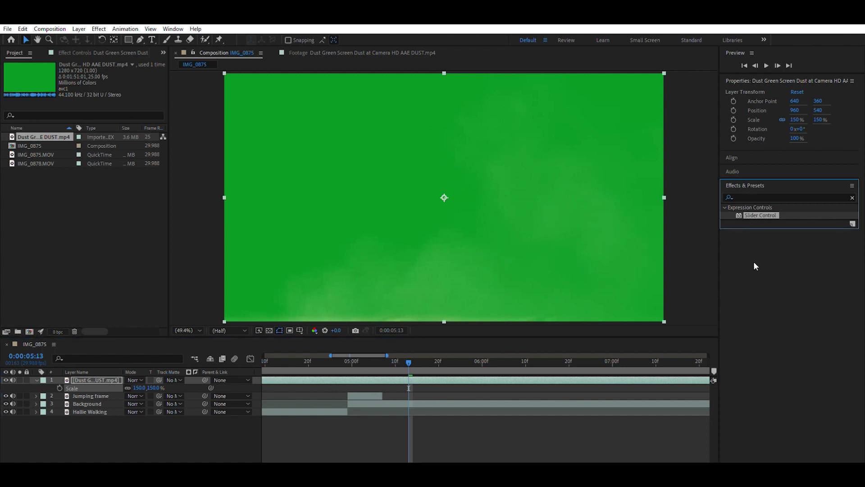
pyautogui.click(621, 446)
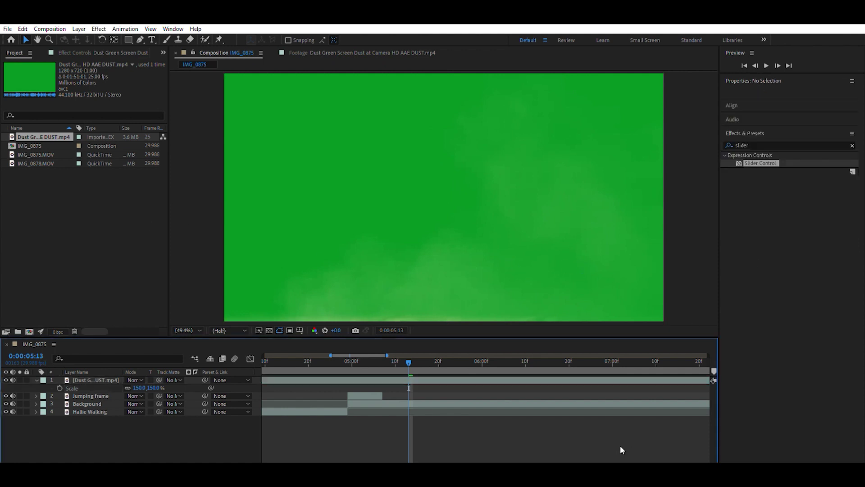
pyautogui.click(757, 143)
pyautogui.write('ke')
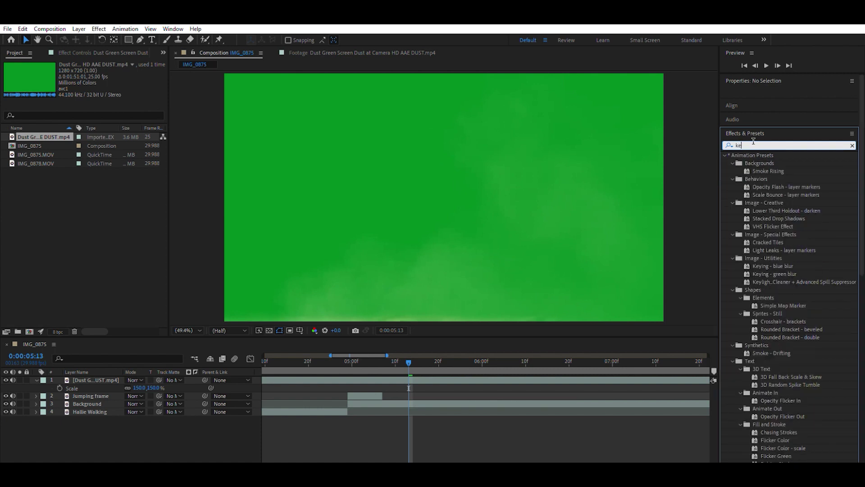
pyautogui.write('ylig')
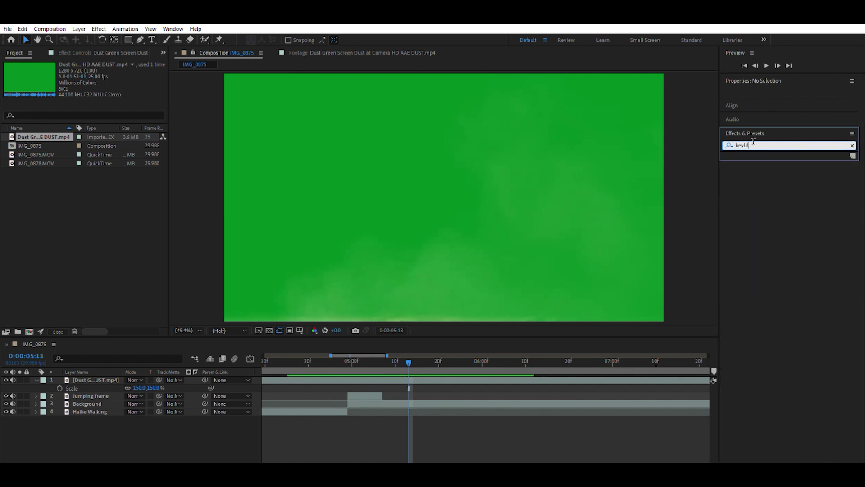
pyautogui.write('ht')
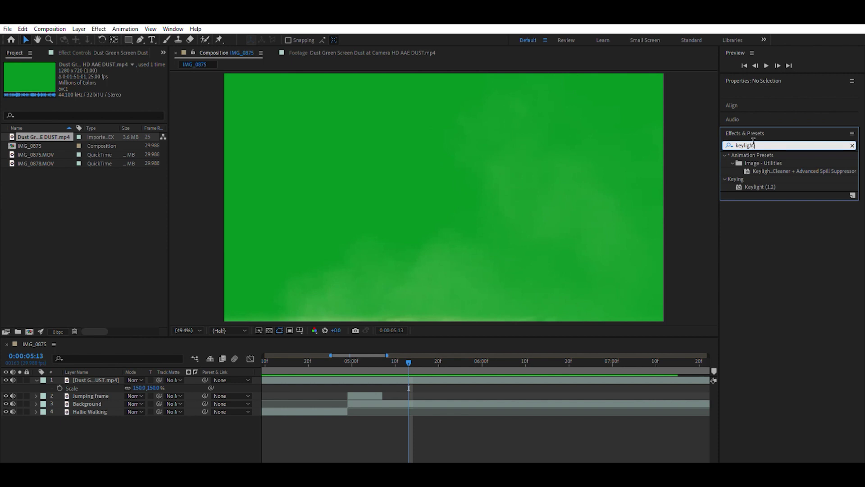
pyautogui.click(748, 186)
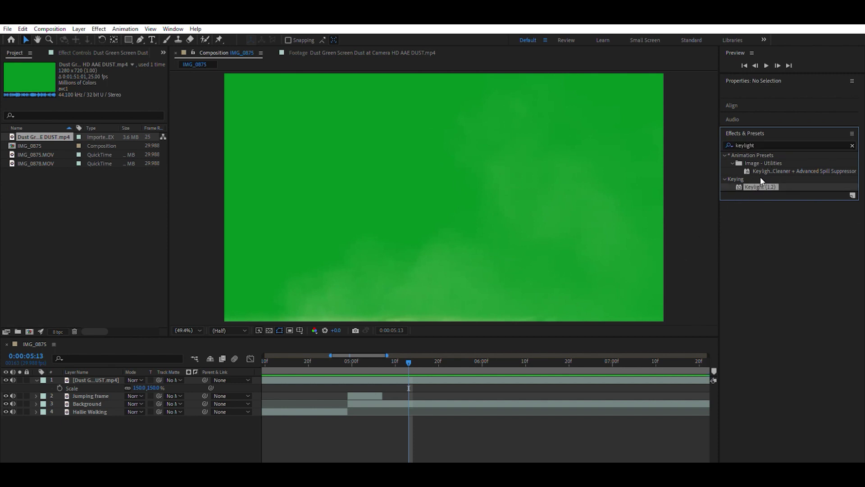
pyautogui.moveTo(762, 186); pyautogui.dragTo(107, 370)
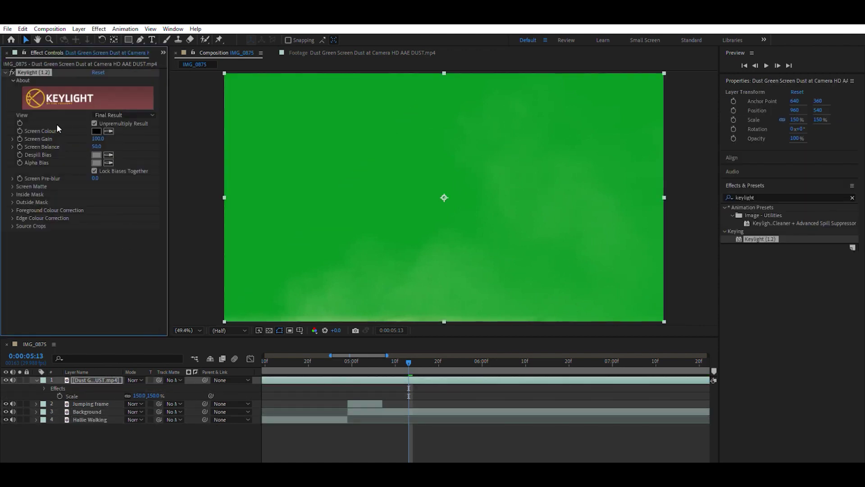
pyautogui.click(108, 131)
pyautogui.click(298, 133)
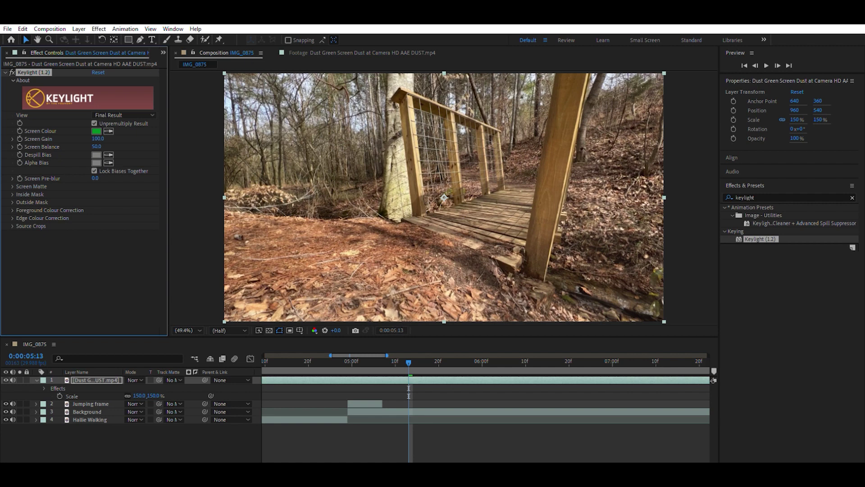
# Start the dust layer just before the takeoff at 0:00:04:29 and scrub the dust to 0:00:05:15.
pyautogui.moveTo(365, 361); pyautogui.dragTo(334, 356)
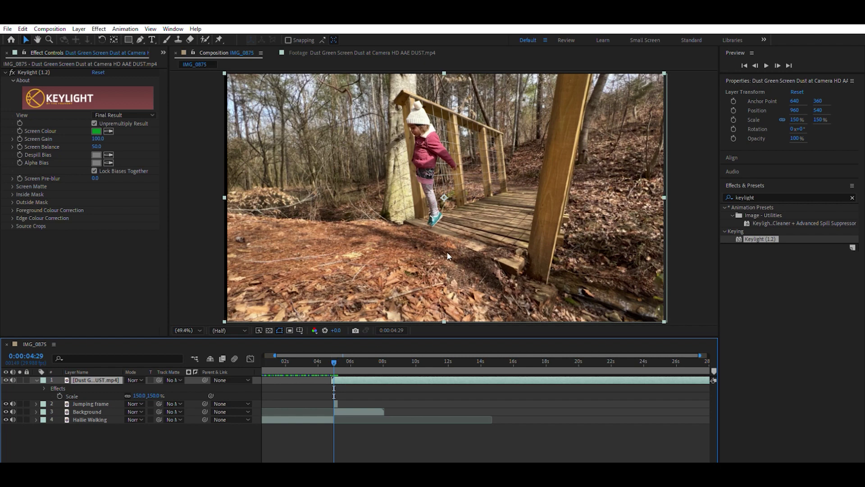
pyautogui.moveTo(335, 356); pyautogui.dragTo(342, 356)
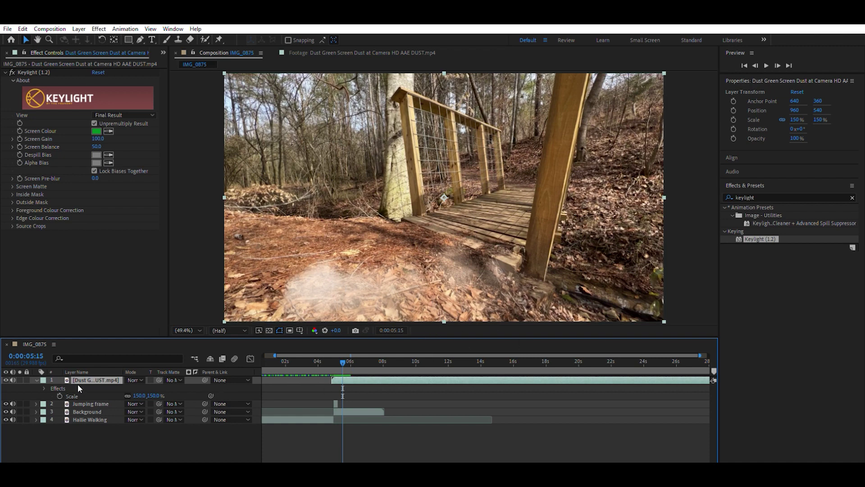
# Try the dust layer's Y position at 436, set it to 552, and scrub through the dust to 0:00:07:19.
pyautogui.press('p')
pyautogui.moveTo(146, 388); pyautogui.dragTo(109, 370)
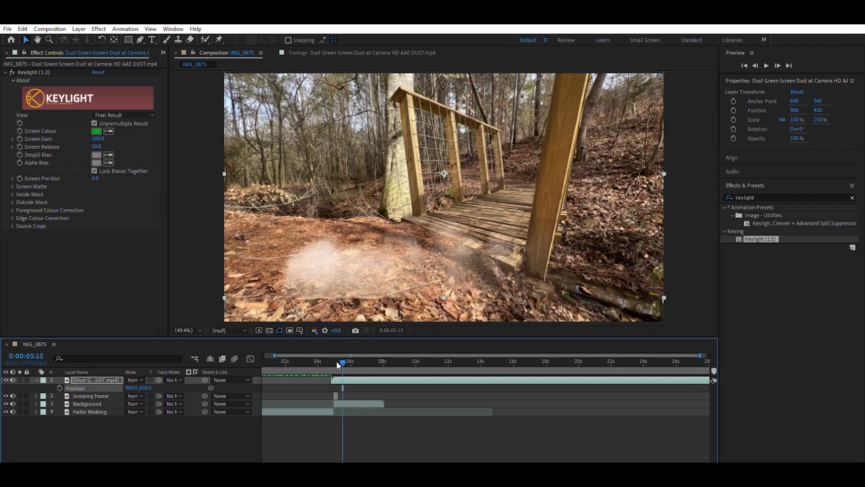
pyautogui.moveTo(342, 354)
pyautogui.mouseDown()
pyautogui.moveTo(333, 355)
pyautogui.moveTo(345, 357)
pyautogui.mouseUp()
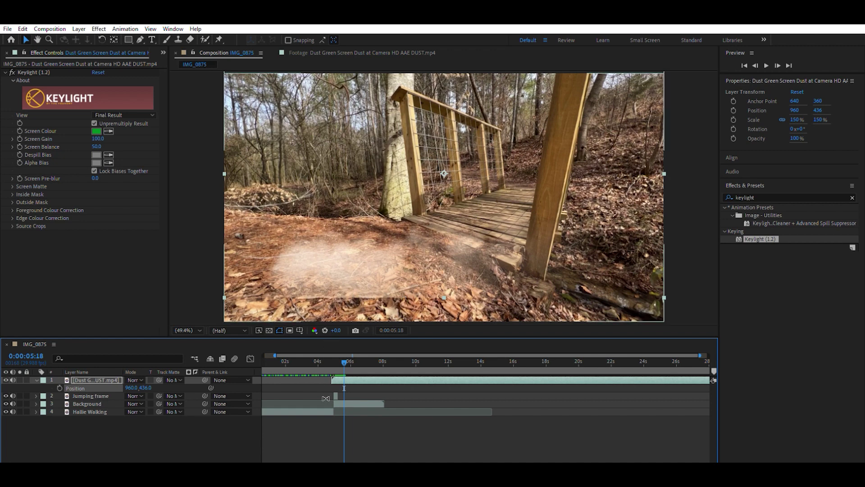
pyautogui.moveTo(344, 362)
pyautogui.mouseDown()
pyautogui.moveTo(360, 361)
pyautogui.moveTo(334, 362)
pyautogui.mouseUp()
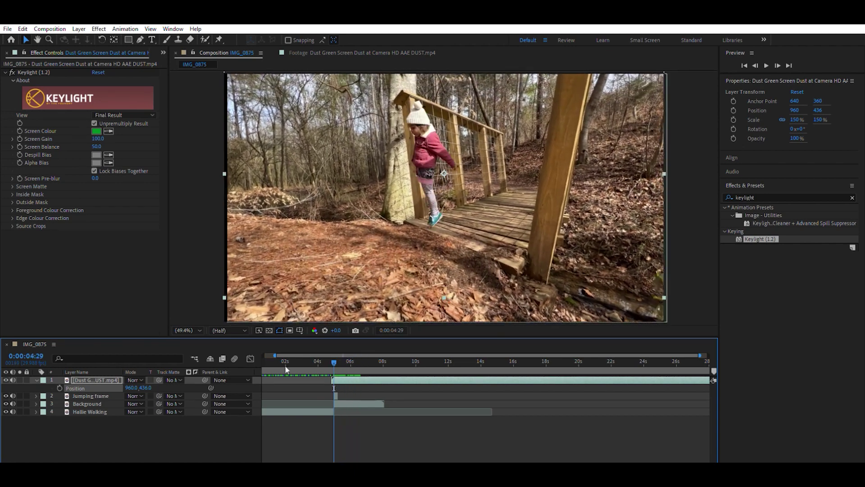
pyautogui.moveTo(145, 387); pyautogui.dragTo(187, 395)
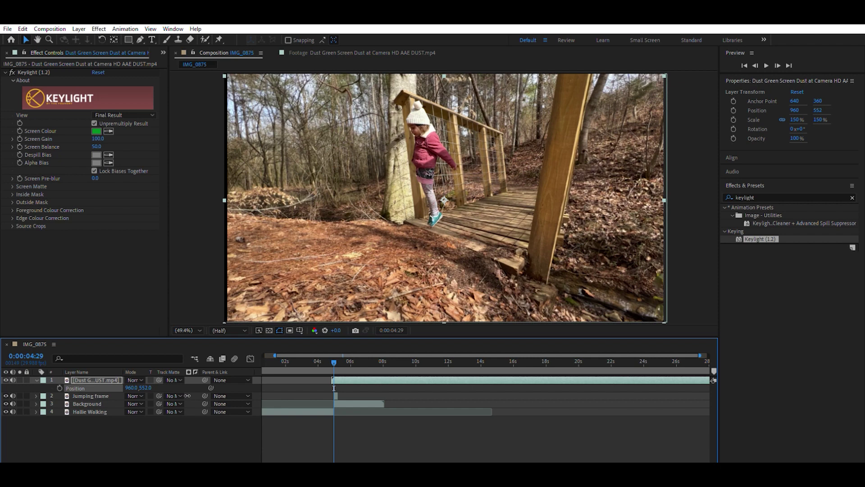
pyautogui.moveTo(334, 356); pyautogui.dragTo(378, 366)
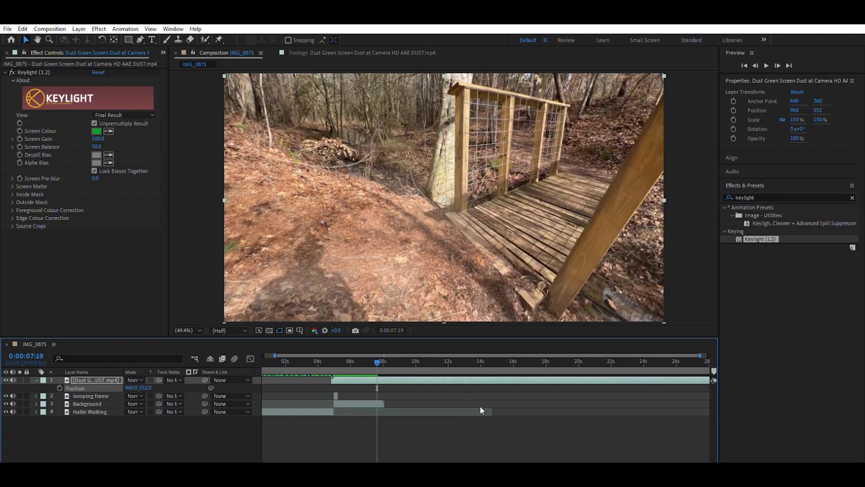
# Trim the Background layer's end to about 0:00:07:19, split the dust layer at 0:00:07:16, and delete its remainder.
pyautogui.click(384, 401)
pyautogui.click(380, 379)
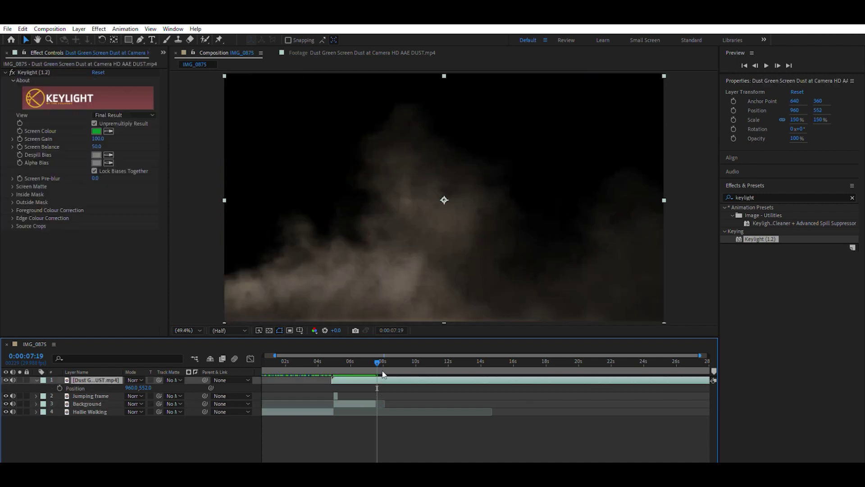
pyautogui.moveTo(379, 358); pyautogui.dragTo(376, 359)
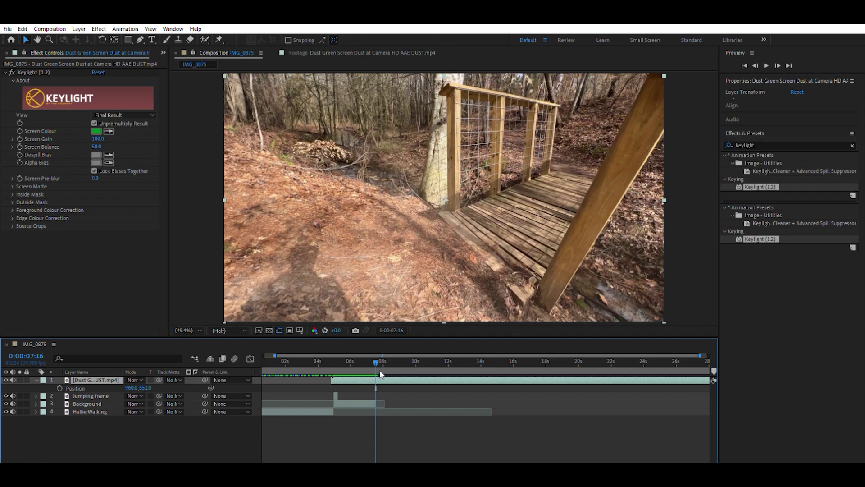
pyautogui.hotkey('ctrl', 'shift', 'd')
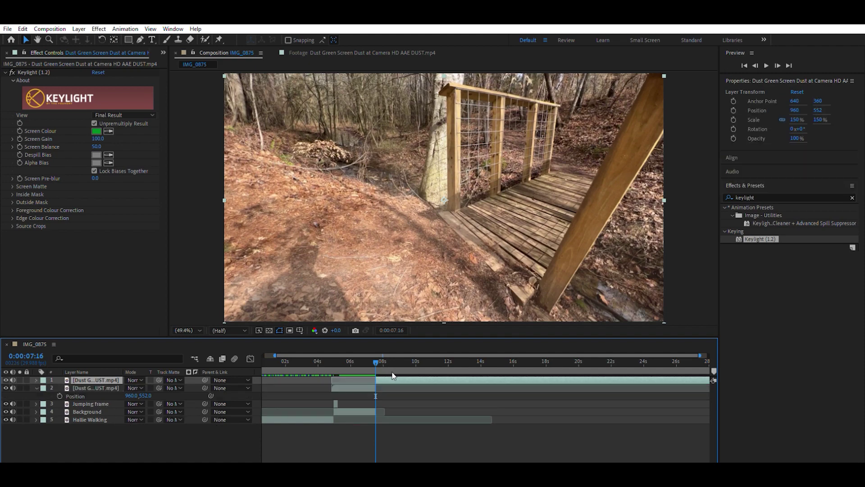
pyautogui.press('Delete')
# Play the composite from 0:00:01:21 and check the takeoff frames between 0:00:04:27 and 0:00:05:01.
pyautogui.moveTo(330, 356); pyautogui.dragTo(335, 357)
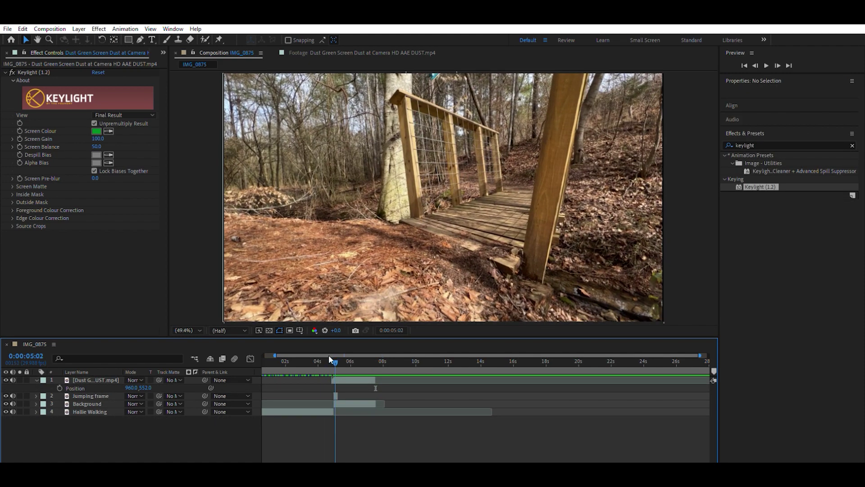
pyautogui.click(315, 356)
pyautogui.click(280, 360)
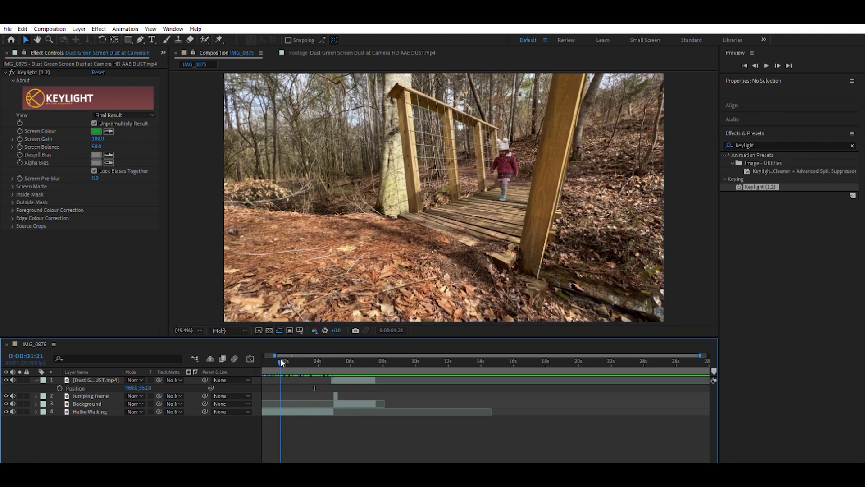
pyautogui.press('space')
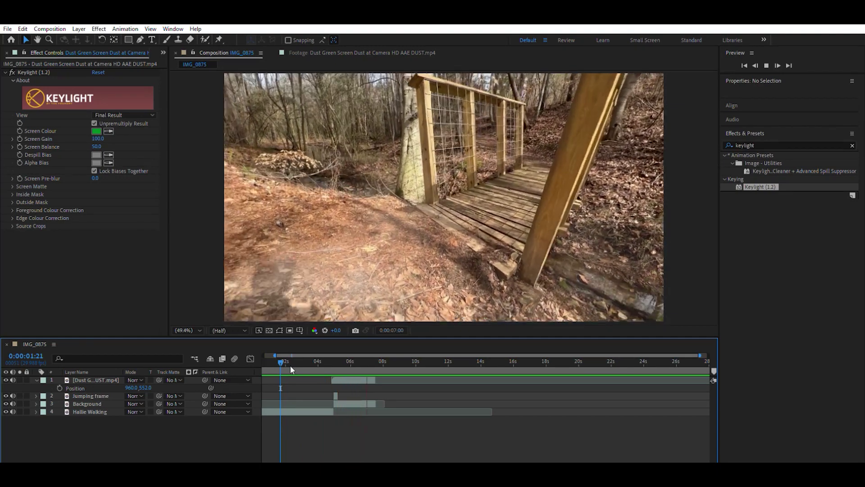
pyautogui.click(334, 366)
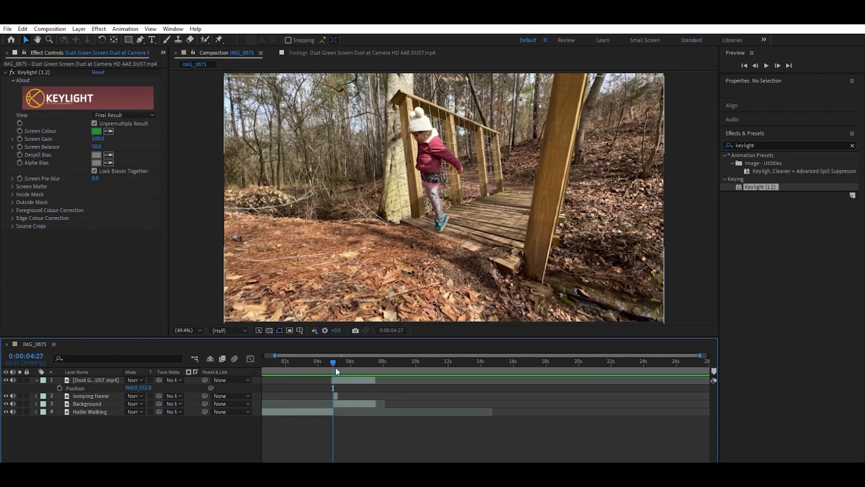
pyautogui.moveTo(331, 353); pyautogui.dragTo(333, 354)
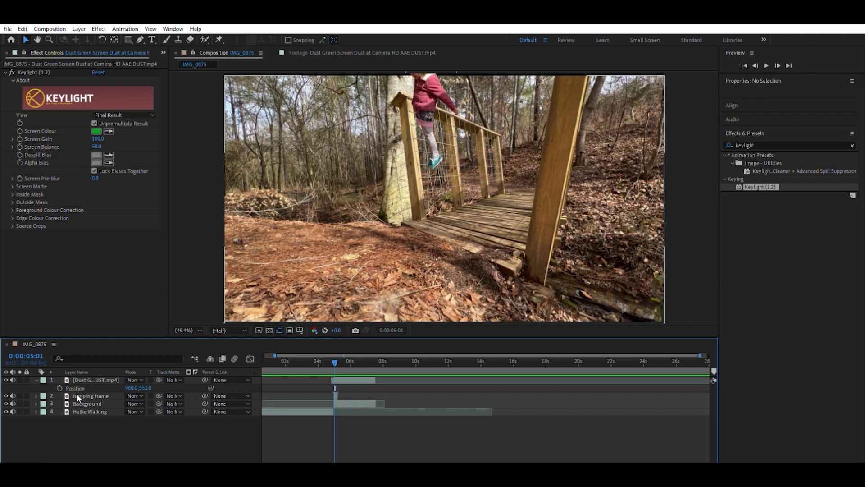
# Set the Background layer's scale to 104% so it covers the frame edges during the shake.
pyautogui.click(88, 403)
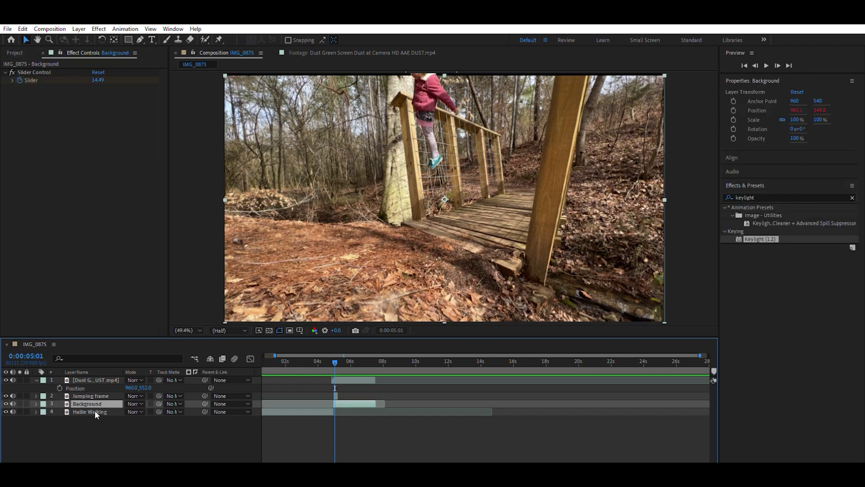
pyautogui.press('s')
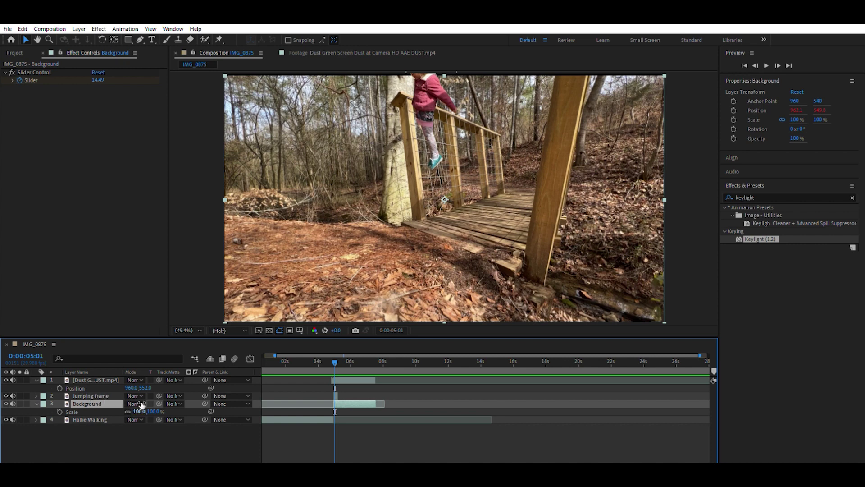
pyautogui.moveTo(141, 405); pyautogui.dragTo(143, 403)
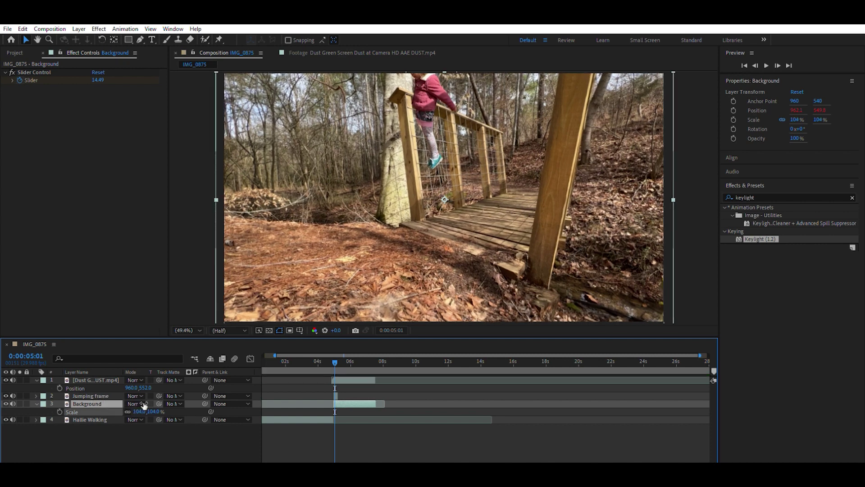
# Play the composite through the takeoff from 0:00:04:06, 0:00:04:03 and 0:00:01:04 to check the shake and frame edges.
pyautogui.moveTo(326, 352)
pyautogui.mouseDown()
pyautogui.moveTo(334, 355)
pyautogui.moveTo(324, 355)
pyautogui.mouseUp()
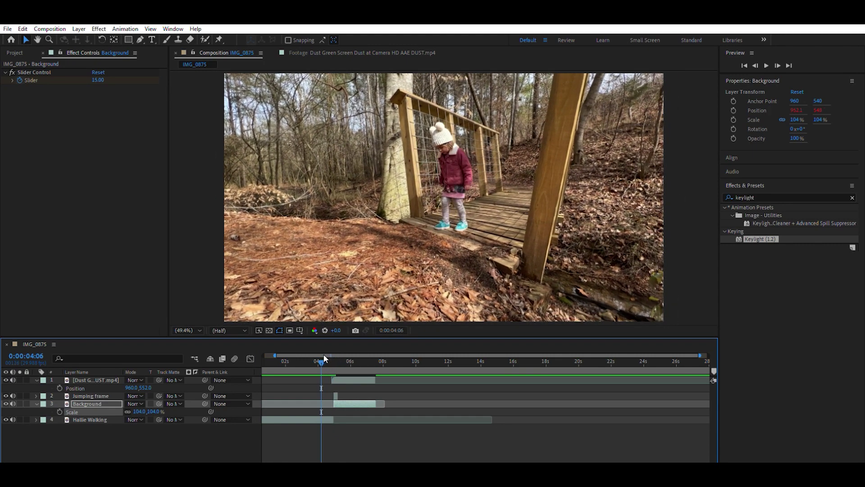
pyautogui.press('space')
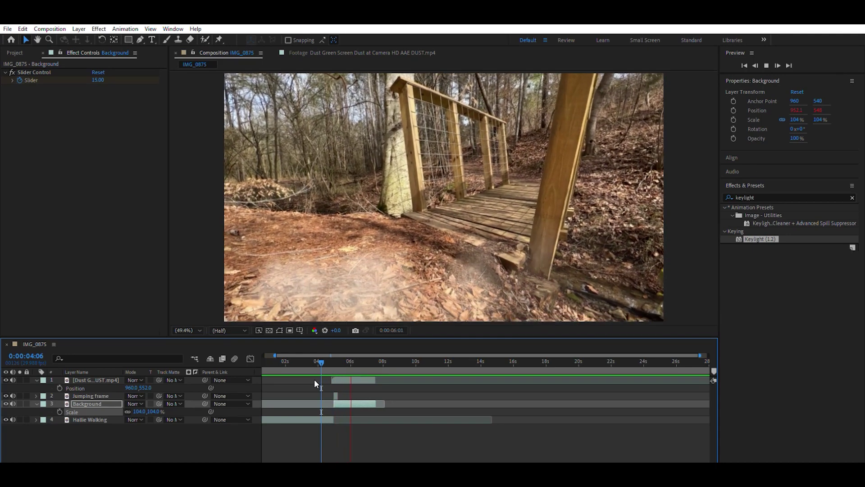
pyautogui.click(320, 355)
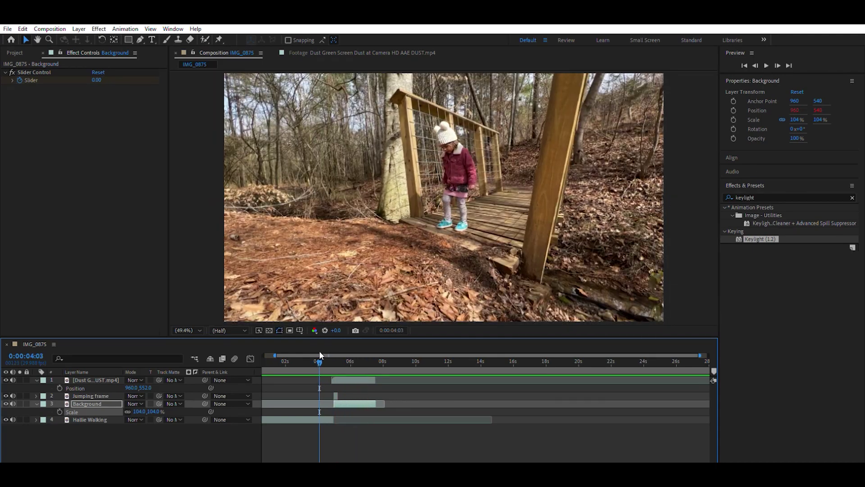
pyautogui.press('space')
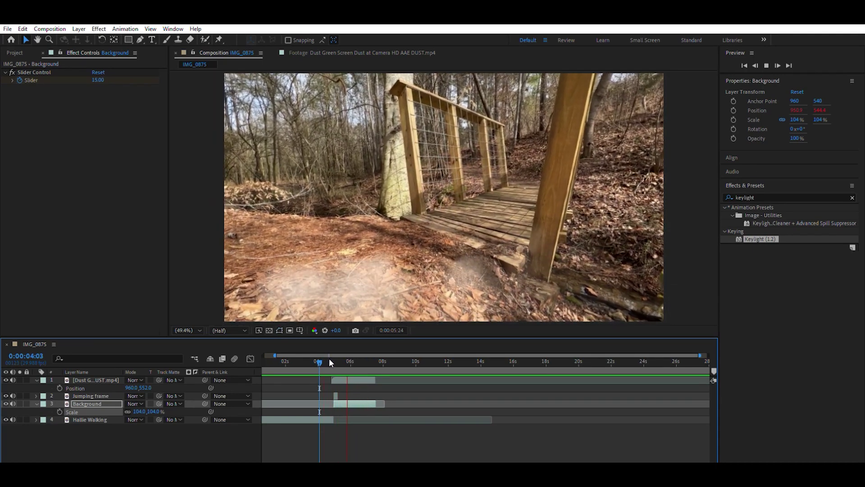
pyautogui.press('space')
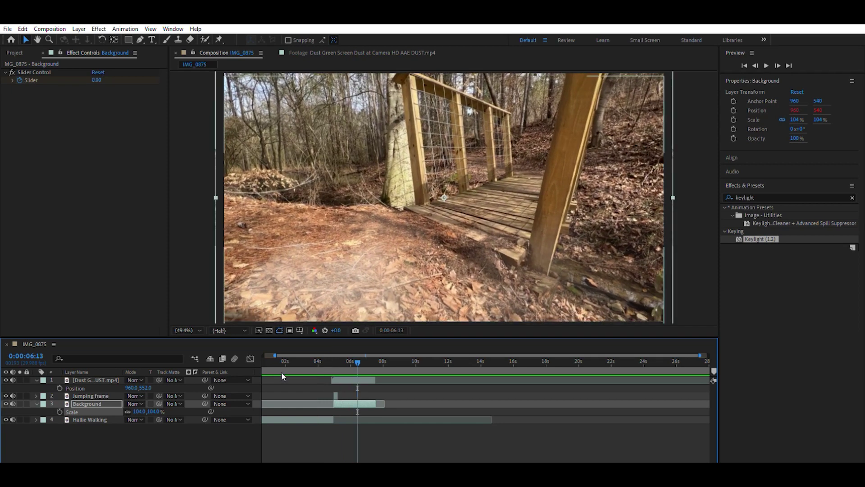
pyautogui.click(272, 356)
pyautogui.press('space')
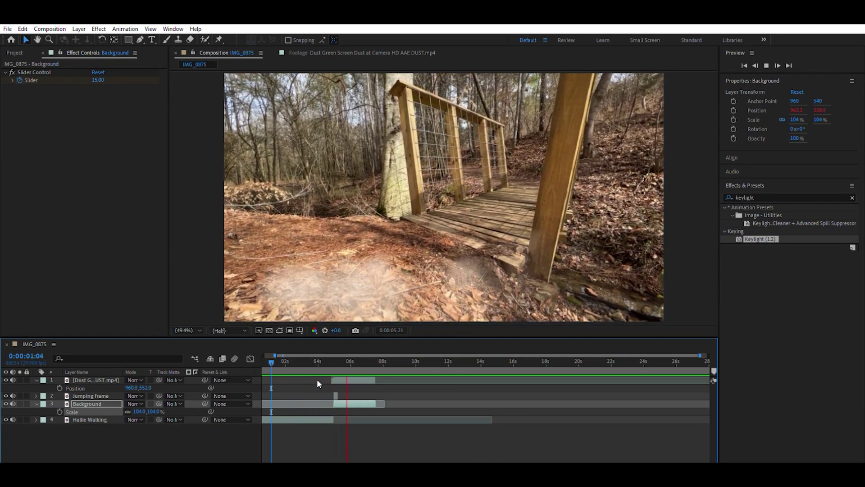
# Create a 30-second 1920 x 1080 composition named Landing and rename the IMG_0875 composition as Takeoff.
pyautogui.click(74, 129)
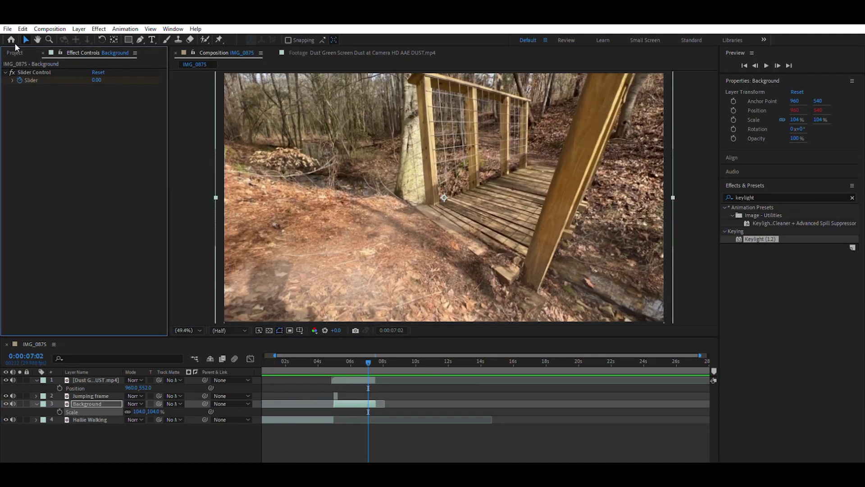
pyautogui.click(15, 50)
pyautogui.click(17, 196)
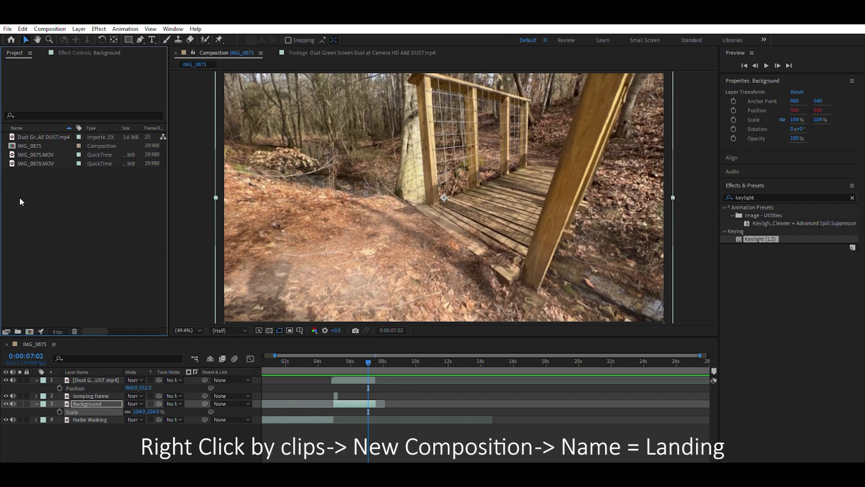
pyautogui.rightClick(36, 212)
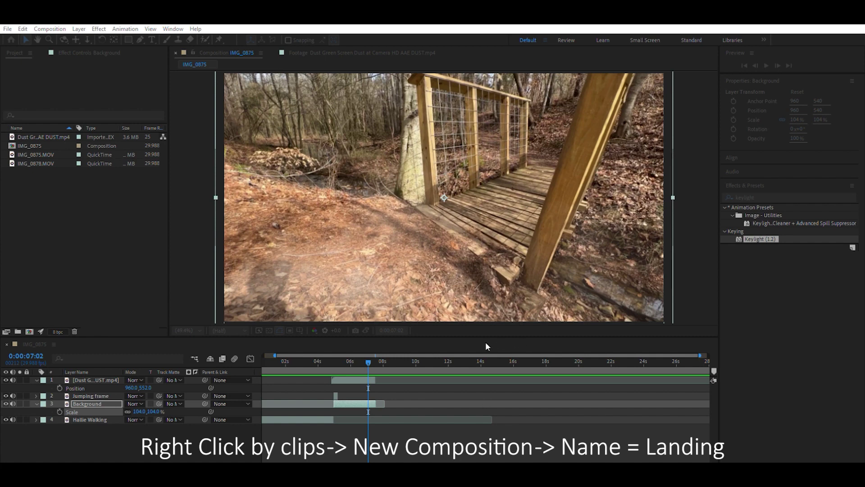
pyautogui.press('Return')
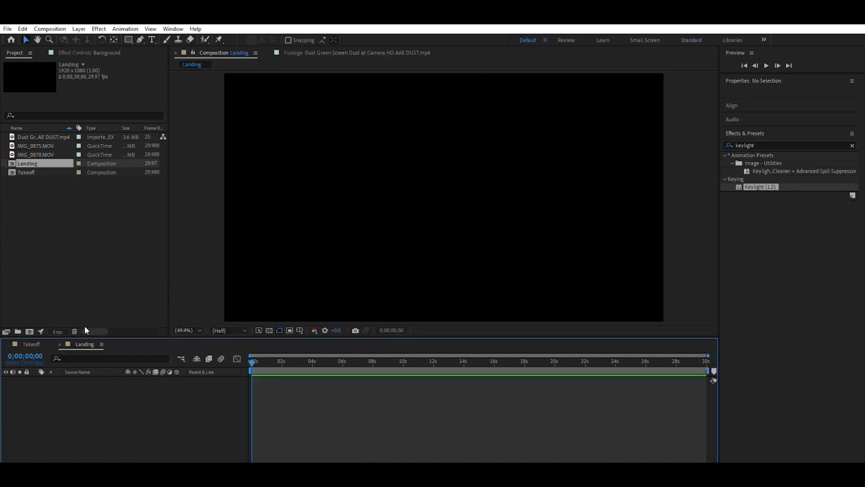
# Preview the IMG_0878.MOV footage and add it as a layer to the Landing composition.
pyautogui.doubleClick(28, 154)
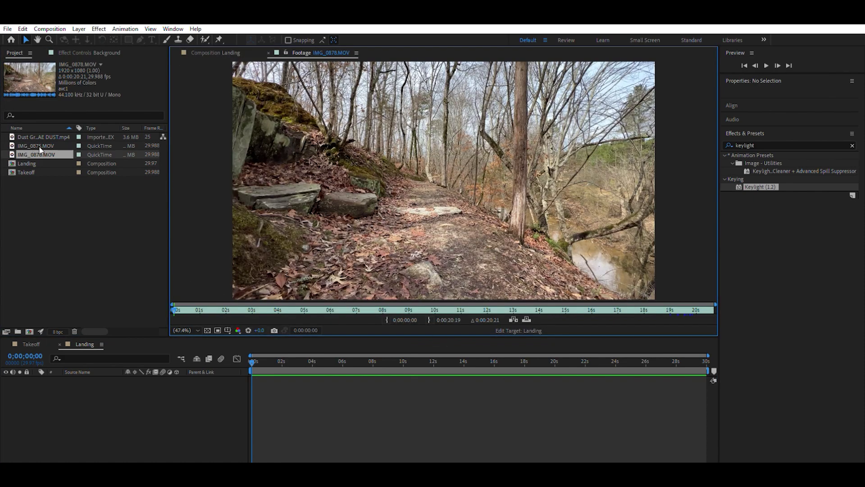
pyautogui.moveTo(39, 153); pyautogui.dragTo(63, 402)
pyautogui.click(265, 358)
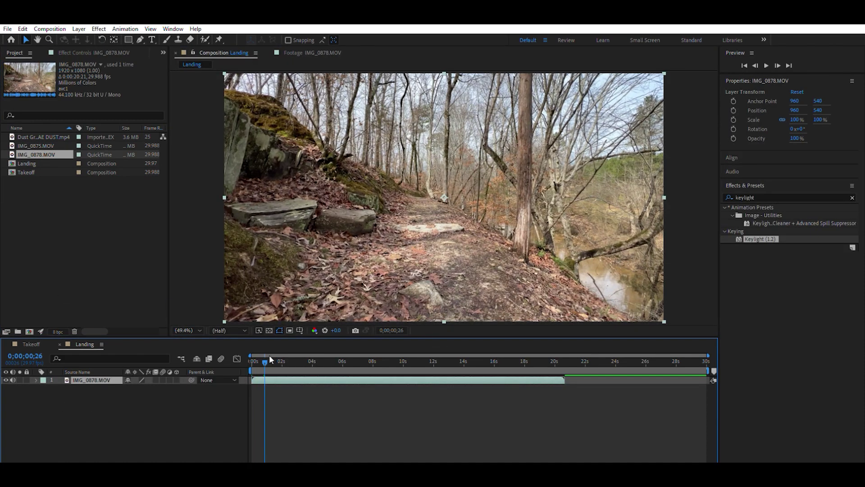
# Split the IMG_0878.MOV layer at 0;00;04;06, delete the first part and move the remainder to the composition start.
pyautogui.moveTo(269, 356); pyautogui.dragTo(315, 351)
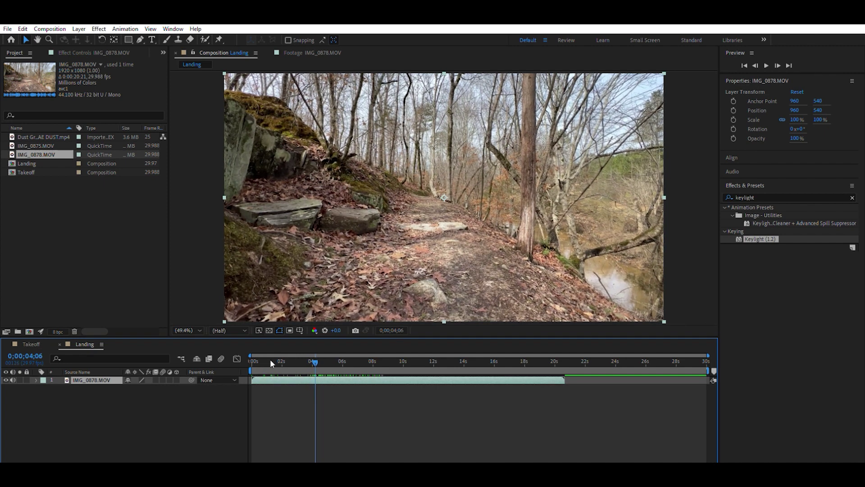
pyautogui.hotkey('ctrl', 'shift', 'd')
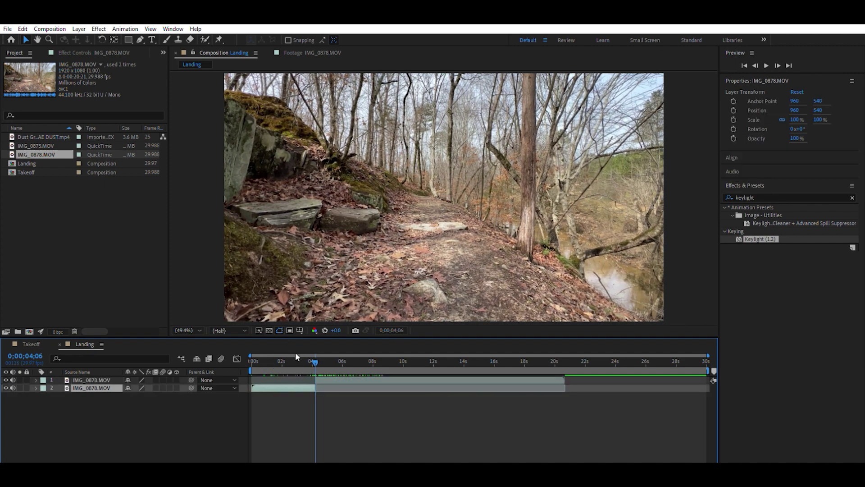
pyautogui.press('Delete')
pyautogui.moveTo(323, 380); pyautogui.dragTo(297, 354)
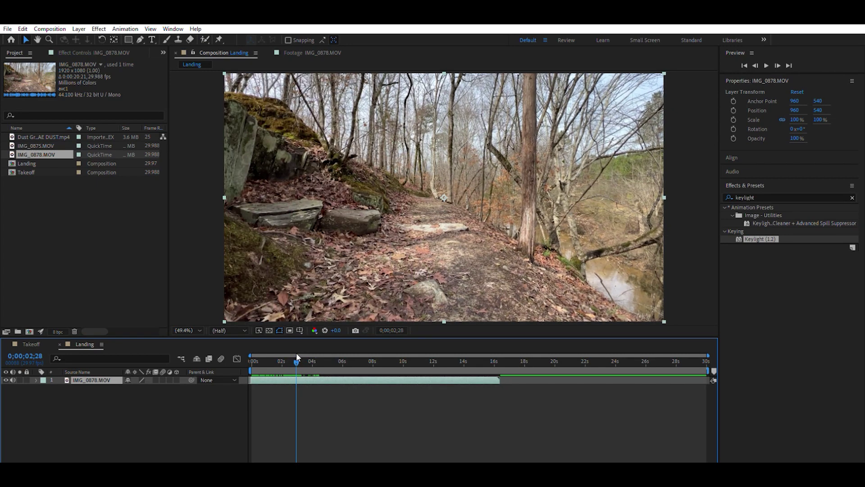
# Split the IMG_0878.MOV layer at 0;00;02;28 on the empty path and at 0;00;09;24 where the girl is mid-jump.
pyautogui.hotkey('ctrl', 'shift', 'd')
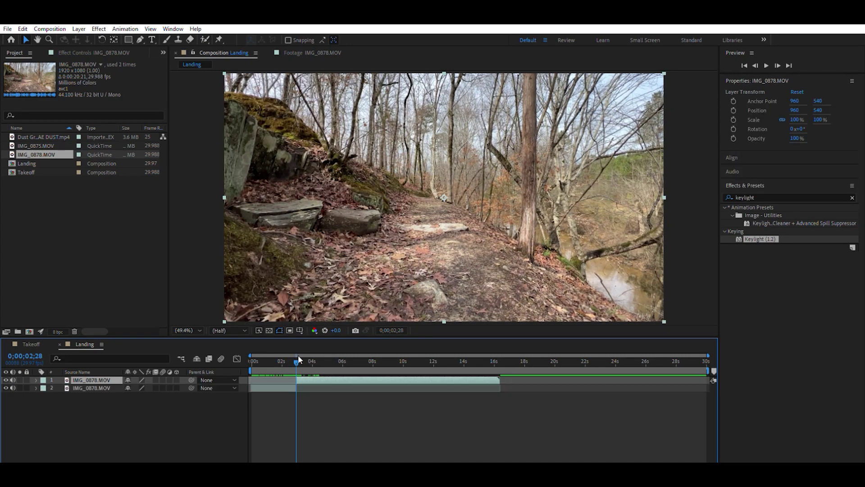
pyautogui.moveTo(298, 356); pyautogui.dragTo(399, 353)
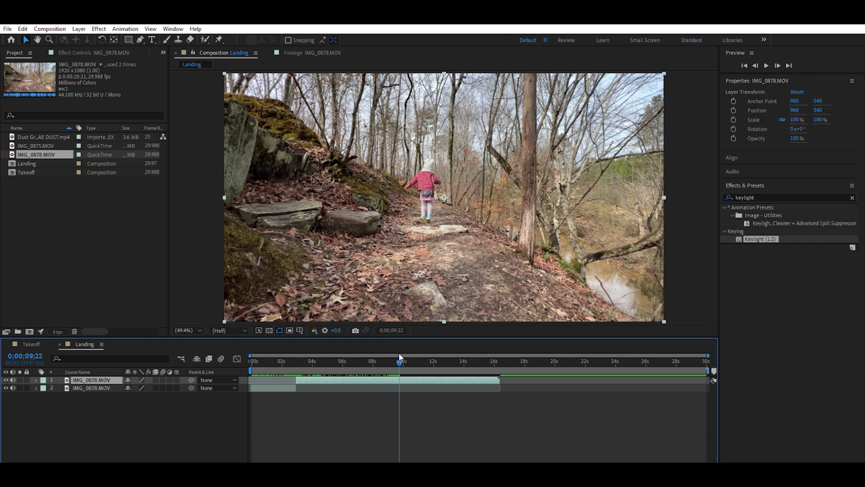
pyautogui.press('pagedown')
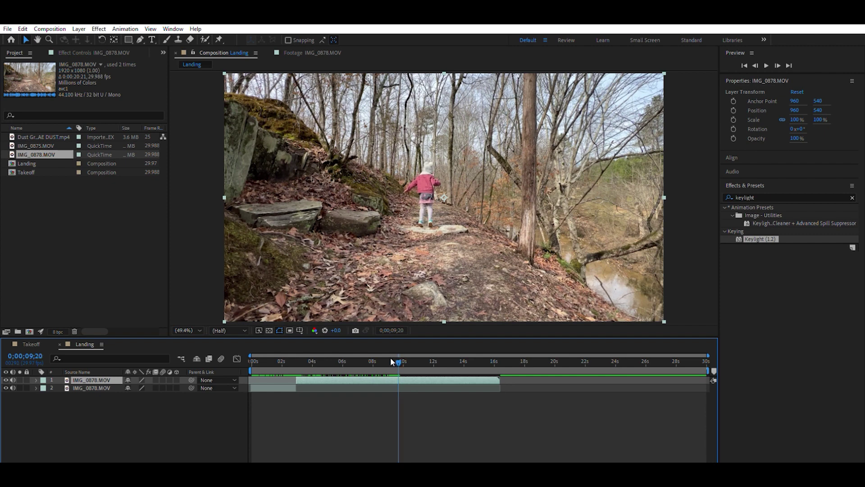
pyautogui.press('pageup')
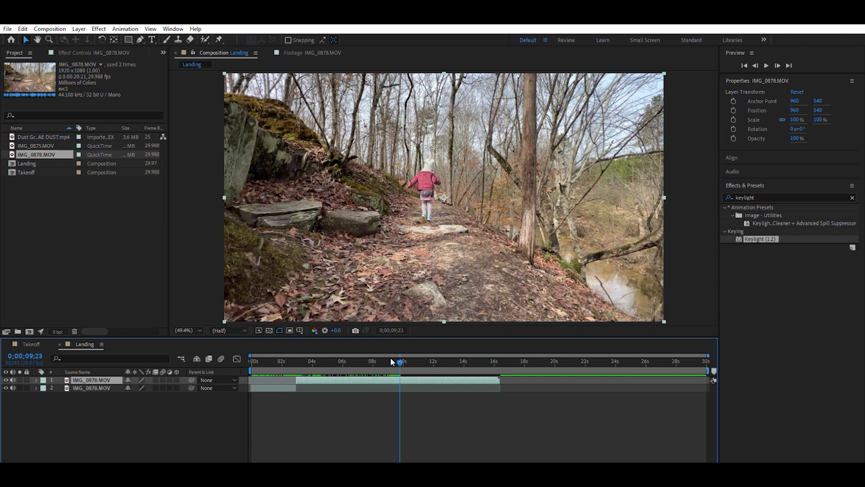
pyautogui.press('pagedown')
pyautogui.press('pagedown')
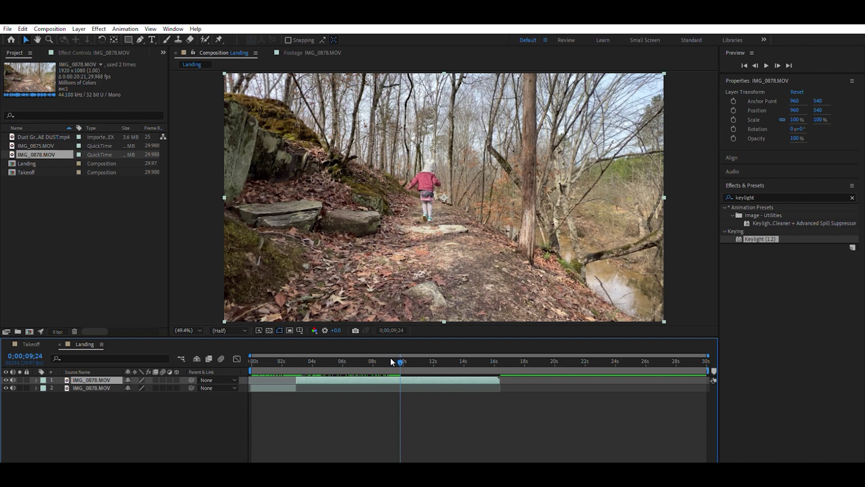
pyautogui.hotkey('ctrl', 'shift', 'd')
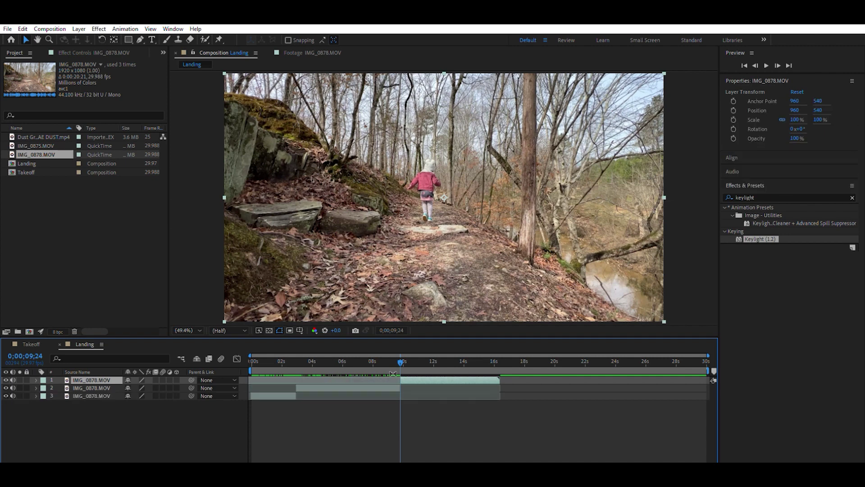
# Delete the middle segment between the two splits and move the last segment up close to the first one's end.
pyautogui.click(380, 387)
pyautogui.press('Delete')
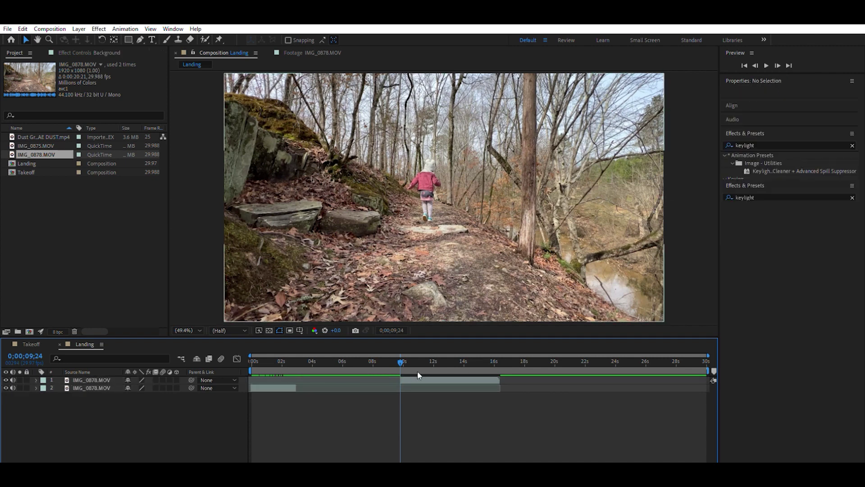
pyautogui.moveTo(417, 379); pyautogui.dragTo(314, 380)
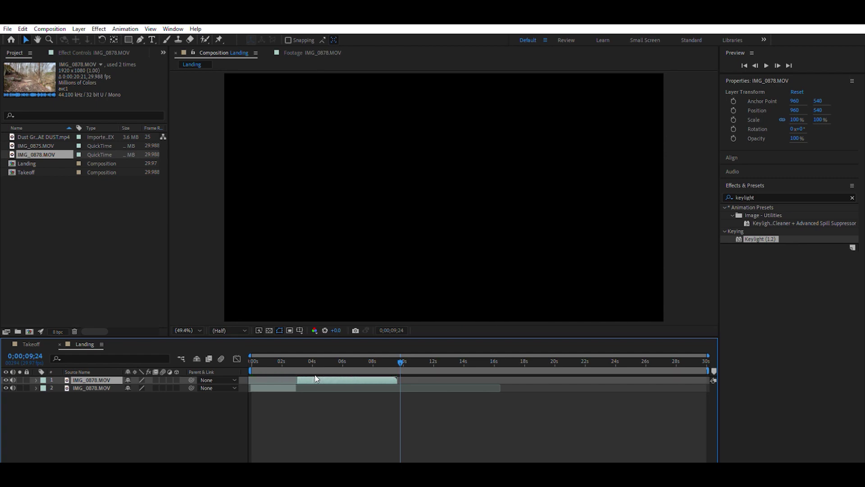
# Close the gap between the segments by starting the girl's segment at 0;00;02;28, and play across the cut.
pyautogui.click(292, 359)
pyautogui.press('space')
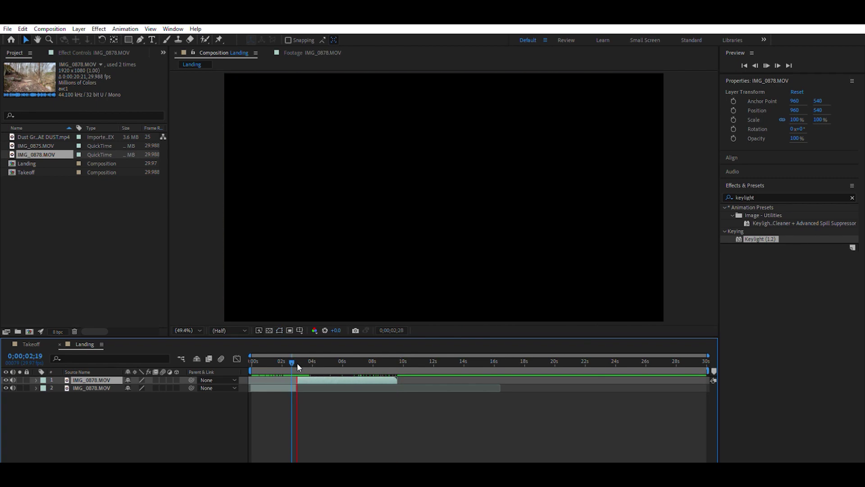
pyautogui.press('space')
pyautogui.scroll(5, 304, 357)
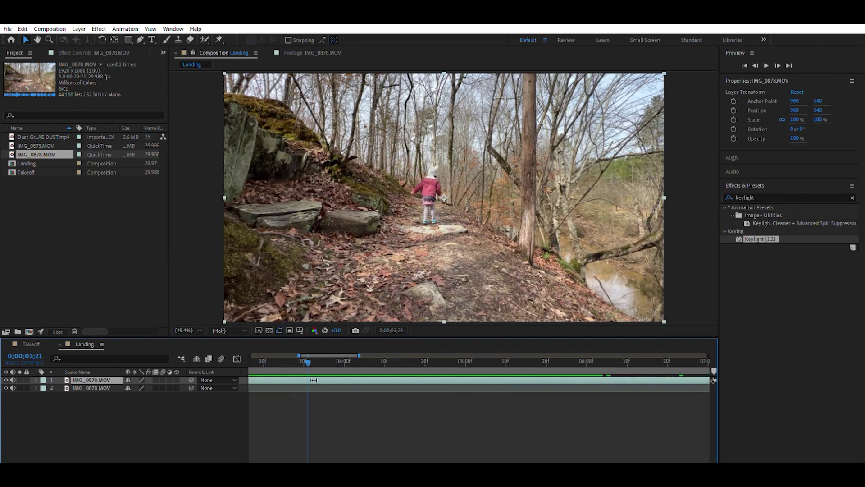
pyautogui.press('i')
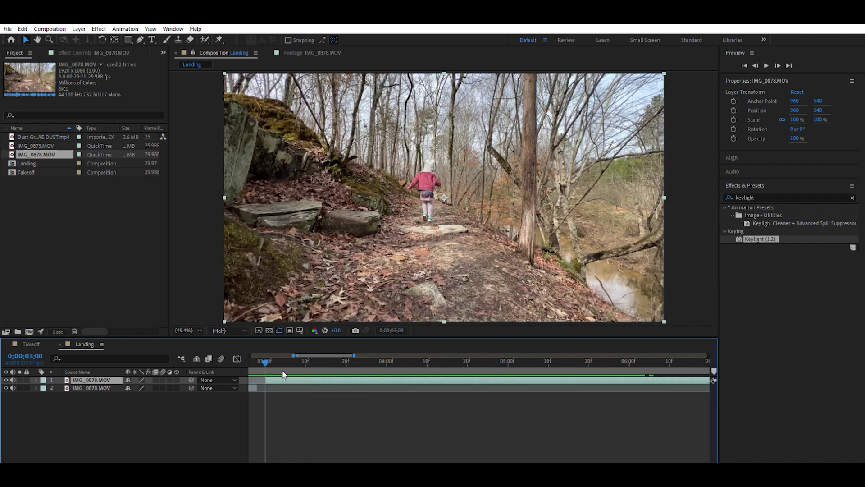
pyautogui.click(253, 361)
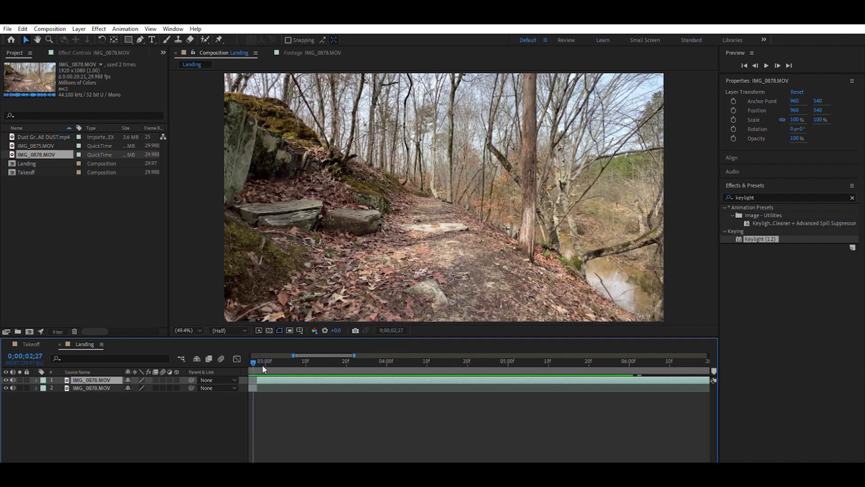
pyautogui.press('space')
pyautogui.press('space')
pyautogui.scroll(-3, 324, 355)
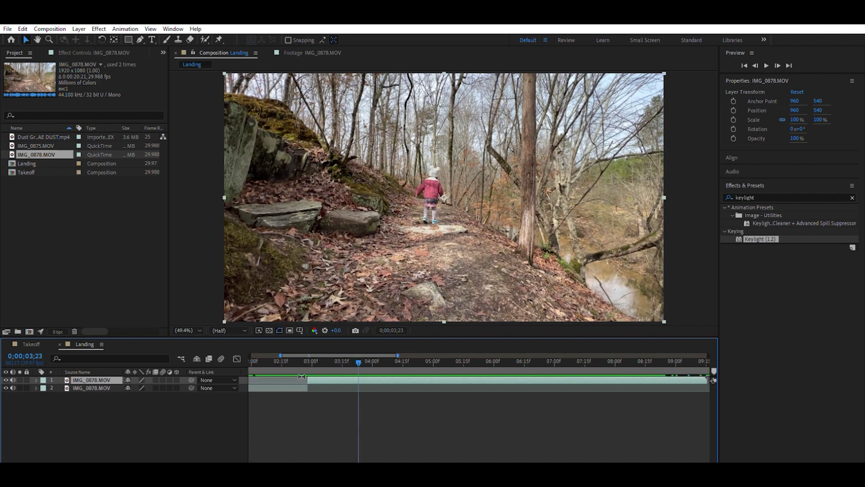
# Split the girl's segment at 0;00;02;29 to isolate its first frame as a separate layer.
pyautogui.click(307, 350)
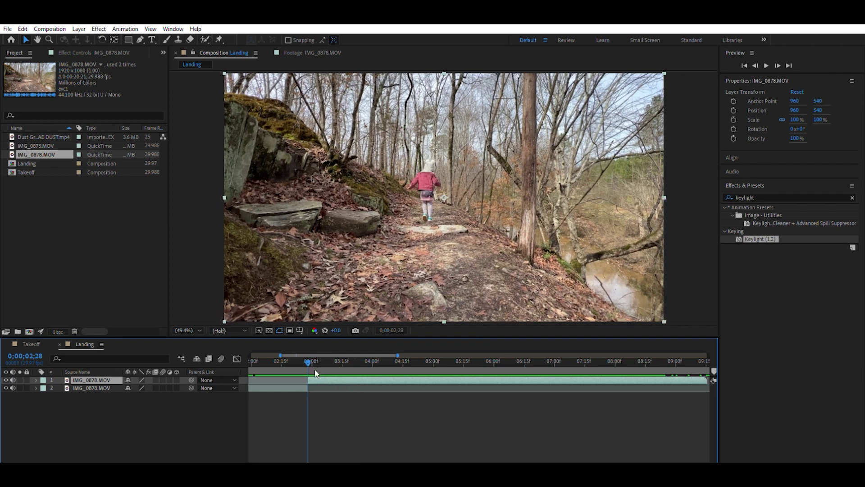
pyautogui.press('pagedown')
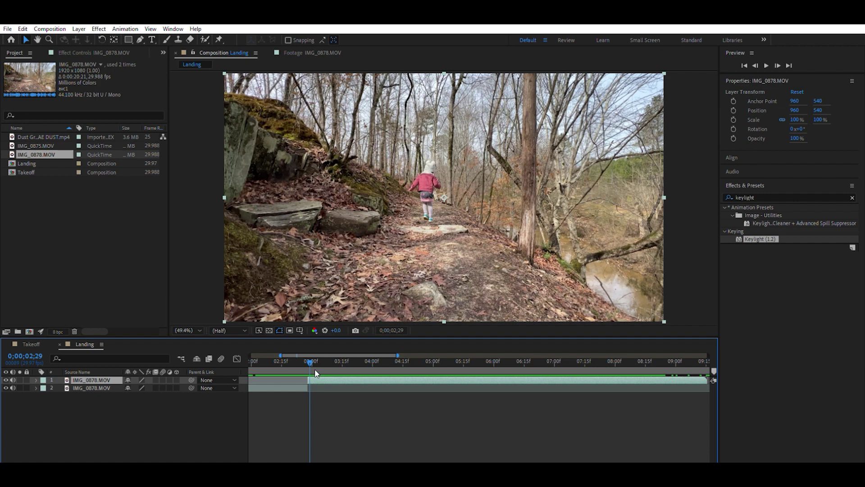
pyautogui.hotkey('ctrl', 'd')
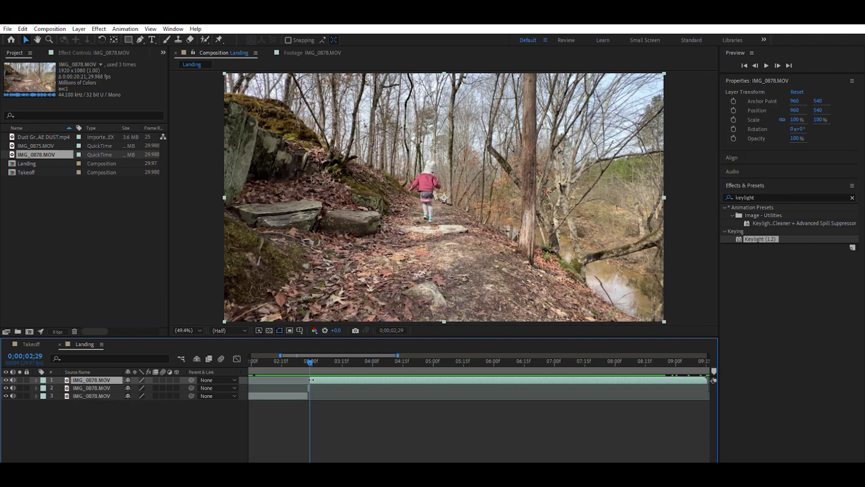
pyautogui.press('=')
pyautogui.press('=')
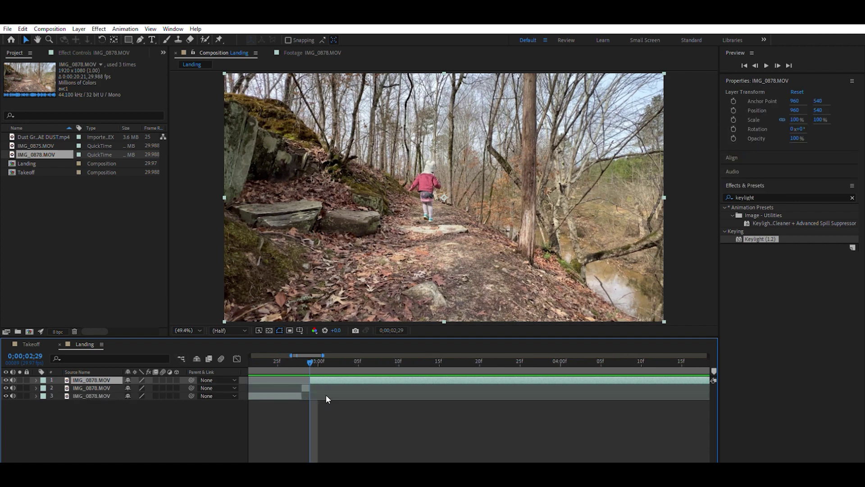
# Enable time remapping on the girl's single-frame layer, place its keyframe at 0;00;02;28, and extend the frozen frame to 0;00;03;01.
pyautogui.hotkey('ctrl', 'Down')
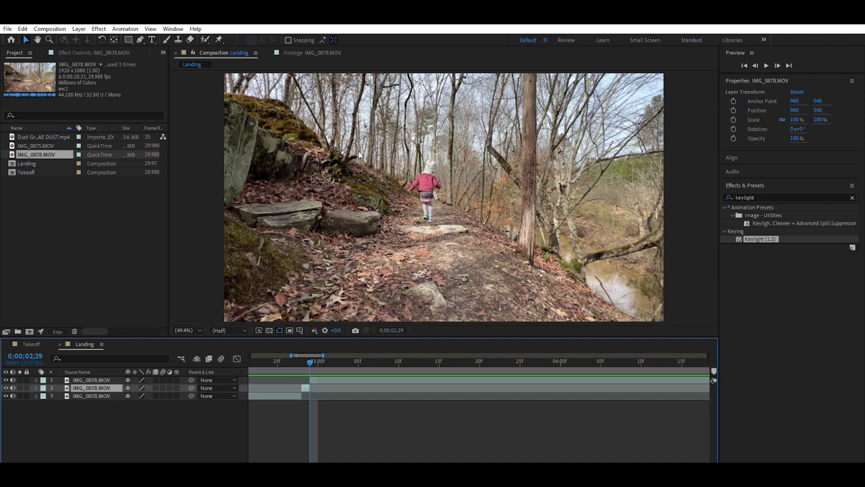
pyautogui.hotkey('ctrl', 'alt', 't')
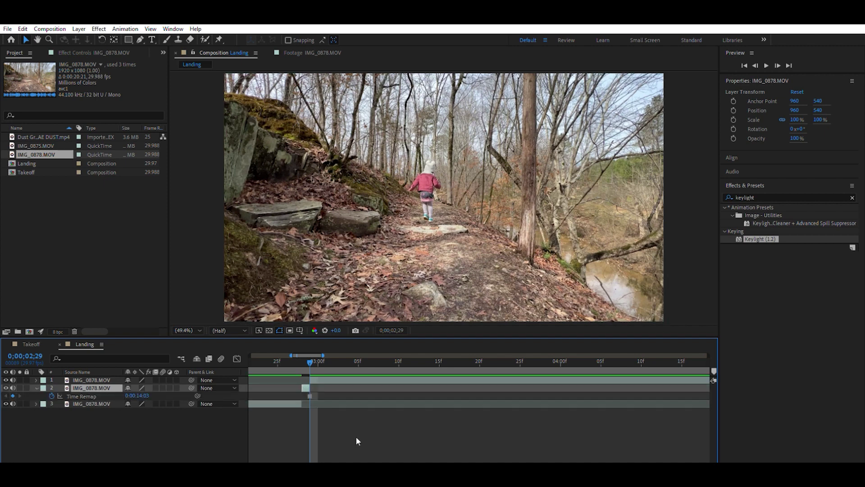
pyautogui.moveTo(310, 387); pyautogui.dragTo(302, 387)
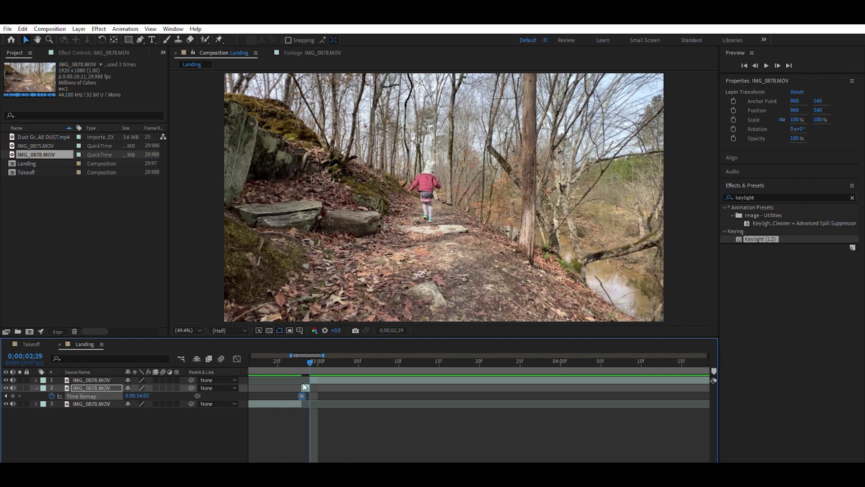
pyautogui.moveTo(311, 381); pyautogui.dragTo(324, 382)
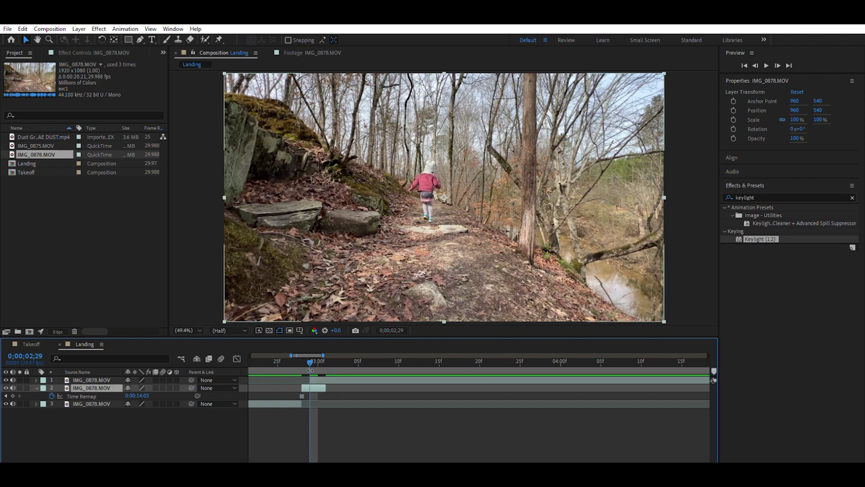
# Extend the end of the empty-path layer to 0;00;03;01 so it lies beneath the whole frozen frame.
pyautogui.moveTo(302, 402)
pyautogui.mouseDown()
pyautogui.moveTo(326, 403)
pyautogui.moveTo(304, 400)
pyautogui.mouseUp()
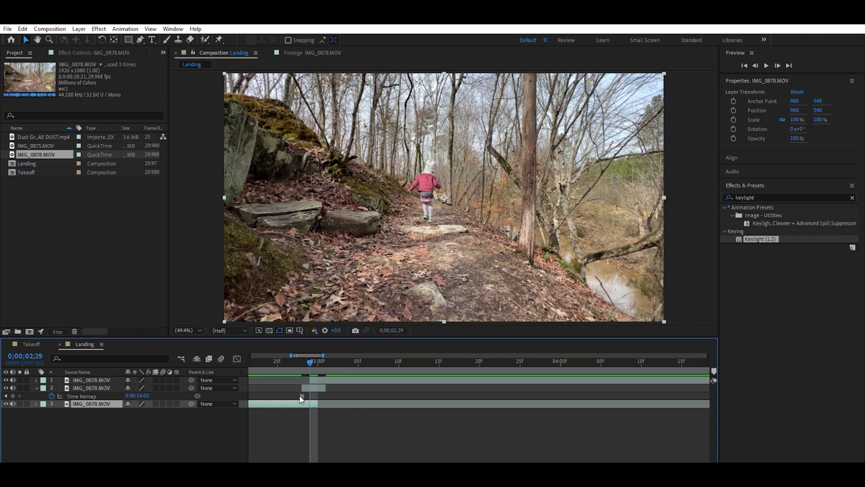
pyautogui.hotkey('ctrl', 'z')
pyautogui.scroll(-5, 287, 406)
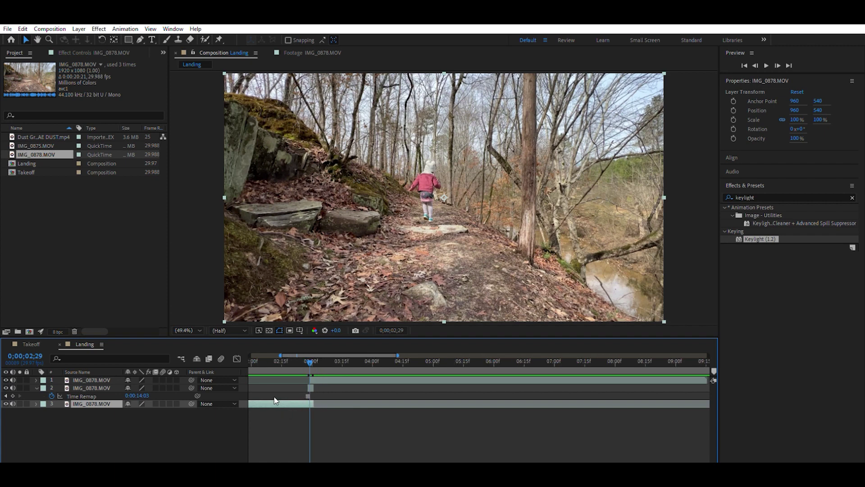
pyautogui.click(250, 359)
pyautogui.click(250, 359)
pyautogui.scroll(-3, 258, 382)
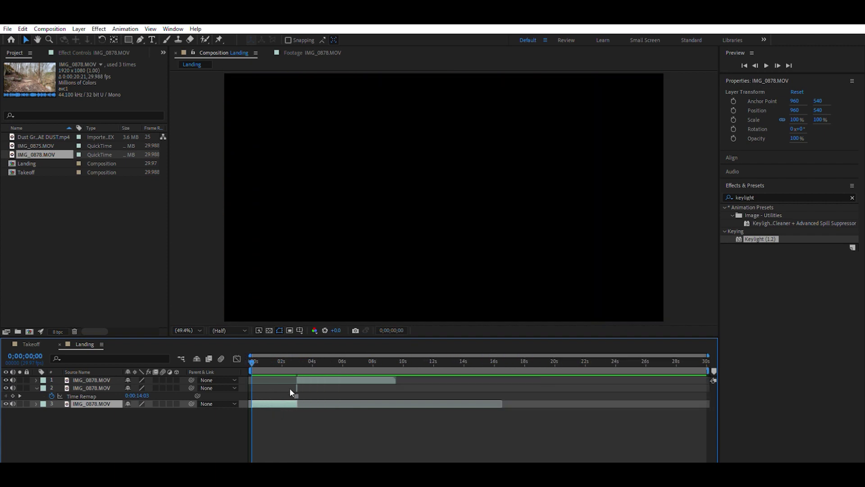
# Start the girl's walking segment at 0;00;03;01, where the frozen frame ends, and return the current time to 0;00;02;28.
pyautogui.moveTo(289, 356); pyautogui.dragTo(296, 355)
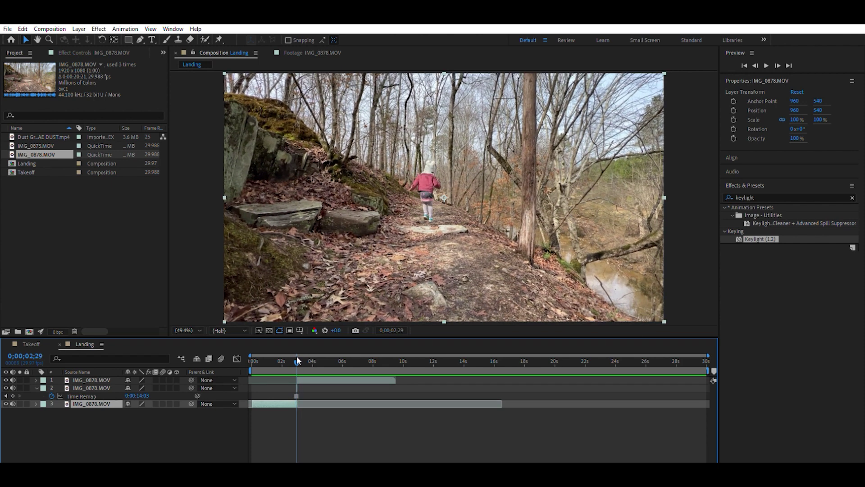
pyautogui.scroll(3, 302, 396)
pyautogui.scroll(4, 302, 396)
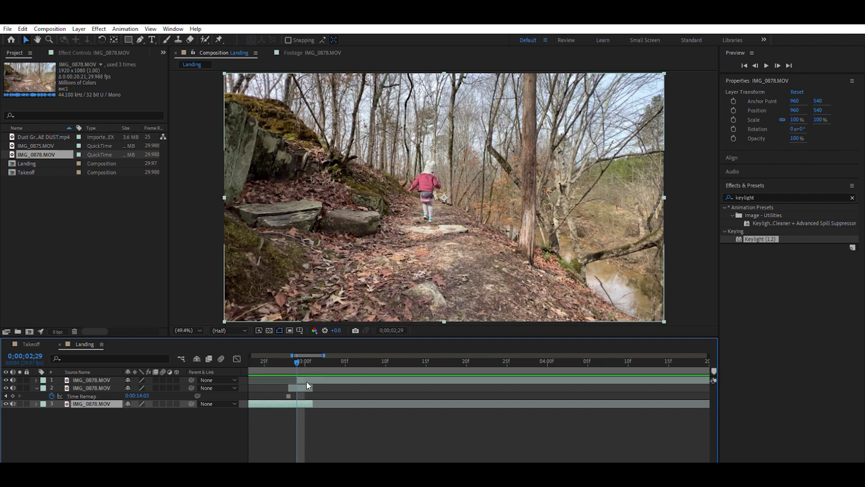
pyautogui.click(289, 354)
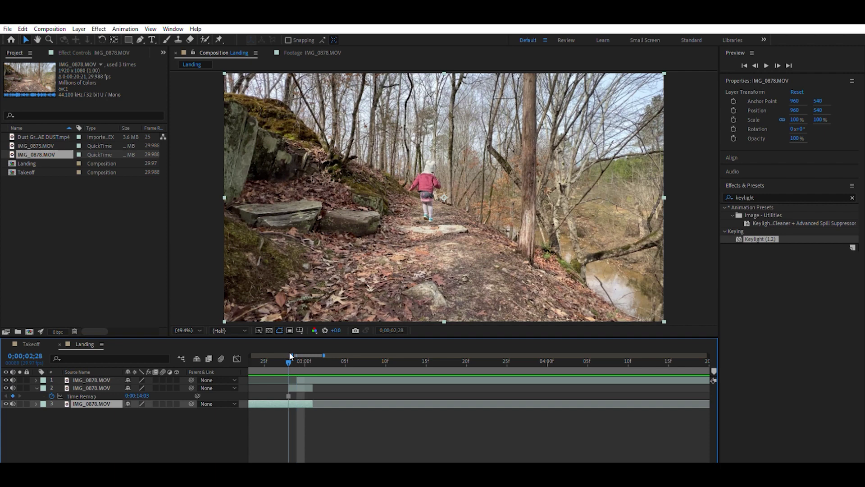
pyautogui.moveTo(290, 355)
pyautogui.mouseDown()
pyautogui.moveTo(313, 359)
pyautogui.moveTo(319, 372)
pyautogui.moveTo(286, 352)
pyautogui.moveTo(312, 356)
pyautogui.moveTo(316, 362)
pyautogui.moveTo(291, 361)
pyautogui.mouseUp()
pyautogui.click(297, 355)
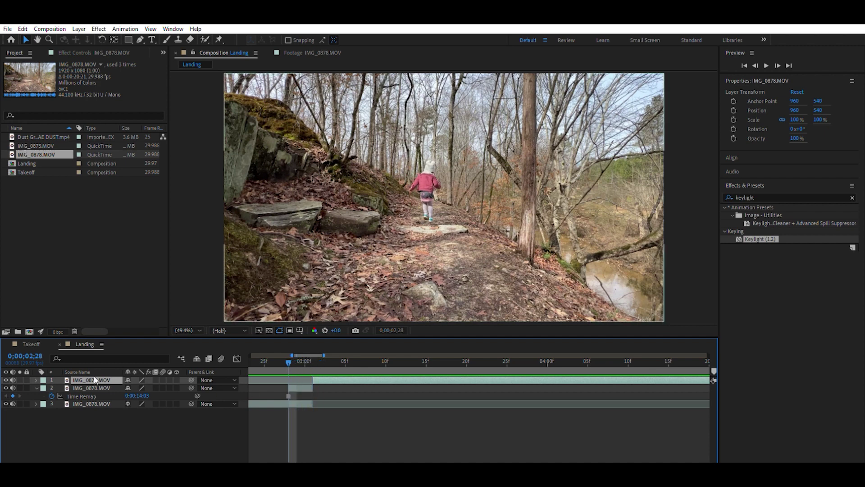
# Rename the empty-path layer Background and the frozen-frame layer Jumping Frame.
pyautogui.hotkey('ctrl', 'Down')
pyautogui.hotkey('ctrl', 'Down')
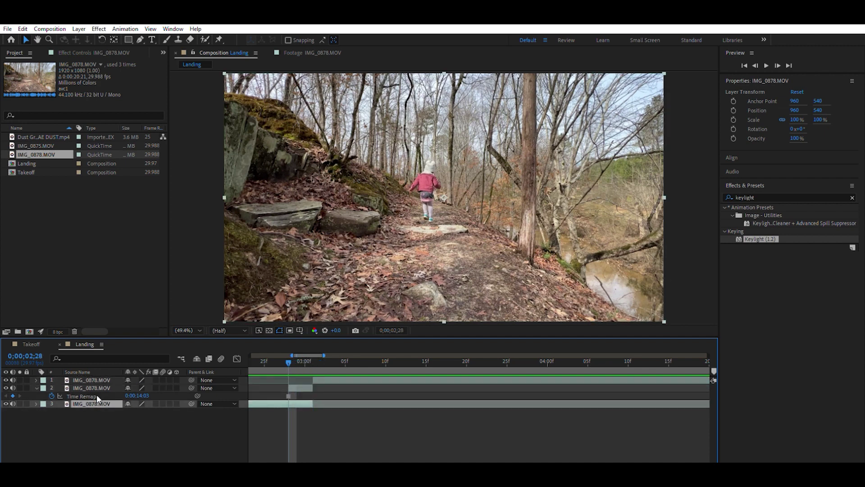
pyautogui.write('Background')
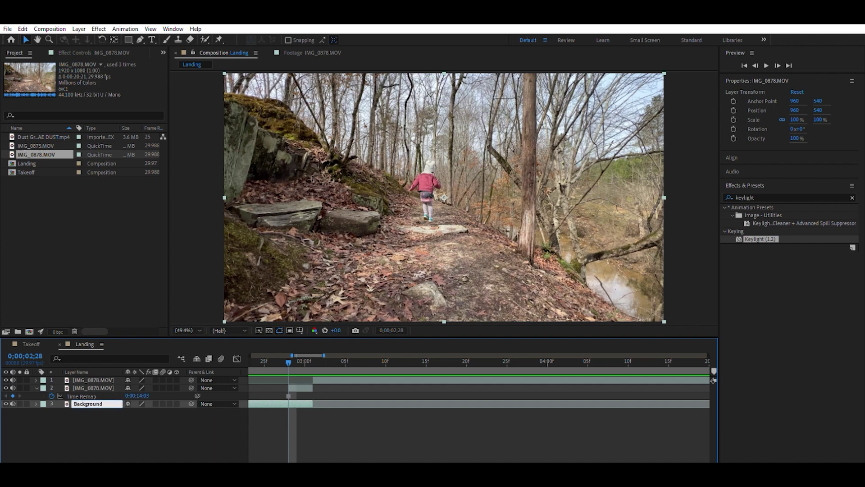
pyautogui.press('Return')
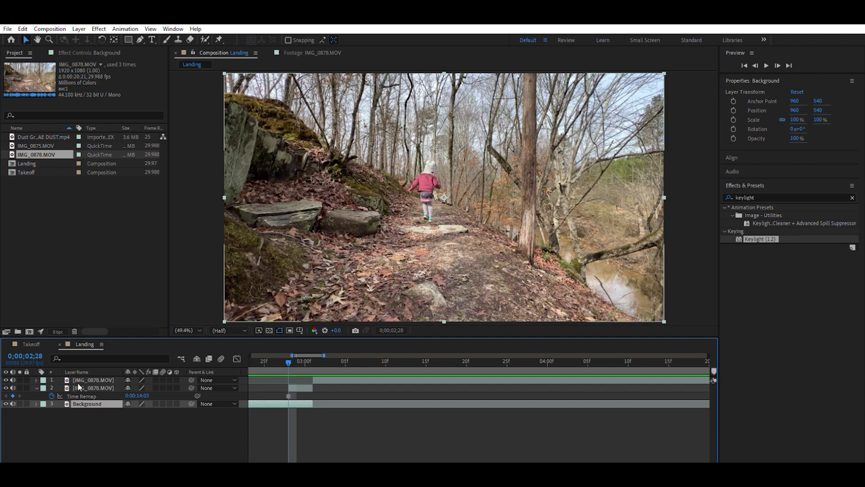
pyautogui.click(78, 385)
pyautogui.press('Return')
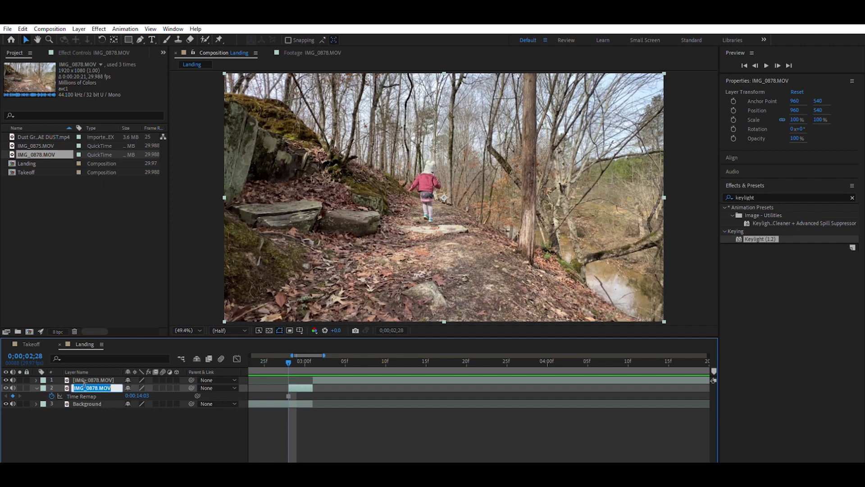
pyautogui.write('Jumping Frame')
pyautogui.press('Return')
# Rename the girl's walking segment with her first name followed by Walking.
pyautogui.click(82, 380)
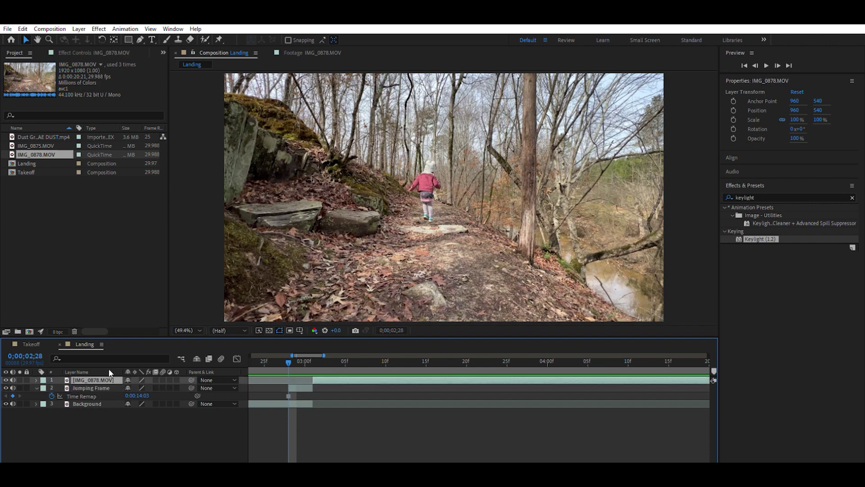
pyautogui.press('Return')
pyautogui.write('Hallie Walking')
pyautogui.press('Return')
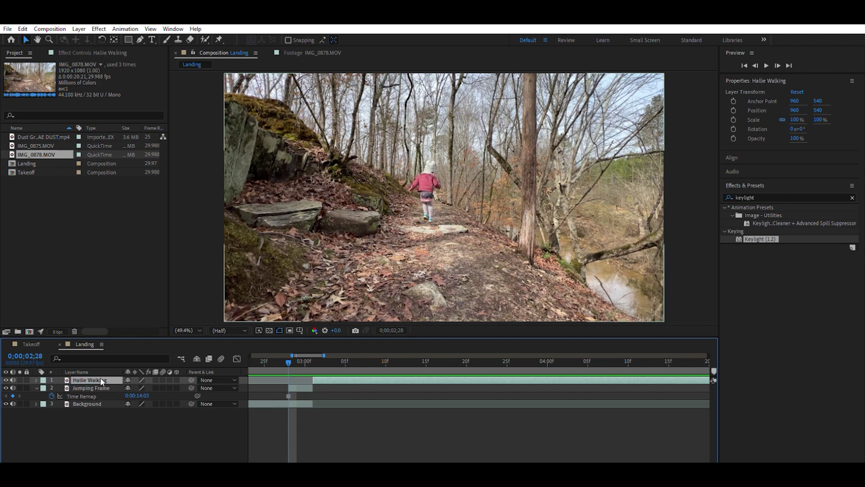
# Put Jumping Frame above the other layers and mask around the girl with the Pen tool, checking the cutout by toggling layer visibility.
pyautogui.moveTo(100, 386); pyautogui.dragTo(101, 370)
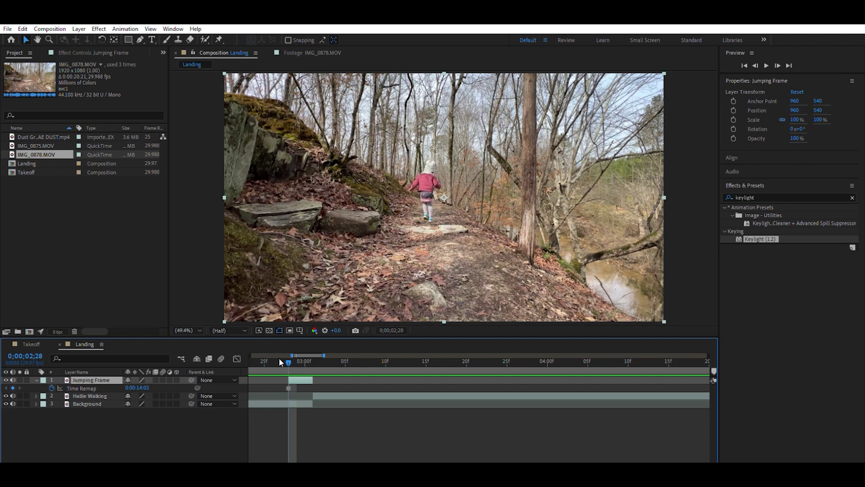
pyautogui.click(140, 40)
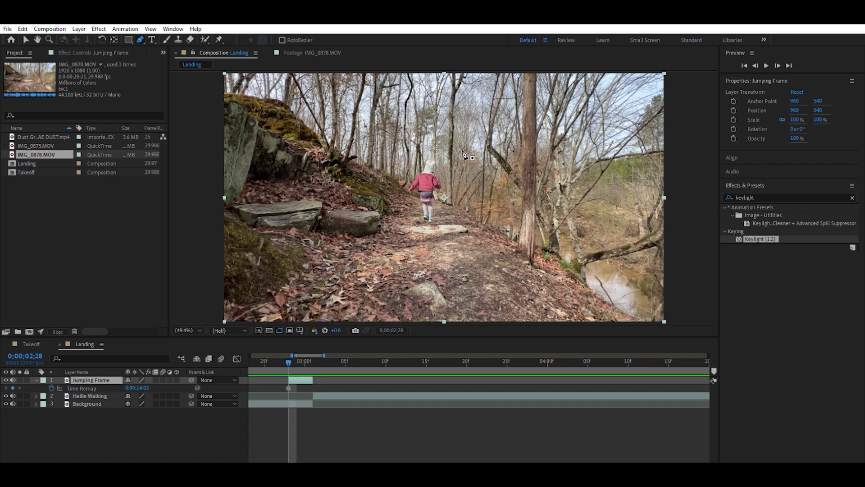
pyautogui.click(426, 163)
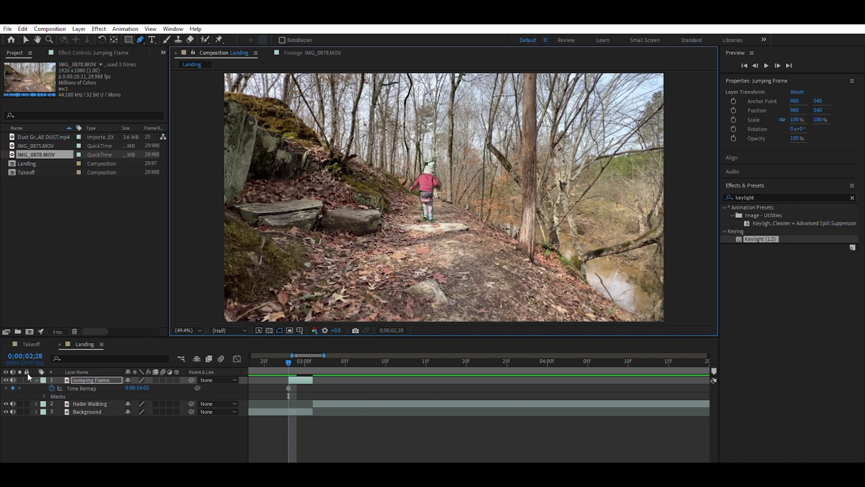
pyautogui.click(6, 380)
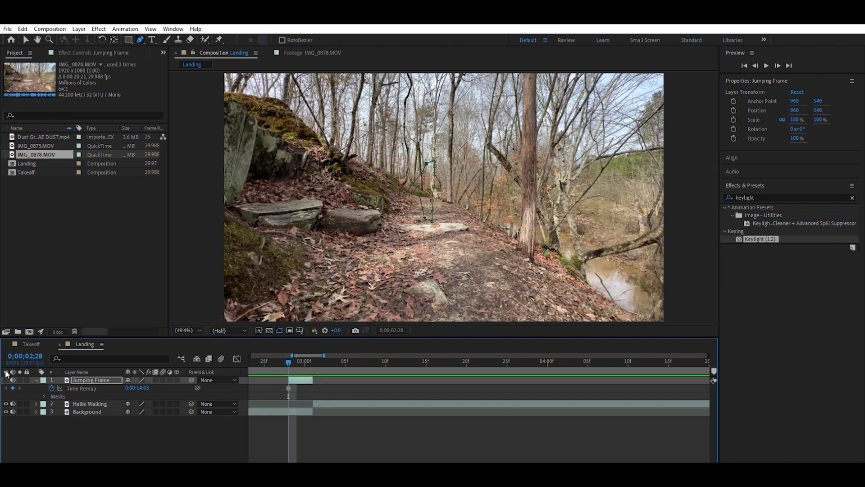
pyautogui.click(5, 380)
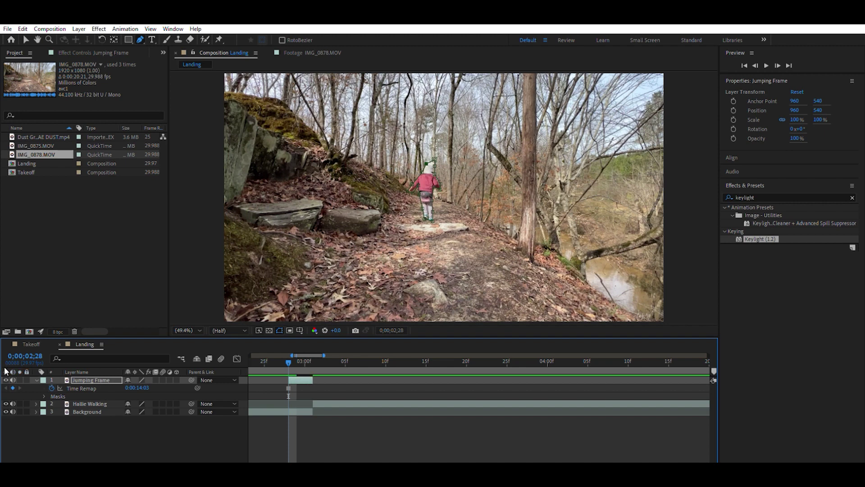
pyautogui.click(5, 380)
pyautogui.click(6, 379)
# Raise the Jumping Frame layer out of frame to position 960, -138 and set a position keyframe at 0;00;02;28.
pyautogui.click(79, 376)
pyautogui.press('p')
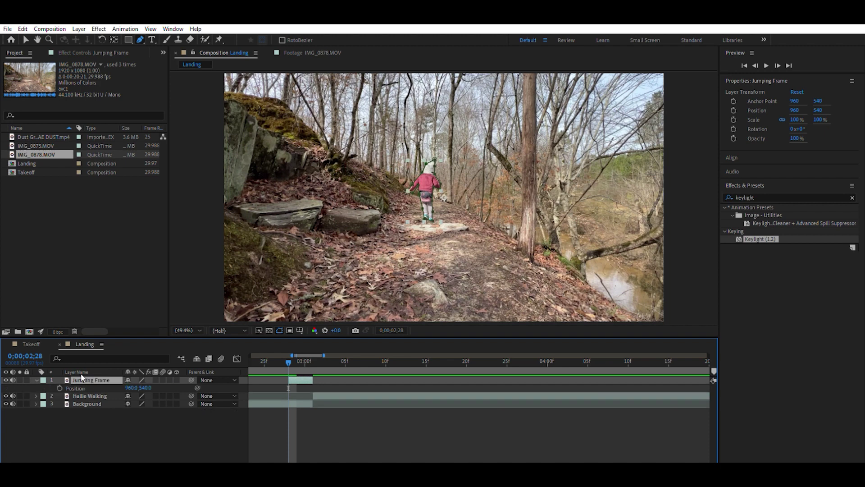
pyautogui.moveTo(145, 388); pyautogui.dragTo(59, 388)
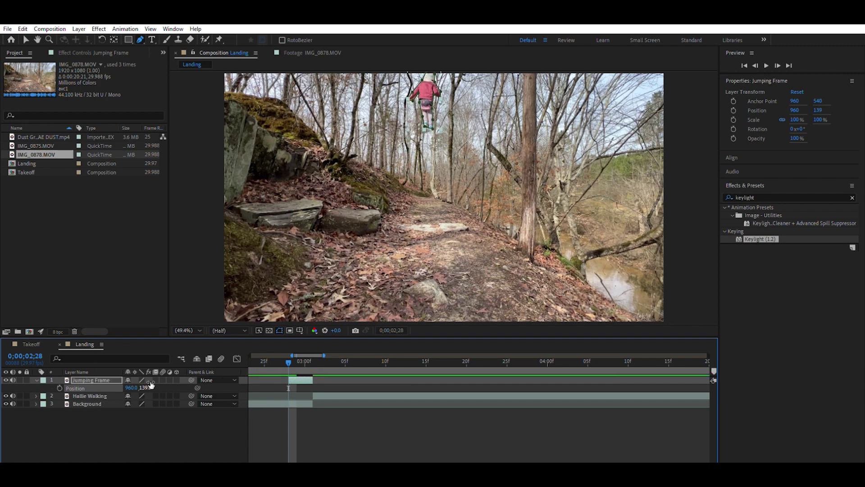
pyautogui.moveTo(145, 387); pyautogui.dragTo(38, 372)
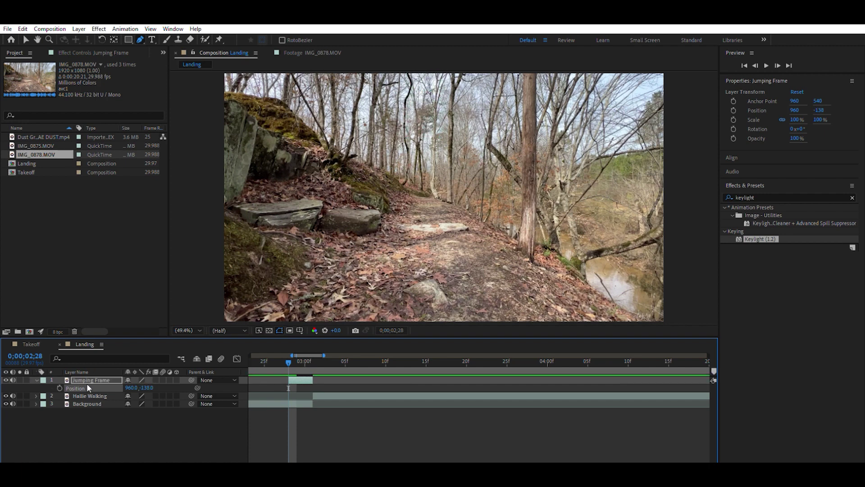
pyautogui.click(60, 386)
# Add a second Jumping Frame position keyframe at 0;00;03;00 with the value 960, 557 to bring the girl down onto the path.
pyautogui.moveTo(290, 356); pyautogui.dragTo(311, 358)
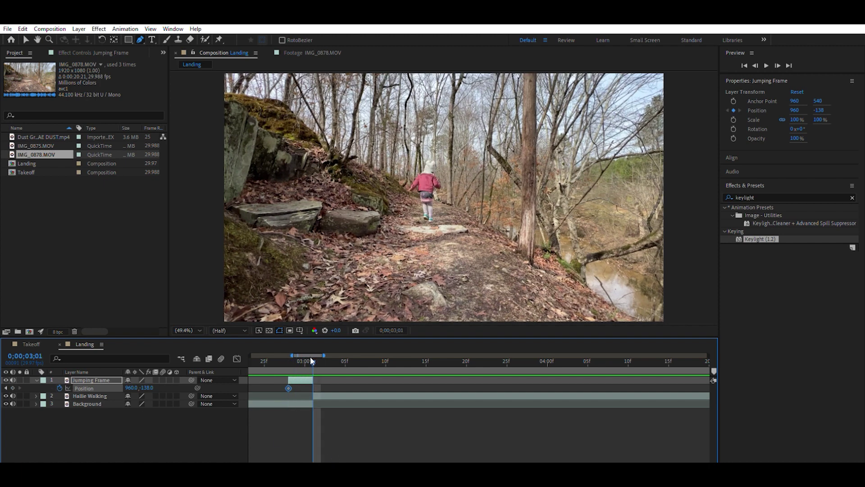
pyautogui.moveTo(147, 388); pyautogui.dragTo(86, 384)
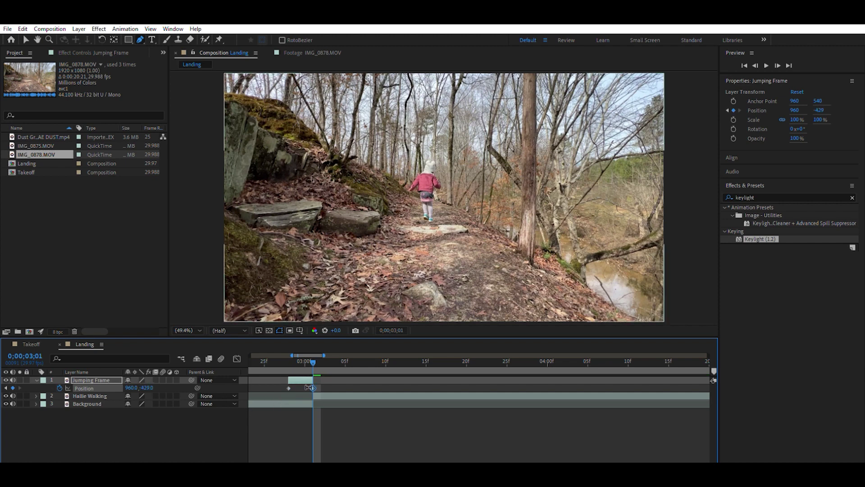
pyautogui.press('pageup')
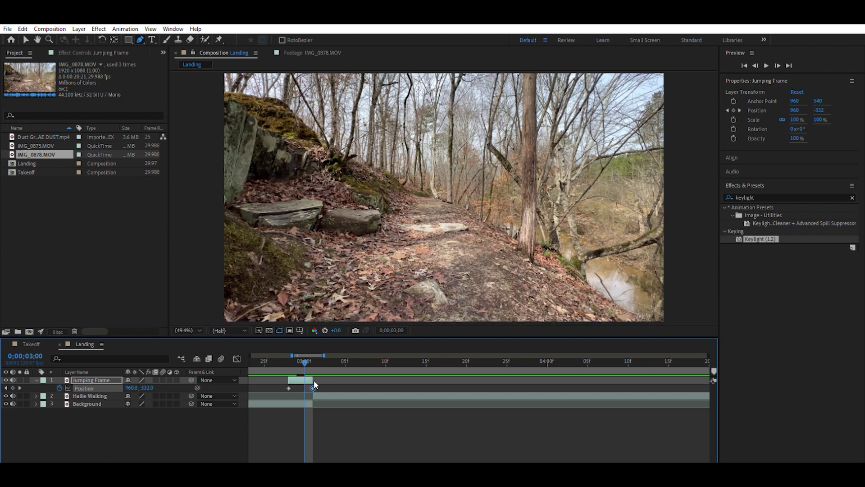
pyautogui.moveTo(151, 388); pyautogui.dragTo(118, 379)
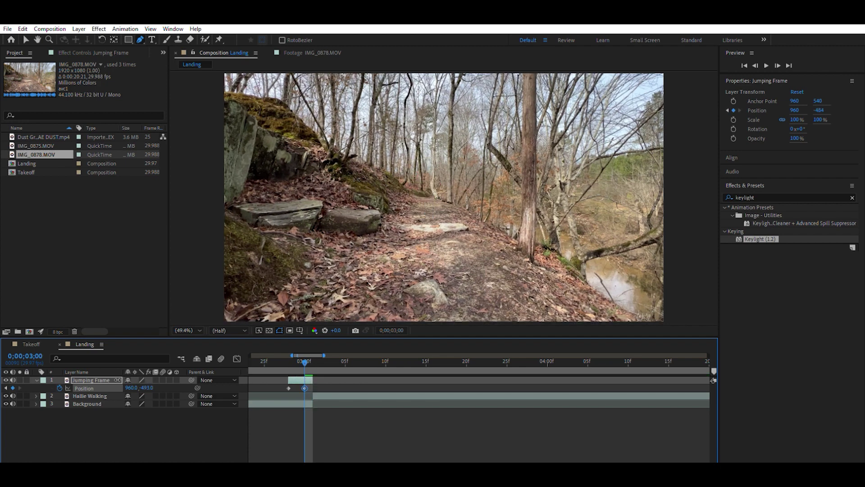
pyautogui.moveTo(47, 383); pyautogui.dragTo(171, 385)
pyautogui.click(148, 388)
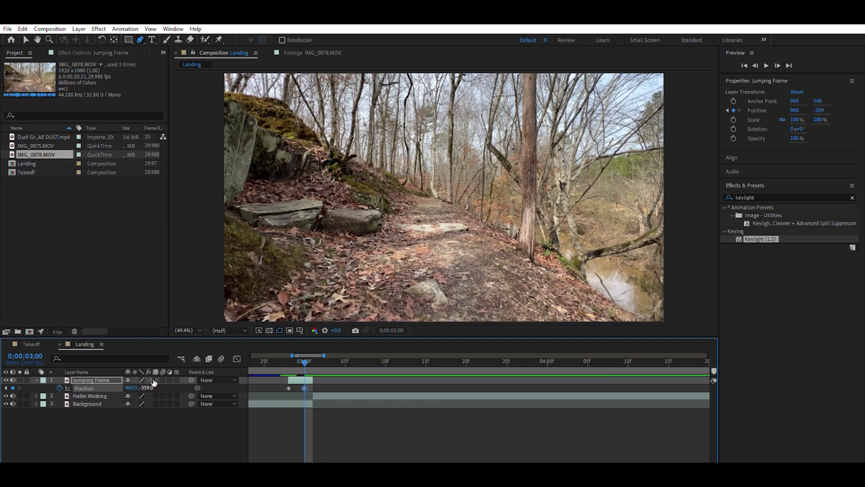
pyautogui.write('520')
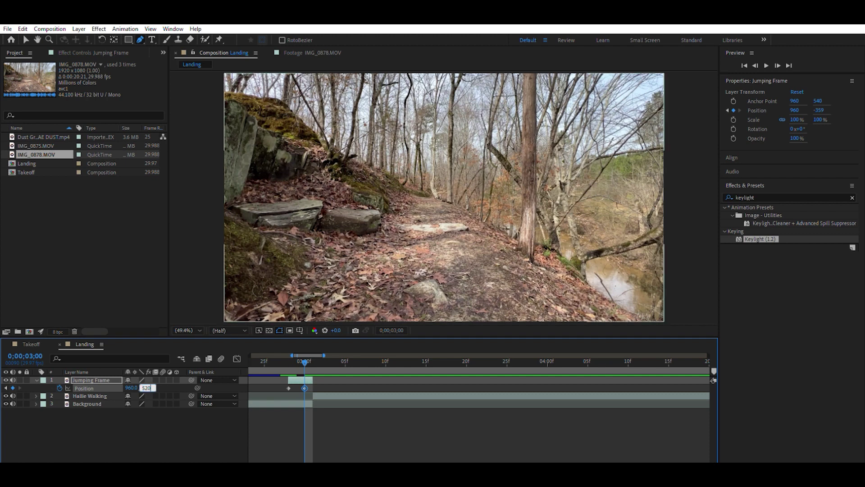
pyautogui.press('Return')
pyautogui.moveTo(145, 383); pyautogui.dragTo(162, 383)
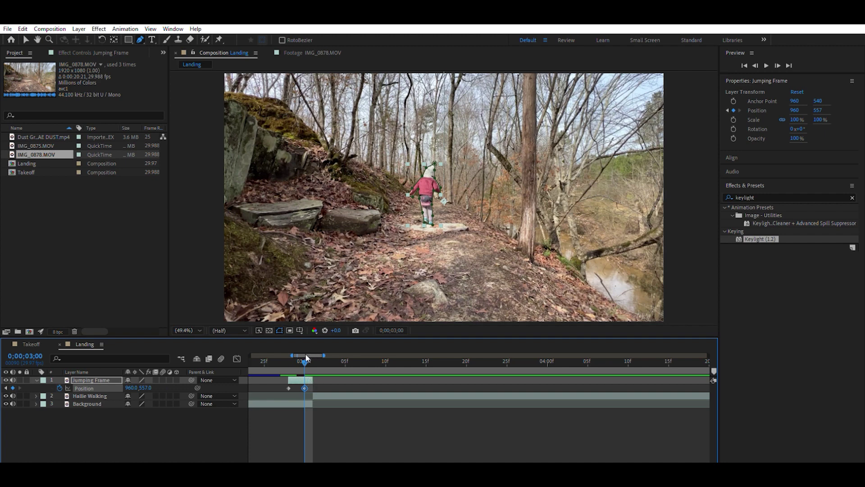
# Extend the Jumping Frame layer by one frame past 0;00;03;01 and lower its opacity to 53% to overlay the walking footage.
pyautogui.moveTo(305, 358); pyautogui.dragTo(311, 360)
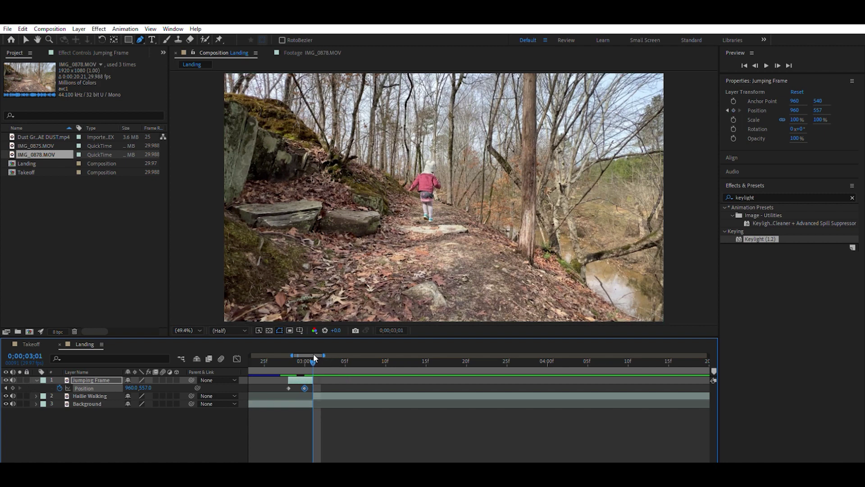
pyautogui.moveTo(314, 359)
pyautogui.mouseDown()
pyautogui.moveTo(291, 360)
pyautogui.moveTo(313, 363)
pyautogui.mouseUp()
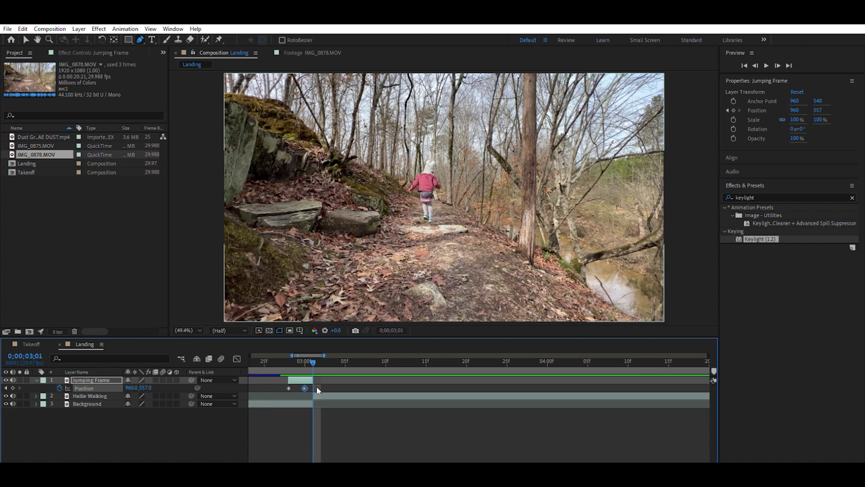
pyautogui.click(90, 396)
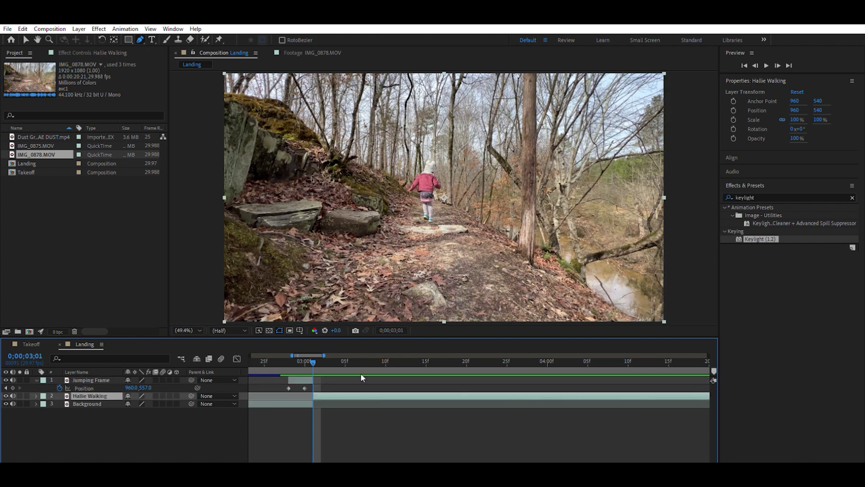
pyautogui.click(312, 379)
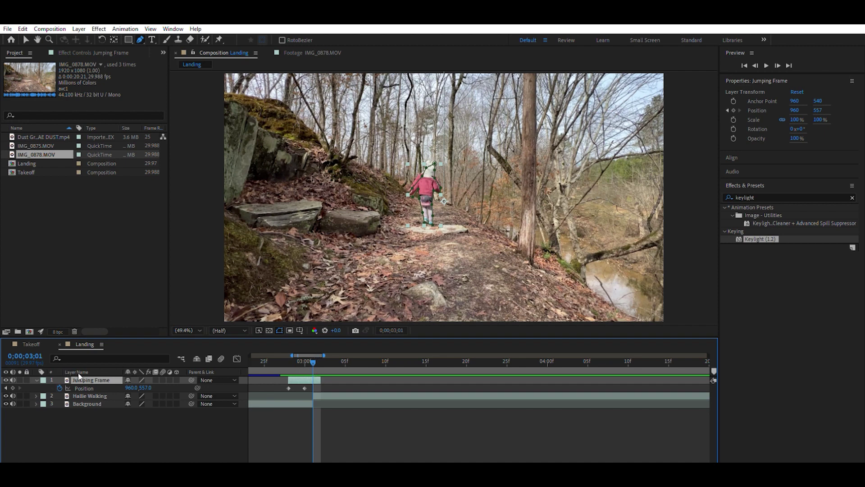
pyautogui.press('t')
pyautogui.moveTo(131, 387); pyautogui.dragTo(90, 372)
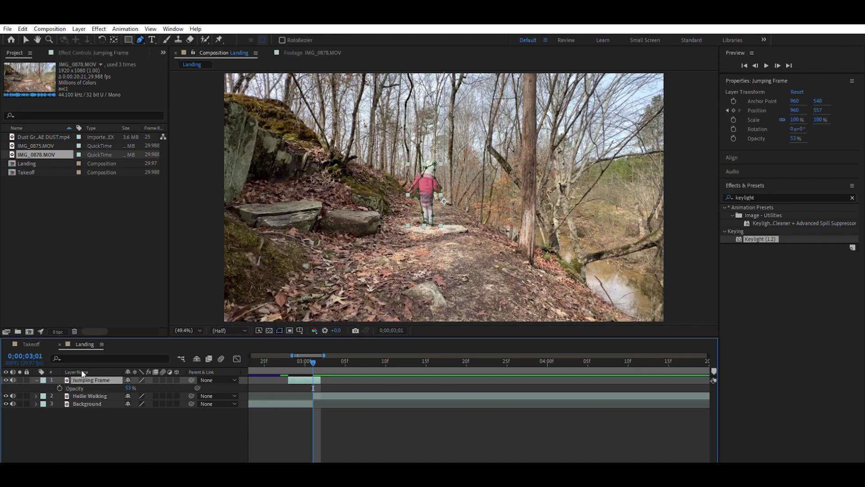
# Set the landing position keyframe to 960, 541 at 0;00;03;01, remove the one at 0;00;03;00, and preview the landing.
pyautogui.press('p')
pyautogui.moveTo(145, 388); pyautogui.dragTo(140, 380)
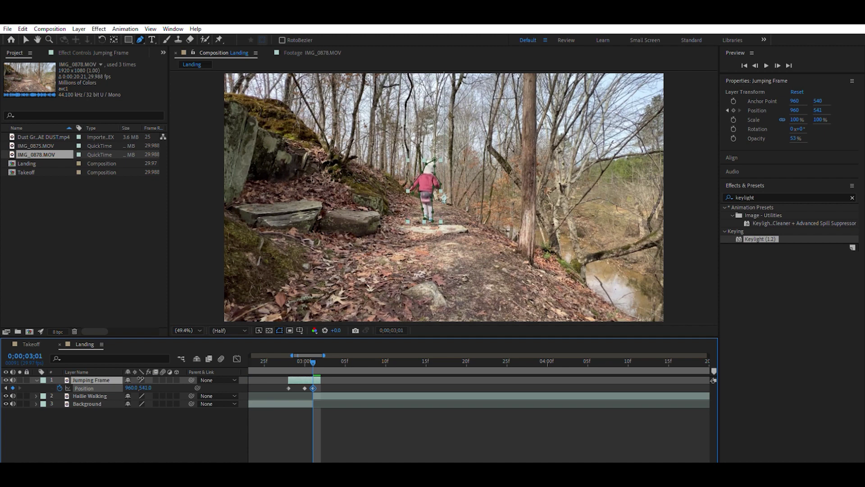
pyautogui.click(305, 381)
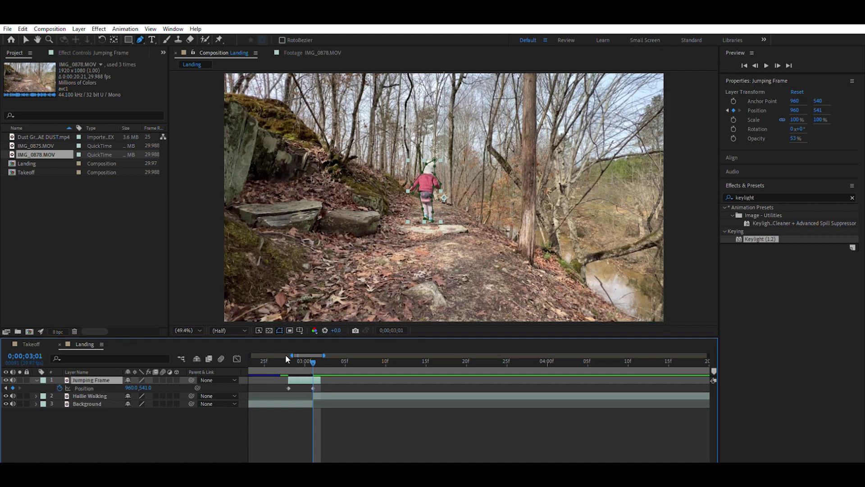
pyautogui.click(286, 359)
pyautogui.press('space')
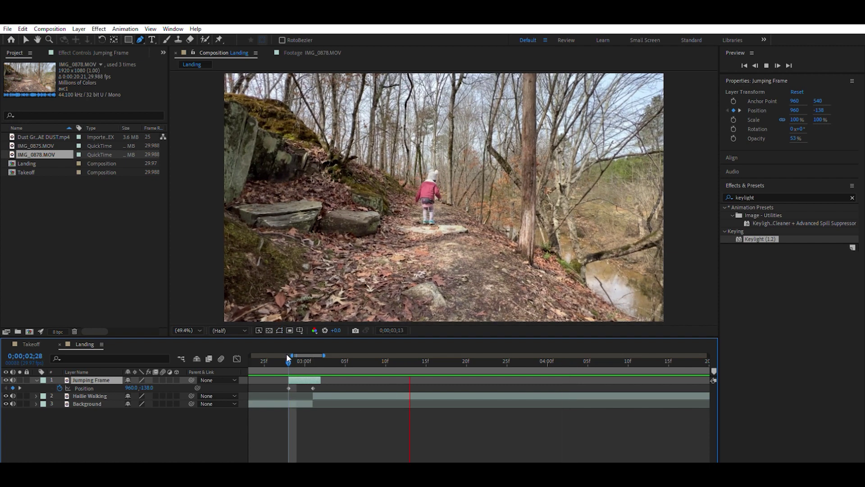
pyautogui.press('space')
pyautogui.hotkey('ctrl', 'z')
pyautogui.hotkey('ctrl', 'shift', 'a')
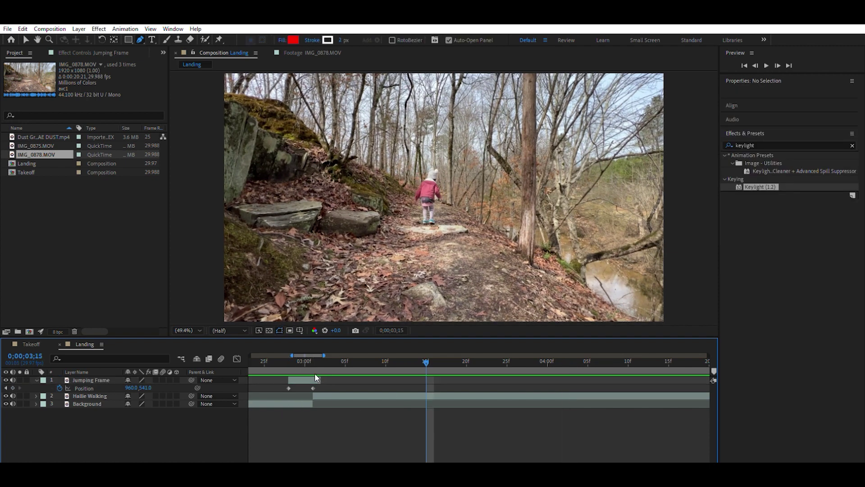
# Lengthen Jumping Frame with its landing keyframe at 0;00;03;03, and retime the cut between the Background and walking layers to match.
pyautogui.moveTo(311, 380); pyautogui.dragTo(336, 375)
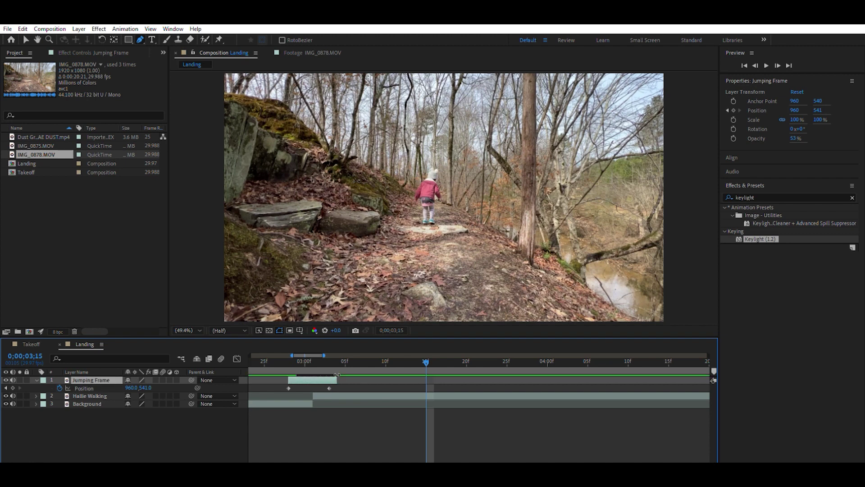
pyautogui.click(318, 393)
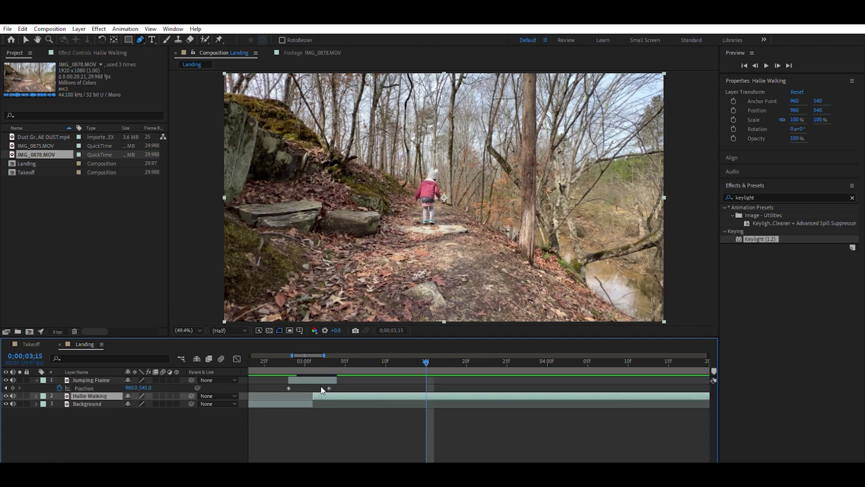
pyautogui.moveTo(318, 391); pyautogui.dragTo(337, 392)
pyautogui.click(316, 360)
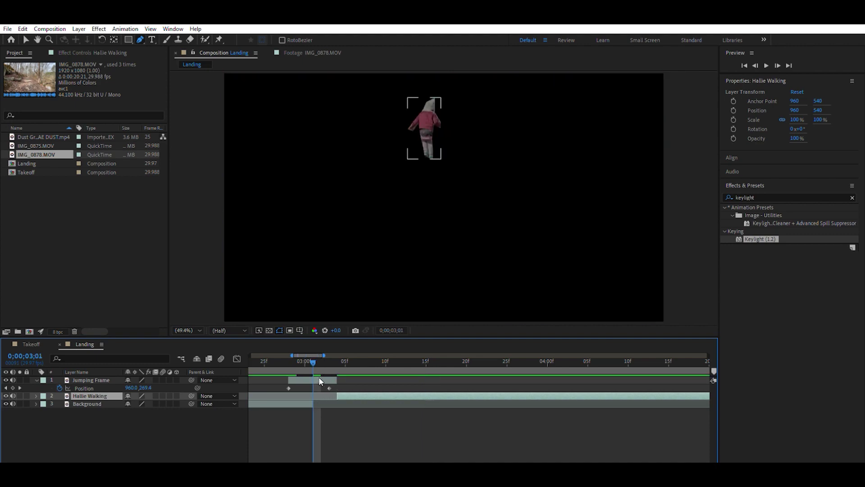
pyautogui.hotkey('ctrl', 'z')
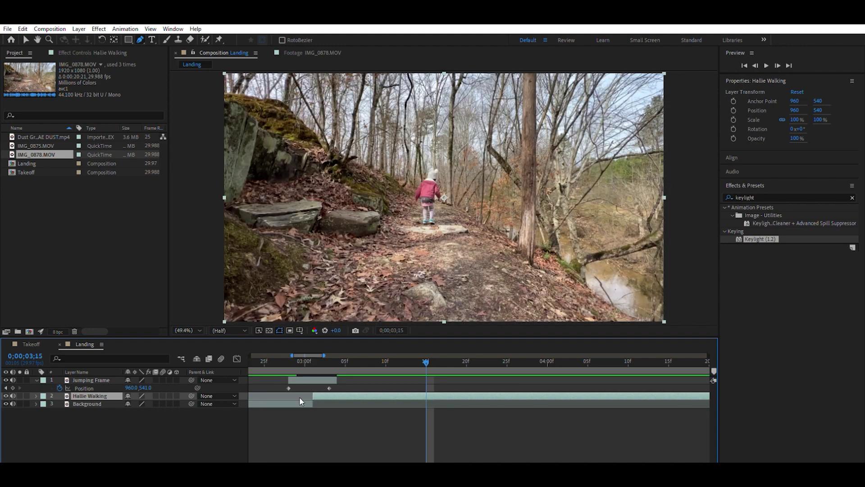
pyautogui.moveTo(314, 395); pyautogui.dragTo(343, 389)
pyautogui.click(286, 355)
pyautogui.press('space')
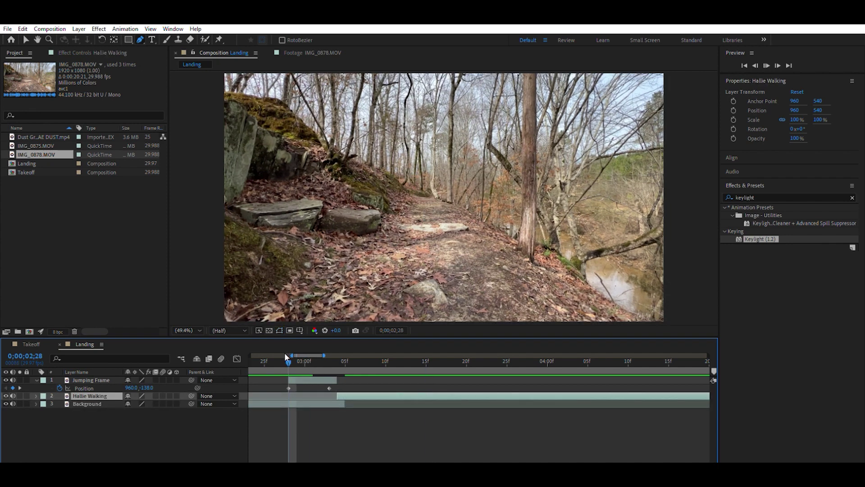
# Shorten Jumping Frame by one frame to end at 0;00;03;03 and start the walking layer at that point.
pyautogui.moveTo(278, 356); pyautogui.dragTo(330, 358)
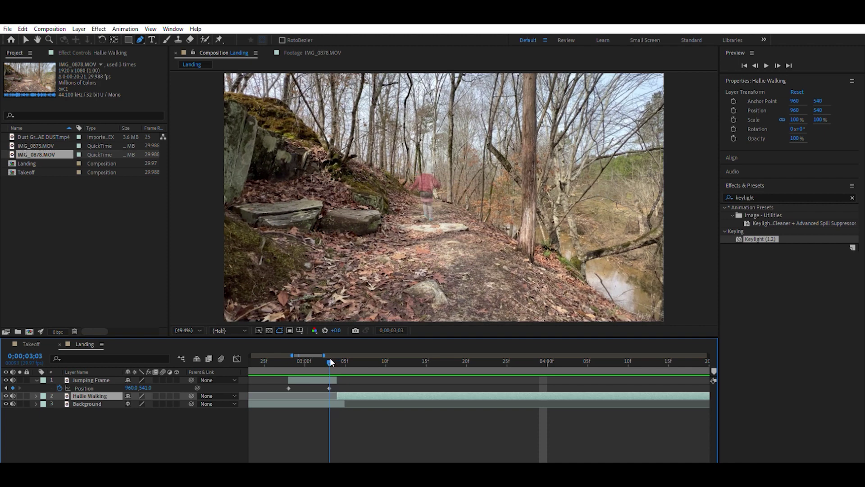
pyautogui.click(329, 379)
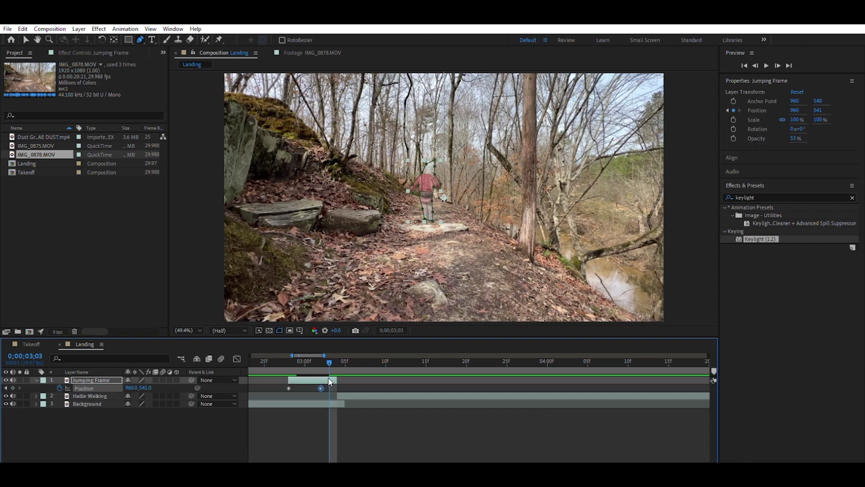
pyautogui.hotkey('alt', ']')
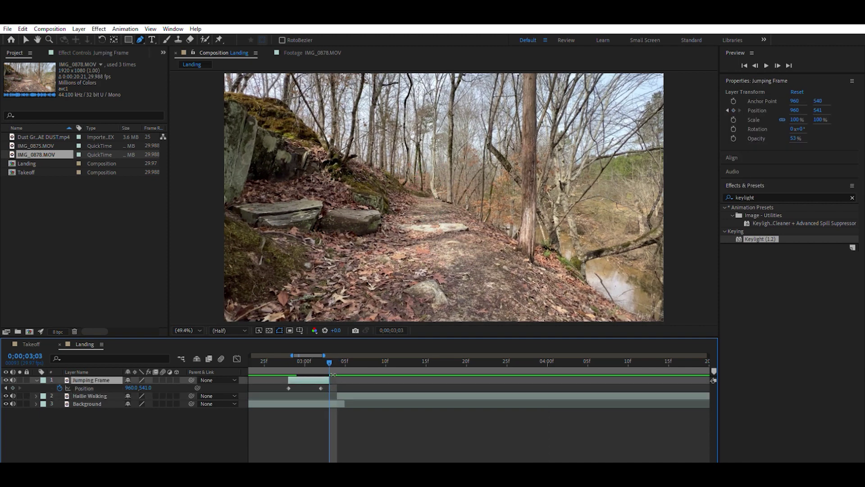
pyautogui.click(348, 396)
pyautogui.moveTo(315, 356)
pyautogui.mouseDown()
pyautogui.moveTo(344, 359)
pyautogui.moveTo(315, 358)
pyautogui.mouseUp()
pyautogui.click(319, 380)
pyautogui.click(321, 358)
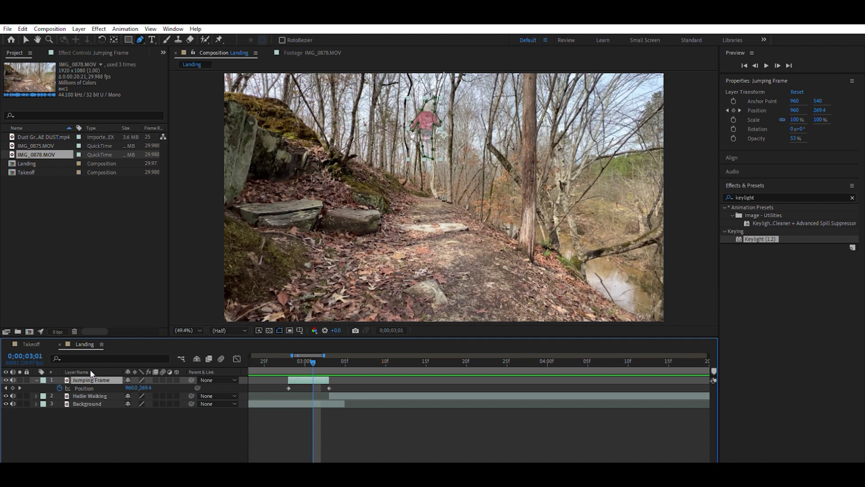
# Restore the Jumping Frame layer's opacity to 100% and preview the girl's landing.
pyautogui.press('t')
pyautogui.moveTo(129, 387); pyautogui.dragTo(314, 386)
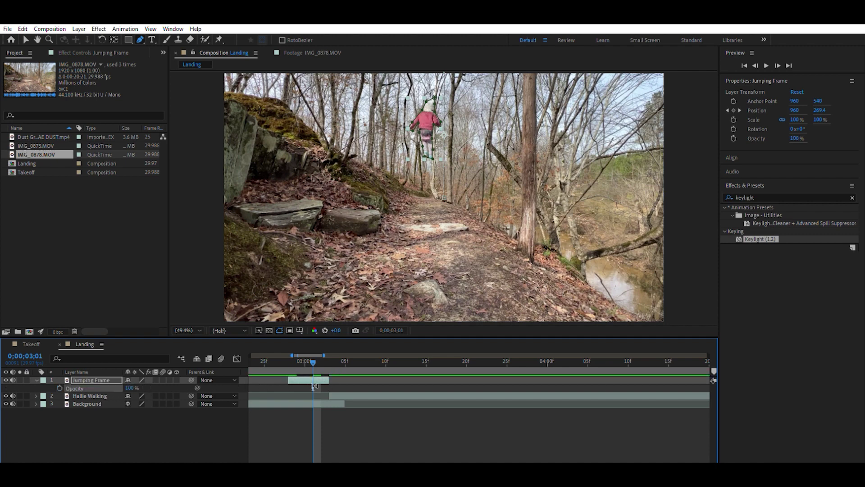
pyautogui.moveTo(289, 357)
pyautogui.mouseDown()
pyautogui.moveTo(346, 361)
pyautogui.moveTo(273, 355)
pyautogui.mouseUp()
pyautogui.press('space')
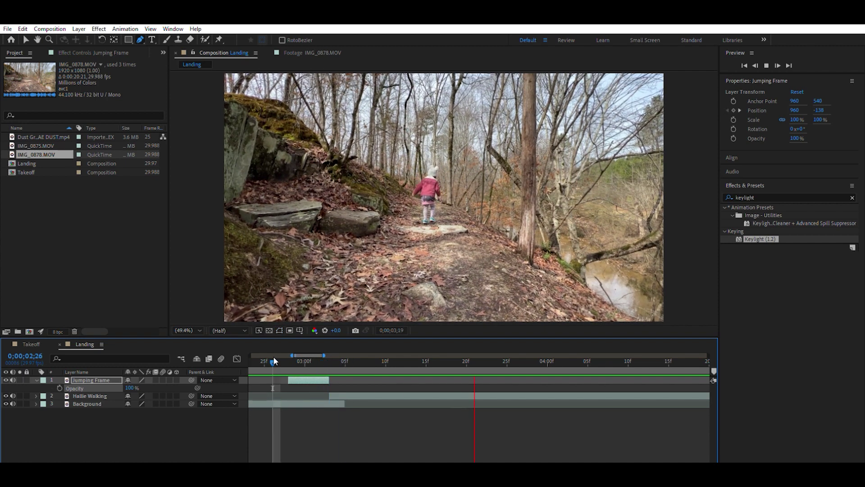
pyautogui.press('space')
pyautogui.press('Return')
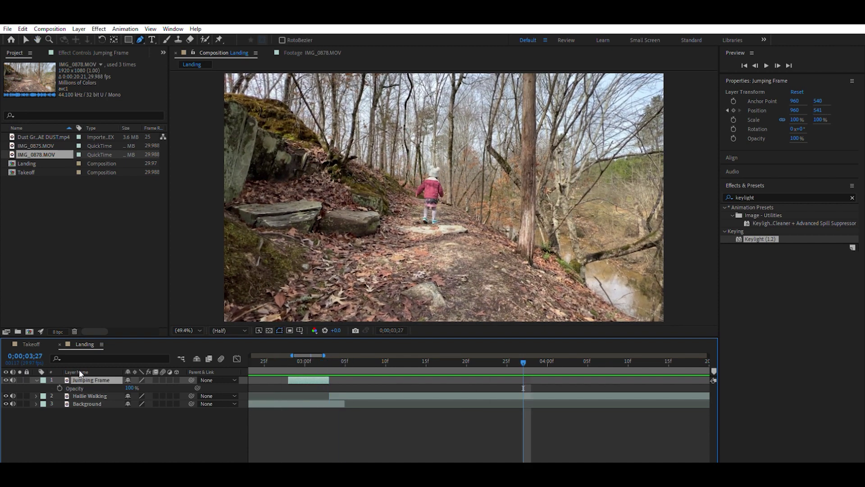
# Apply Easy Ease to both Jumping Frame position keyframes and preview the drop.
pyautogui.press('p')
pyautogui.moveTo(278, 380); pyautogui.dragTo(343, 389)
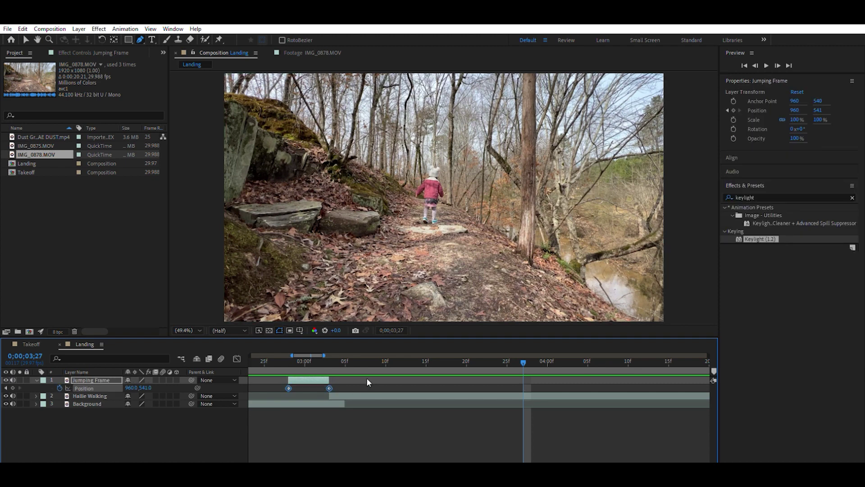
pyautogui.press('F9')
pyautogui.click(283, 355)
pyautogui.press('space')
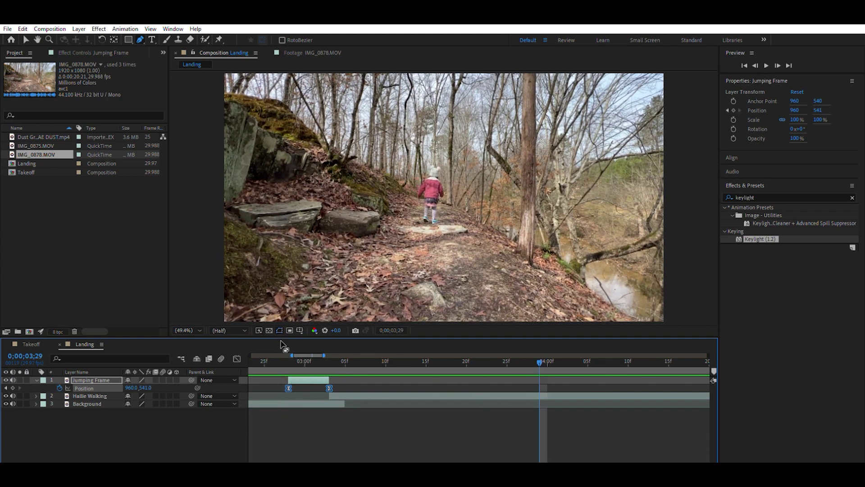
pyautogui.press('space')
# Search the effects for slider and apply Slider Control to the walking layer, with the playhead at 0;00;03;04.
pyautogui.press('-')
pyautogui.press('-')
pyautogui.moveTo(451, 357); pyautogui.dragTo(465, 363)
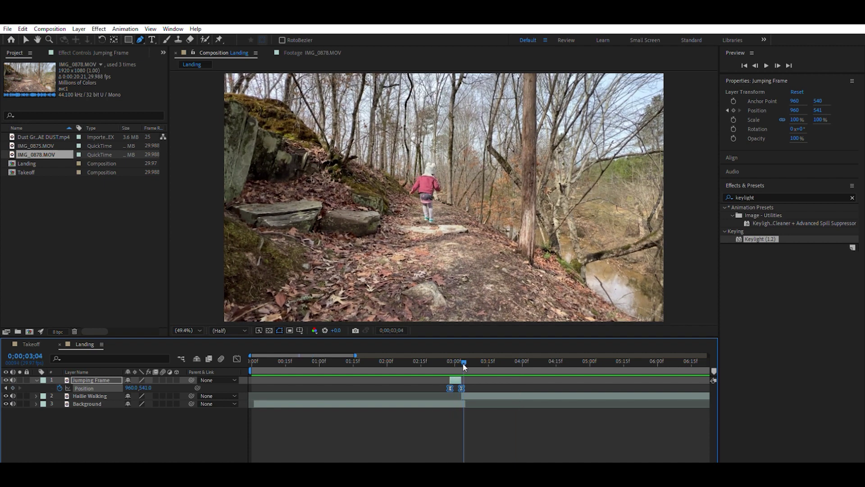
pyautogui.click(467, 393)
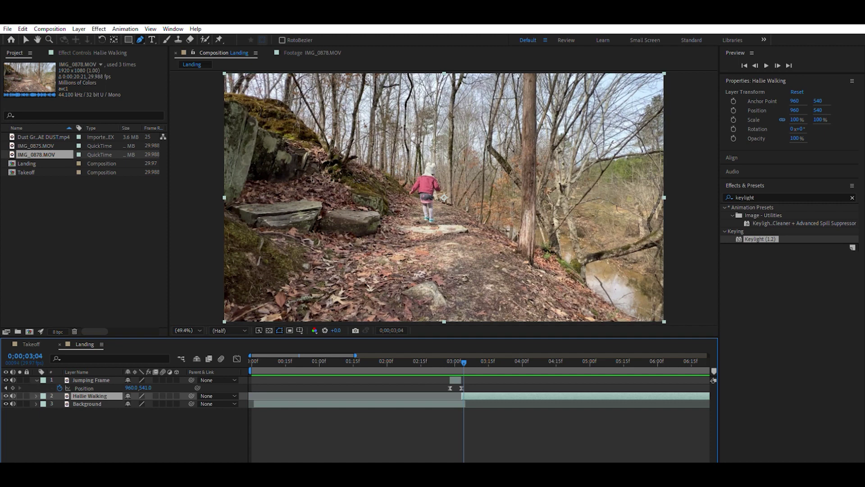
pyautogui.click(749, 197)
pyautogui.doubleClick(749, 197)
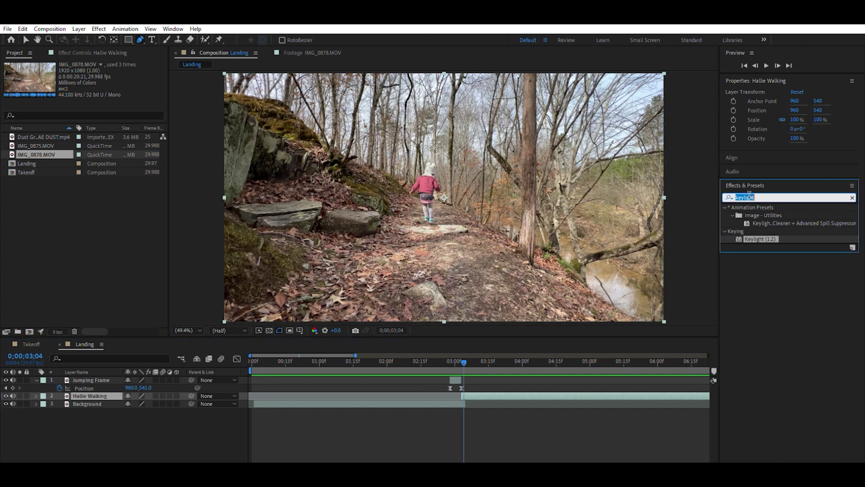
pyautogui.write('slider')
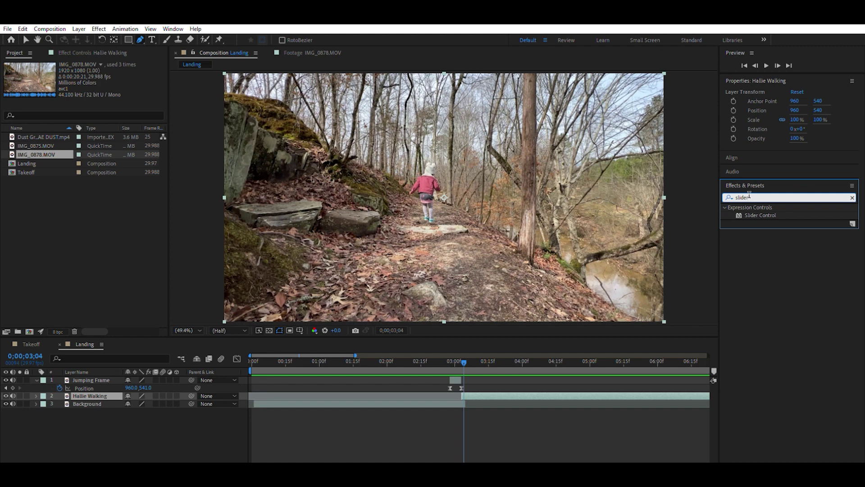
pyautogui.moveTo(766, 215); pyautogui.dragTo(97, 388)
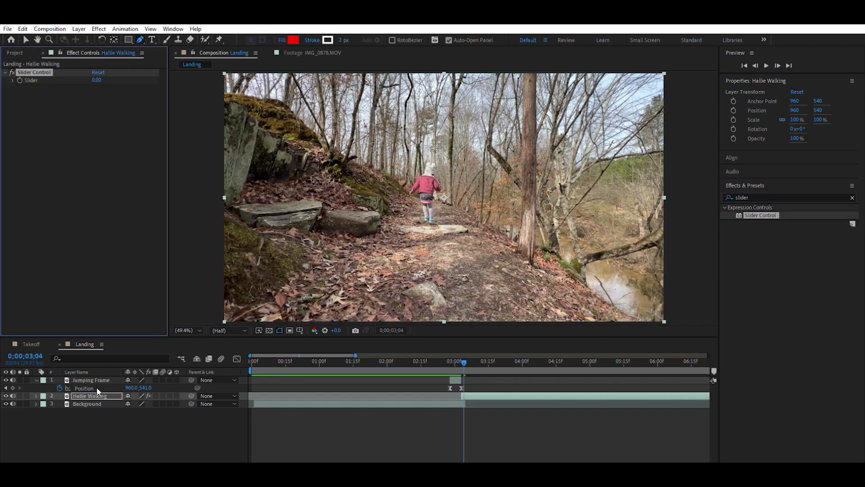
# Reveal the walking layer's Slider Control and transform properties, and enable an expression on its Position.
pyautogui.press('v')
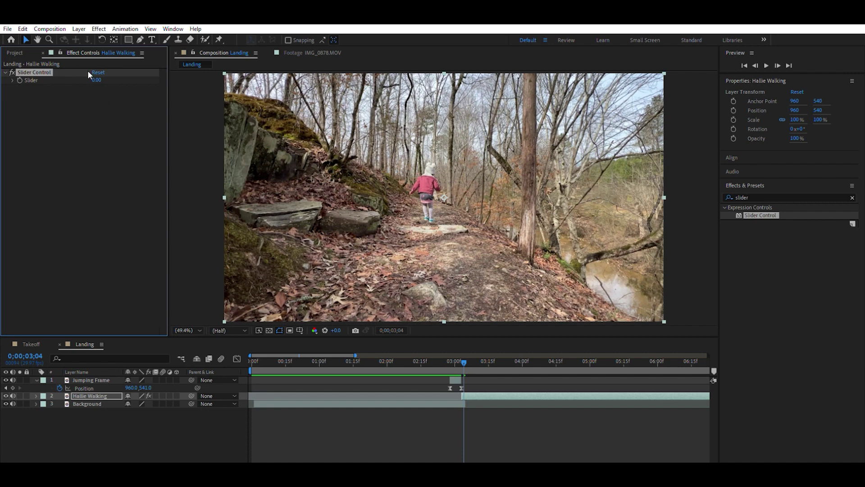
pyautogui.click(36, 396)
pyautogui.click(43, 405)
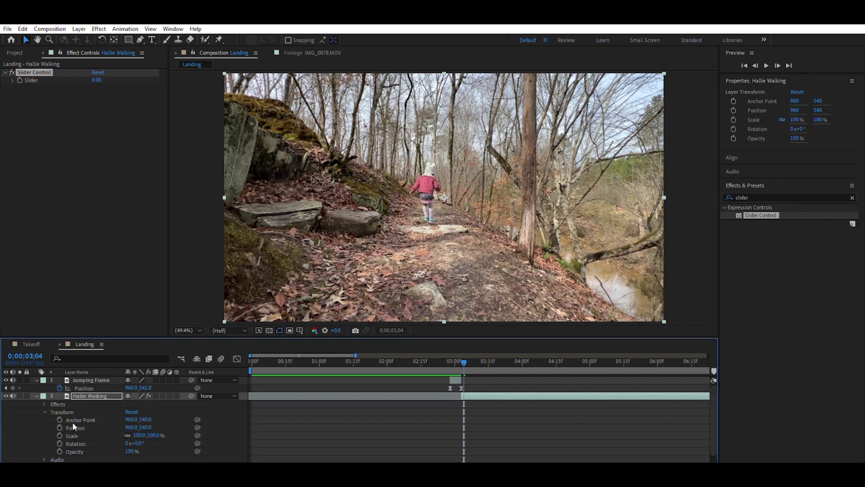
pyautogui.click(44, 404)
pyautogui.click(52, 411)
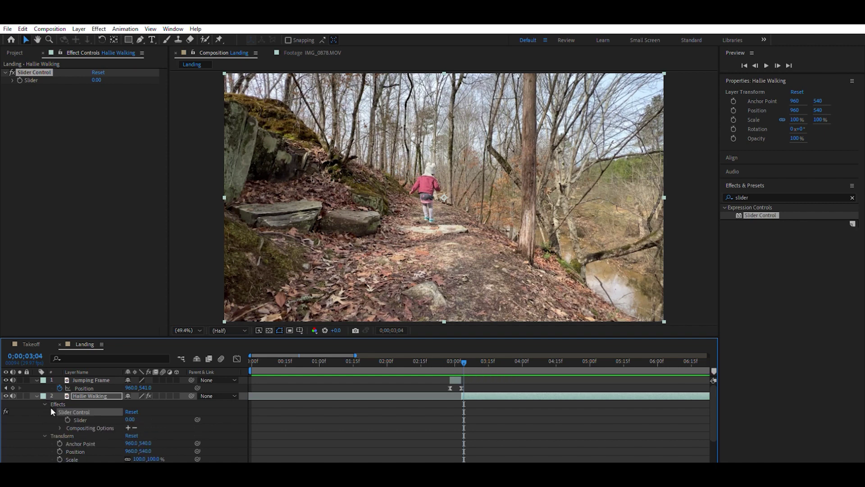
pyautogui.scroll(-2, 44, 416)
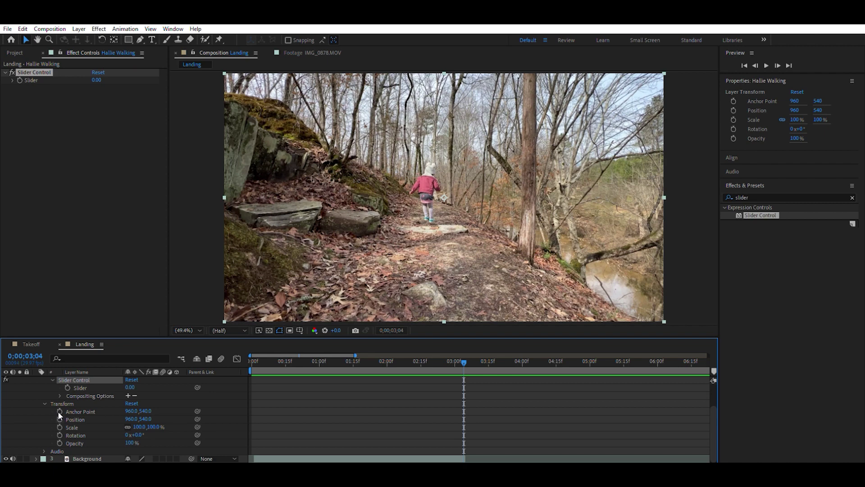
pyautogui.keyDown('alt'); pyautogui.click(60, 419); pyautogui.keyUp('alt')
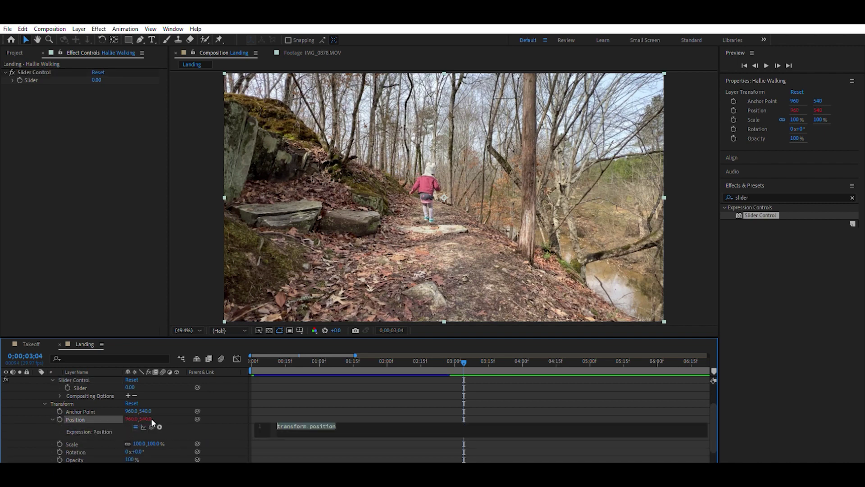
pyautogui.moveTo(151, 426); pyautogui.dragTo(67, 380)
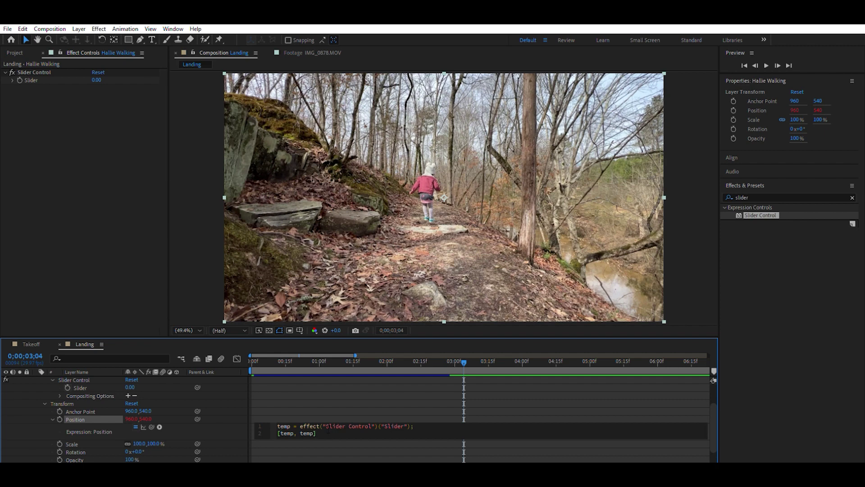
pyautogui.moveTo(316, 433); pyautogui.dragTo(267, 421)
pyautogui.press('BackSpace')
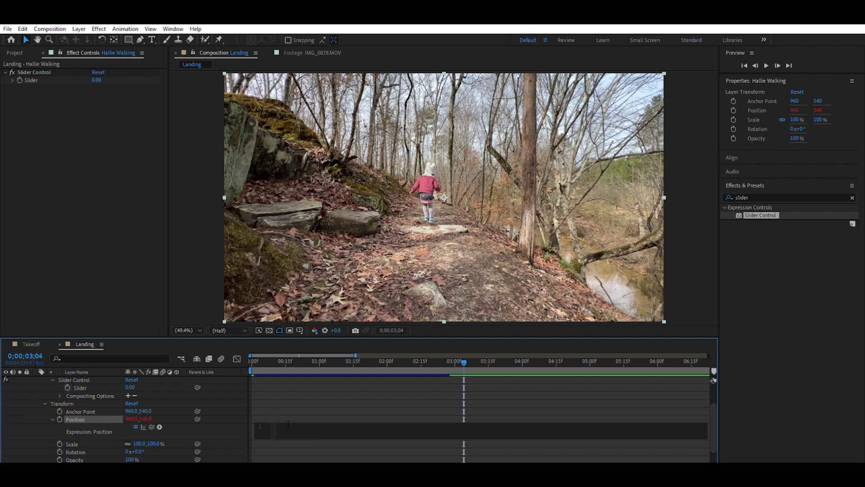
# Write the walking layer's Position expression as wiggle(10,effect("Slider Control")("Slider")), linking the amount to its slider.
pyautogui.write('wiggle()')
pyautogui.moveTo(152, 427); pyautogui.dragTo(77, 380)
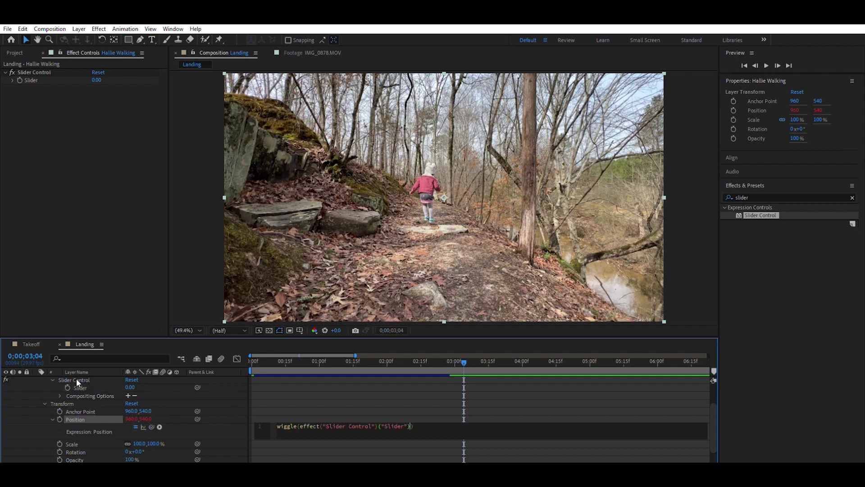
pyautogui.click(305, 423)
pyautogui.write('10,')
pyautogui.click(195, 428)
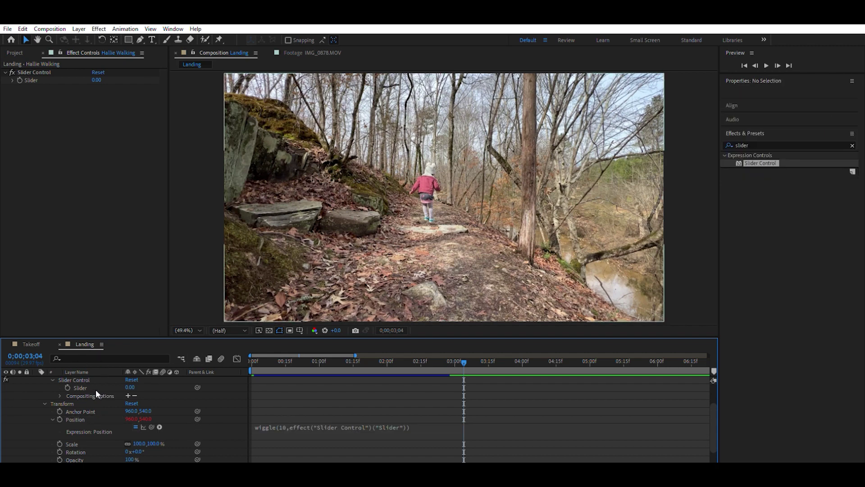
# Keyframe the walking layer's Slider at 0;00;03;05 with a value of 15.
pyautogui.scroll(3, 363, 388)
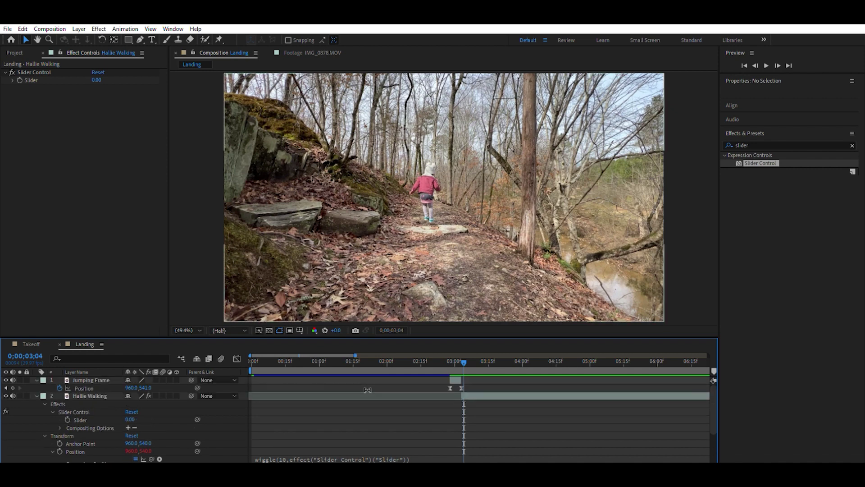
pyautogui.moveTo(452, 353)
pyautogui.mouseDown()
pyautogui.moveTo(482, 357)
pyautogui.moveTo(466, 359)
pyautogui.mouseUp()
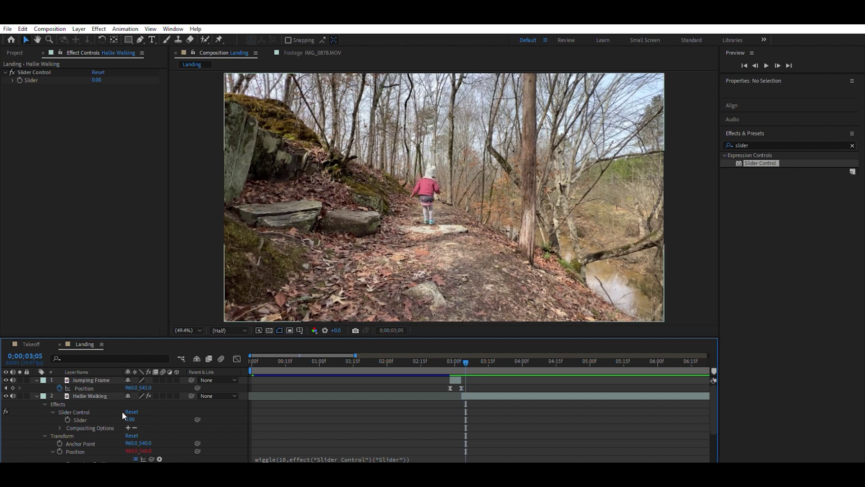
pyautogui.click(68, 411)
pyautogui.click(68, 419)
pyautogui.click(129, 419)
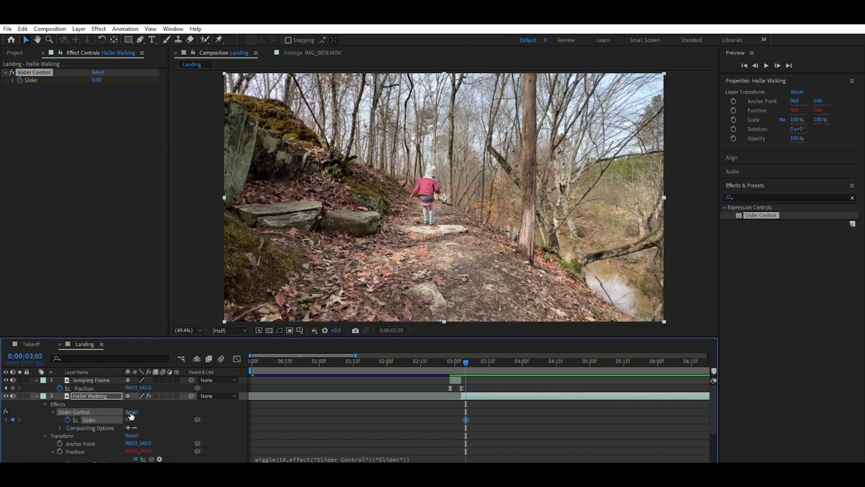
pyautogui.write('15')
pyautogui.press('Return')
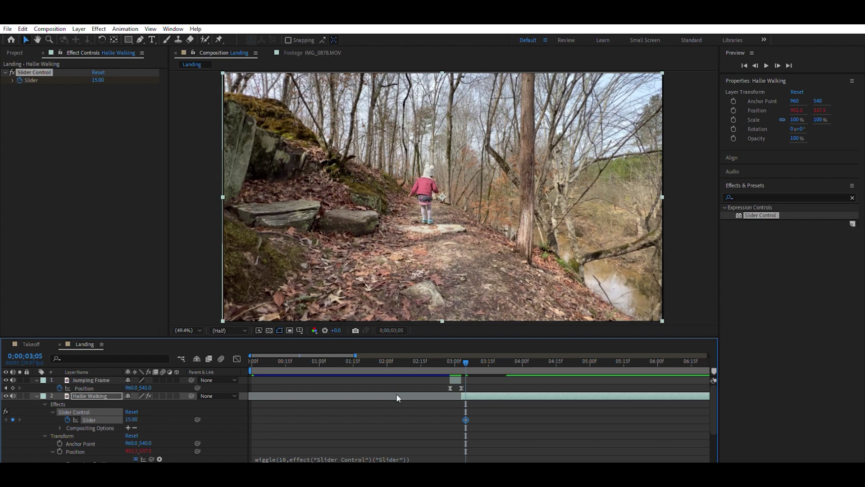
# Add a Slider keyframe with a value of 0 at 0;00;03;08 to stop the shake.
pyautogui.click(471, 356)
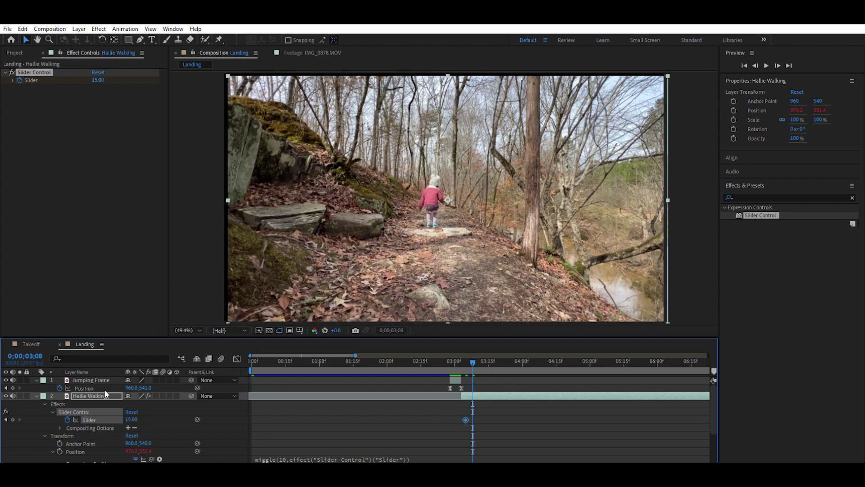
pyautogui.click(130, 419)
pyautogui.write('0')
pyautogui.press('Return')
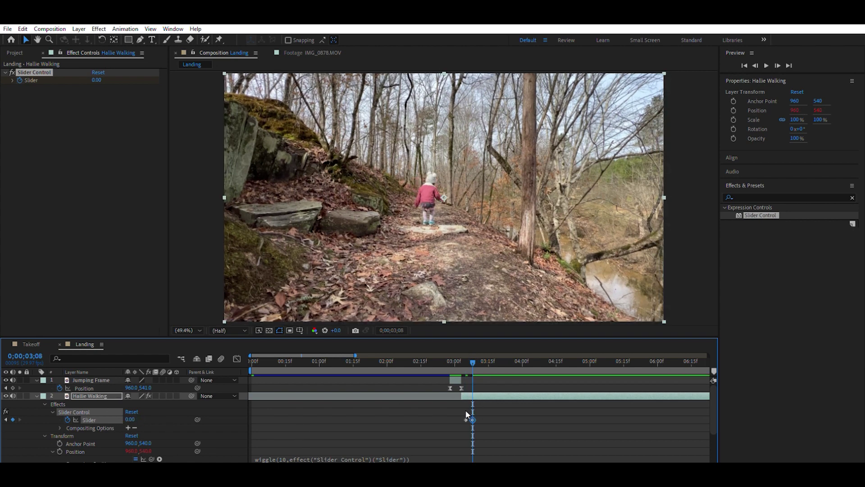
# Retime the two Slider keyframes so the 15 falls at 0;00;03;06 and the 0 about five frames after it, and preview the landing.
pyautogui.moveTo(464, 409); pyautogui.dragTo(469, 410)
pyautogui.moveTo(459, 354)
pyautogui.mouseDown()
pyautogui.moveTo(474, 355)
pyautogui.moveTo(460, 354)
pyautogui.mouseUp()
pyautogui.moveTo(470, 419); pyautogui.dragTo(475, 410)
pyautogui.moveTo(458, 354)
pyautogui.mouseDown()
pyautogui.moveTo(474, 354)
pyautogui.moveTo(450, 356)
pyautogui.moveTo(468, 363)
pyautogui.mouseUp()
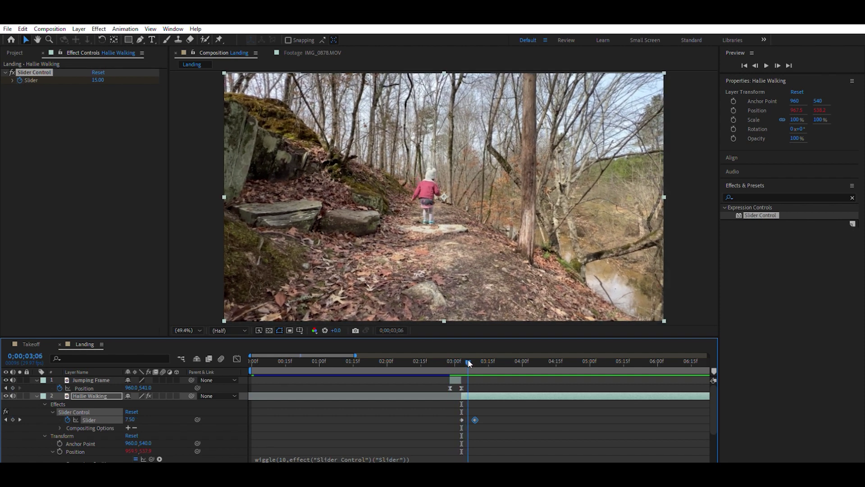
pyautogui.moveTo(462, 418); pyautogui.dragTo(478, 410)
pyautogui.click(455, 356)
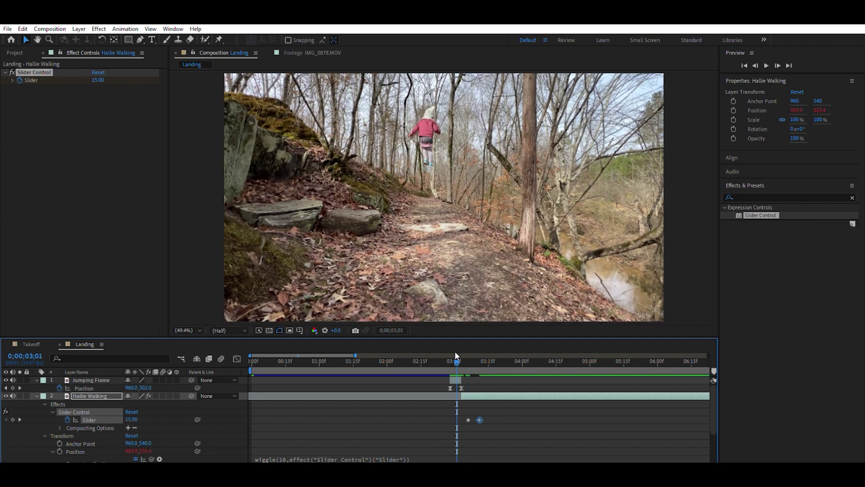
pyautogui.press('space')
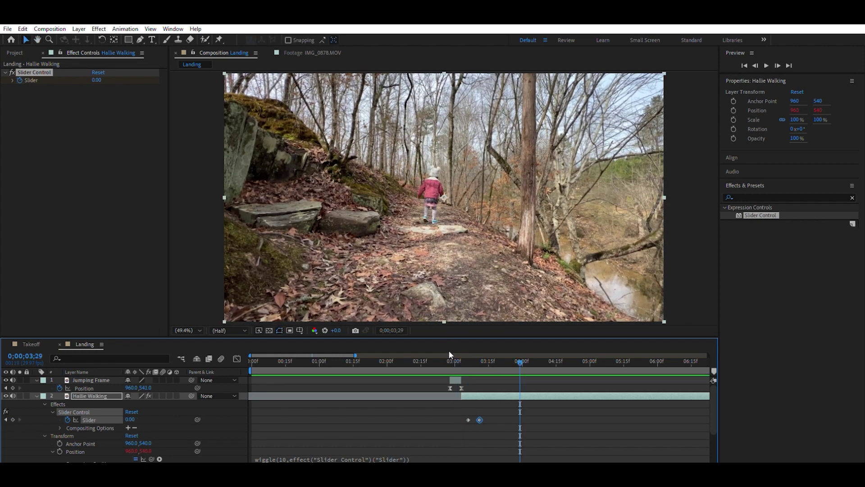
# Add a Slider keyframe of 0, place it at 0;00;03;05 just before the 15 keyframe, and preview the shake.
pyautogui.click(464, 357)
pyautogui.moveTo(465, 355); pyautogui.dragTo(464, 356)
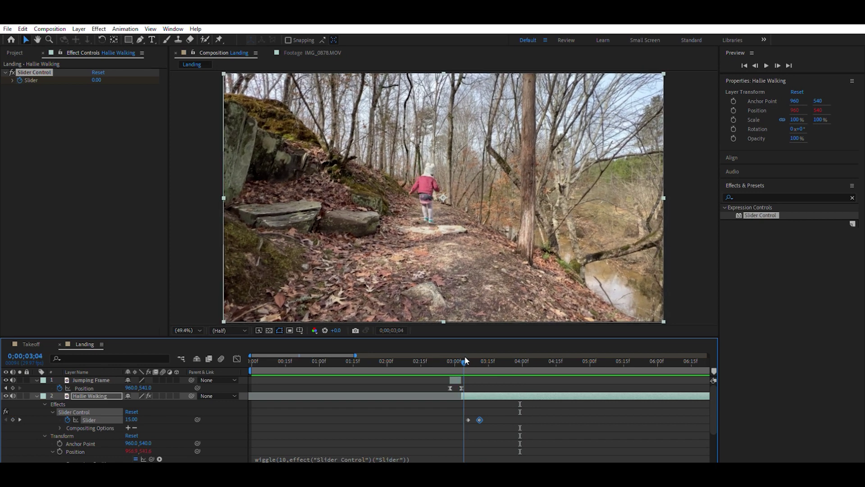
pyautogui.click(132, 419)
pyautogui.write('0')
pyautogui.press('Return')
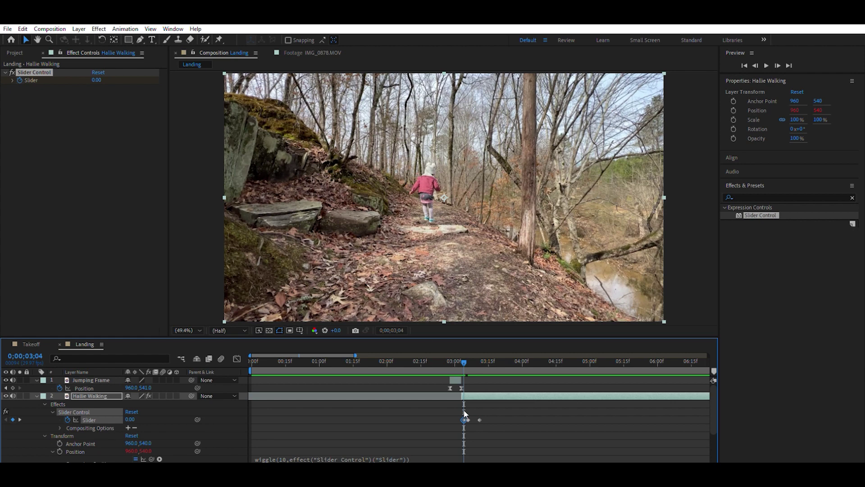
pyautogui.moveTo(465, 411); pyautogui.dragTo(467, 411)
pyautogui.press('space')
pyautogui.press('space')
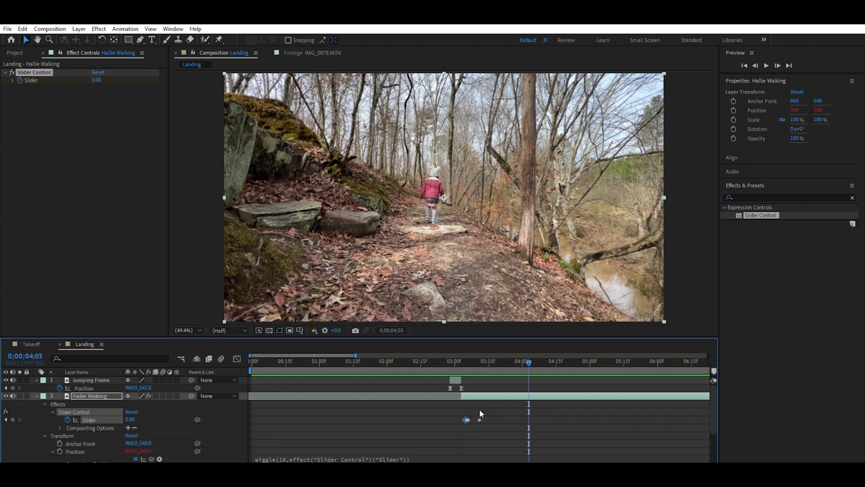
# Shift the last Slider keyframe one frame forward, set the Slider at 0;00;03;06 to 20, and preview the landing.
pyautogui.moveTo(480, 410); pyautogui.dragTo(481, 410)
pyautogui.moveTo(464, 359); pyautogui.dragTo(468, 359)
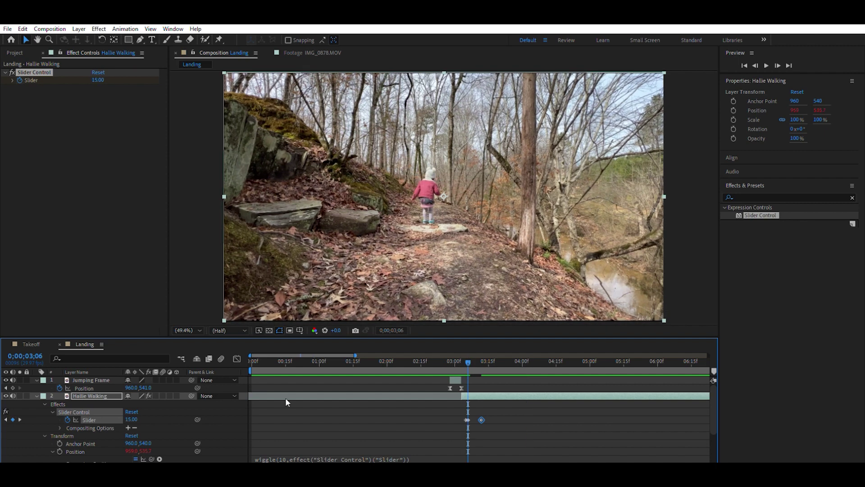
pyautogui.click(133, 417)
pyautogui.write('20')
pyautogui.press('Return')
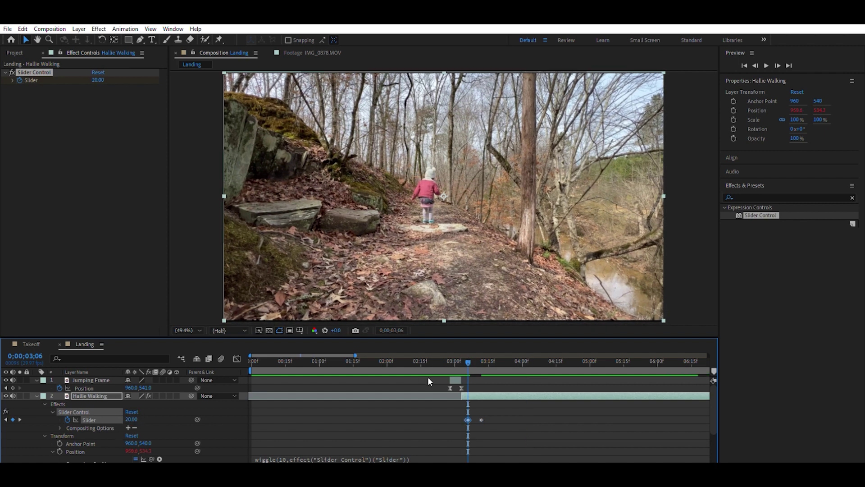
pyautogui.click(462, 359)
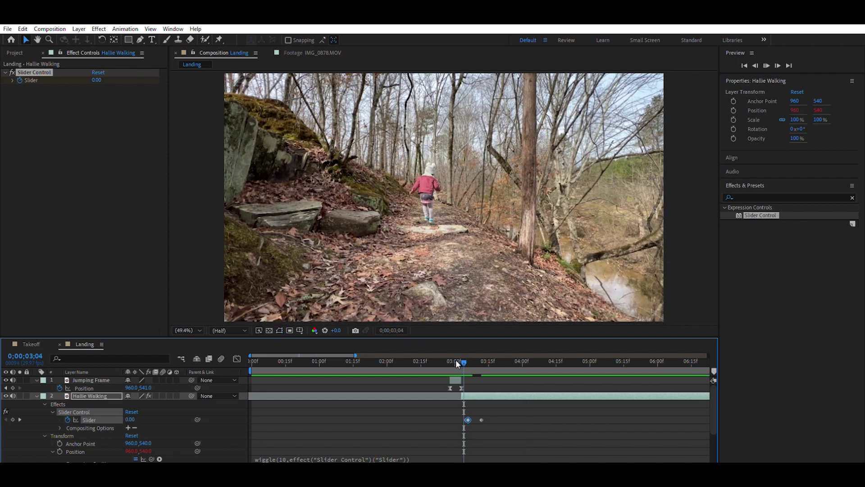
pyautogui.press('space')
pyautogui.press('space')
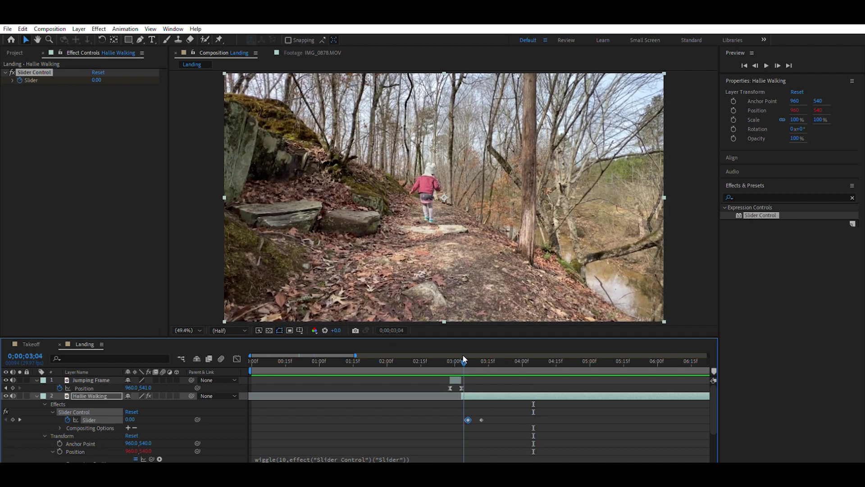
# Show the walking layer's Scale and add a Scale keyframe at 0;00;03;06.
pyautogui.click(466, 359)
pyautogui.click(79, 419)
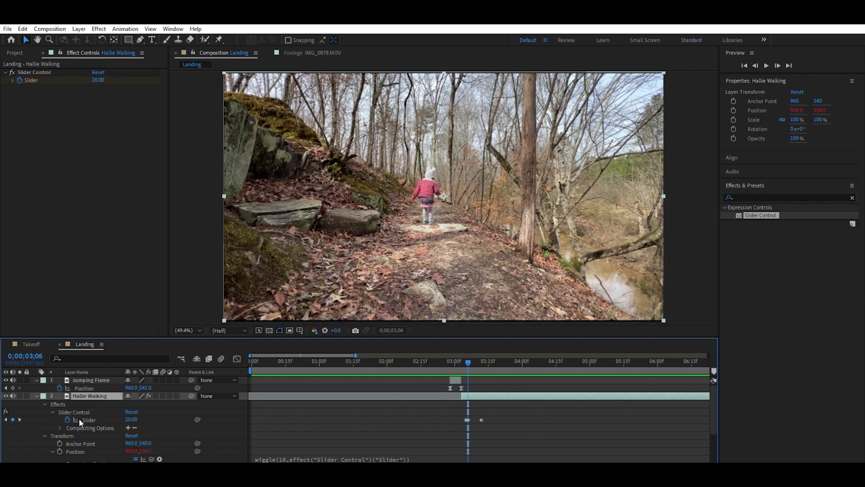
pyautogui.press('s')
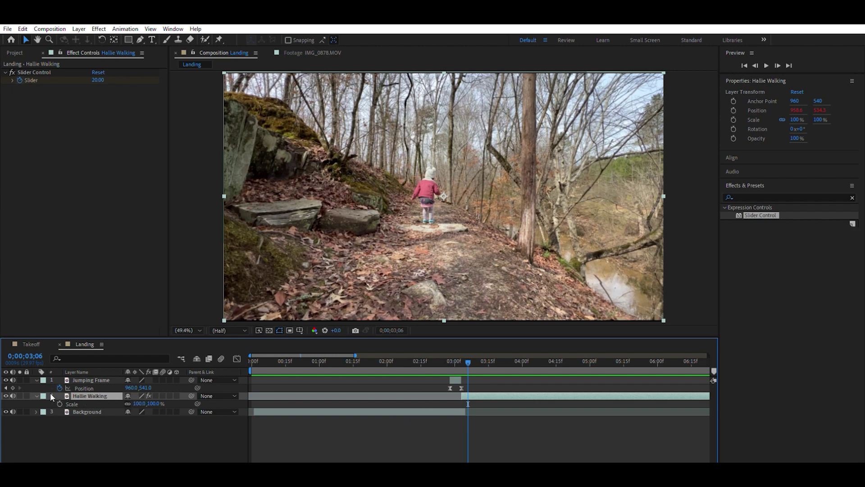
pyautogui.hotkey('alt', 'shift', 's')
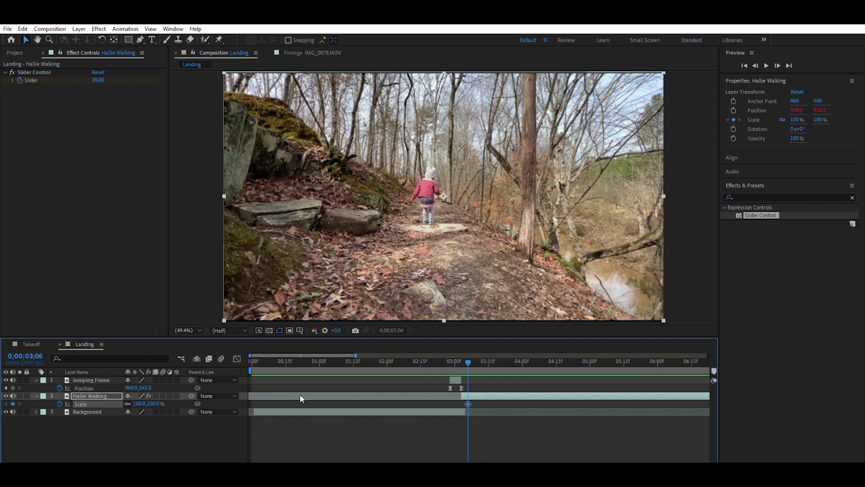
# Add a 101% Scale keyframe and arrange the pair so Scale goes from 100% at 0;00;03;05 to 101% one frame after.
pyautogui.click(465, 356)
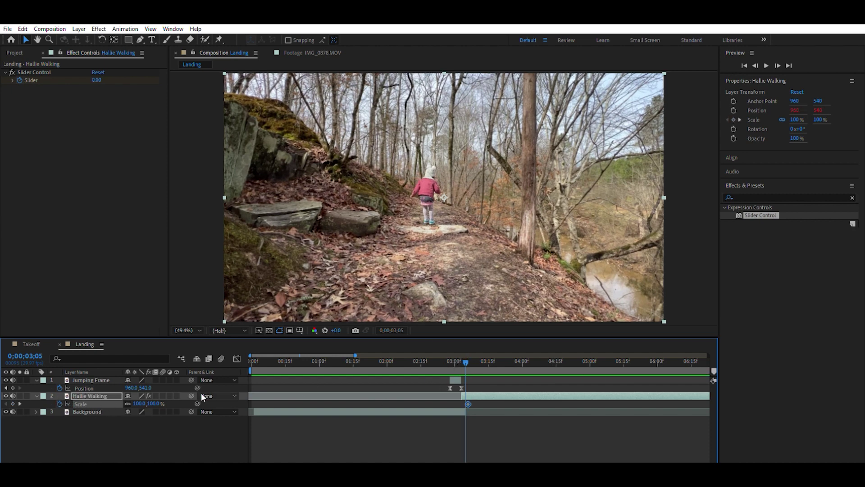
pyautogui.moveTo(142, 395)
pyautogui.mouseDown()
pyautogui.moveTo(148, 395)
pyautogui.moveTo(140, 395)
pyautogui.mouseUp()
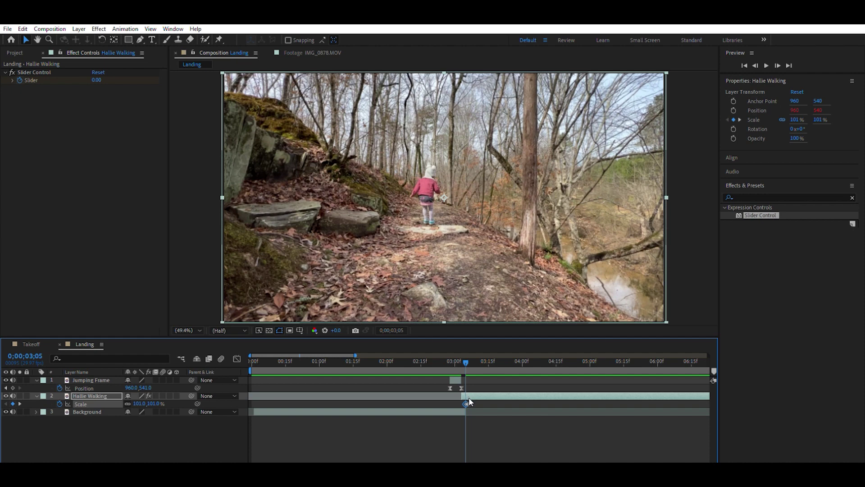
pyautogui.press('=')
pyautogui.press('=')
pyautogui.moveTo(471, 396); pyautogui.dragTo(474, 397)
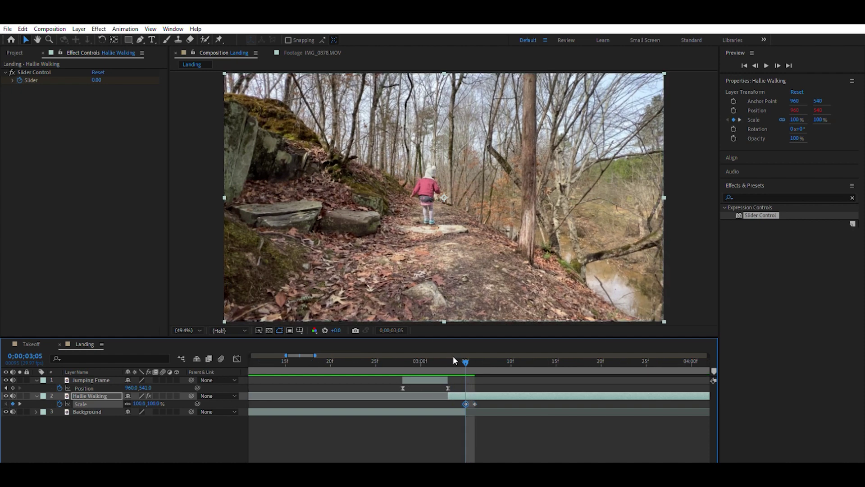
# Preview the girl's landing with the shake and scale change, replaying it from just before the drop.
pyautogui.press('space')
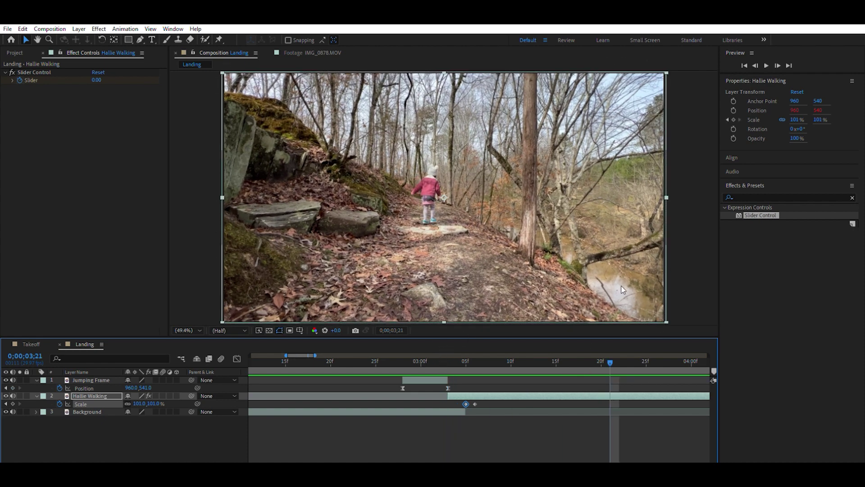
pyautogui.scroll(-5, 515, 361)
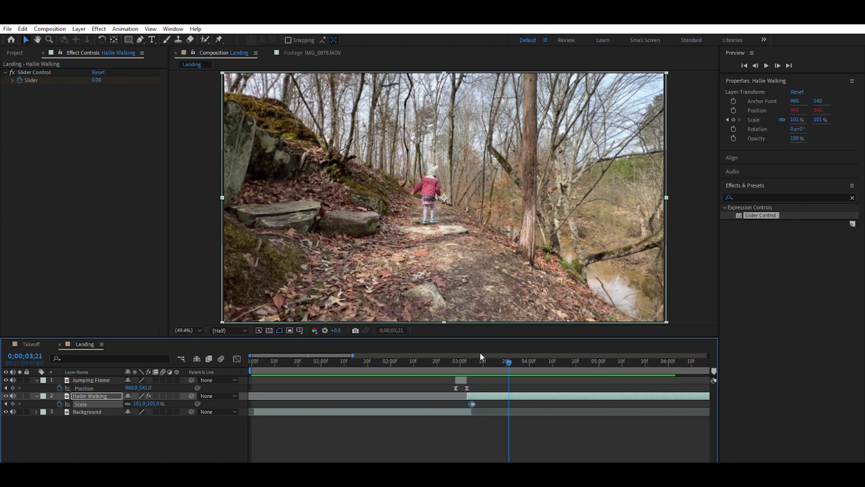
pyautogui.click(465, 354)
pyautogui.moveTo(466, 353)
pyautogui.mouseDown()
pyautogui.moveTo(436, 353)
pyautogui.moveTo(475, 346)
pyautogui.moveTo(459, 346)
pyautogui.mouseUp()
pyautogui.press('space')
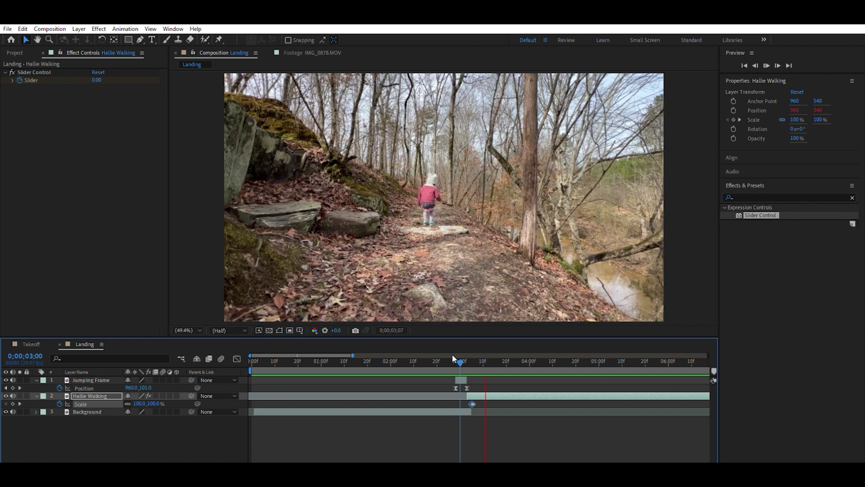
pyautogui.press('space')
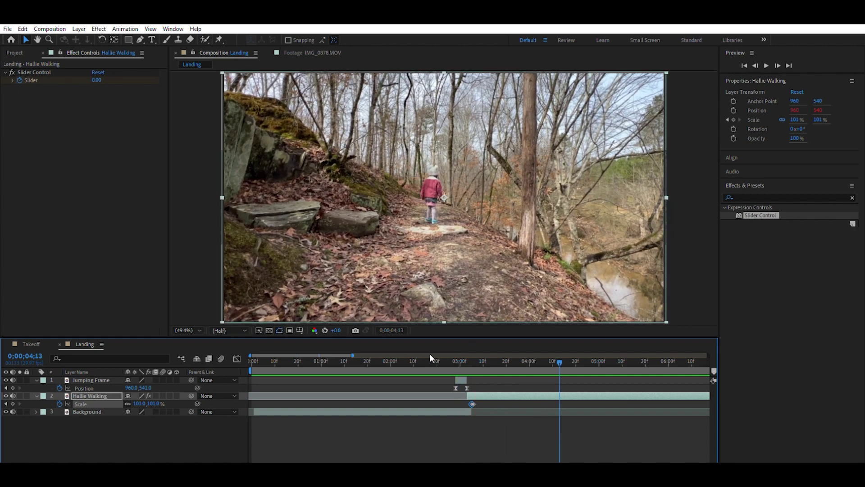
# Go to the landing frame at 0;00;03;03 and collapse the properties of the Jumping Frame and walking layers.
pyautogui.click(466, 361)
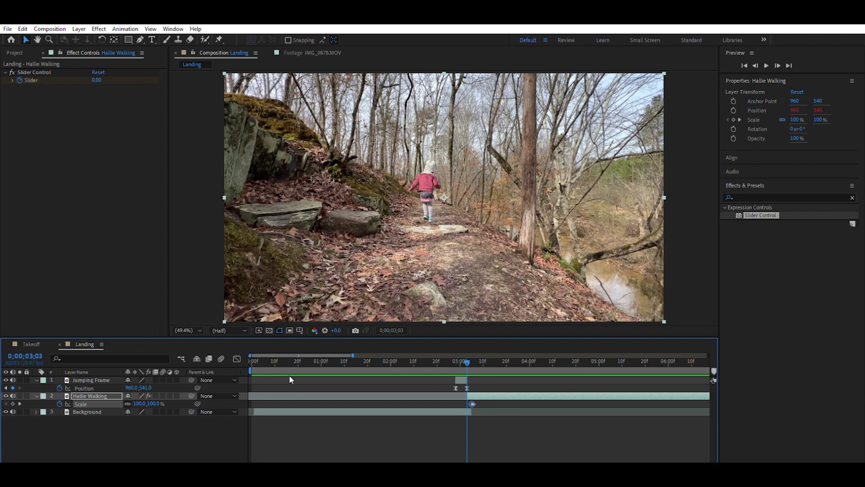
pyautogui.click(37, 380)
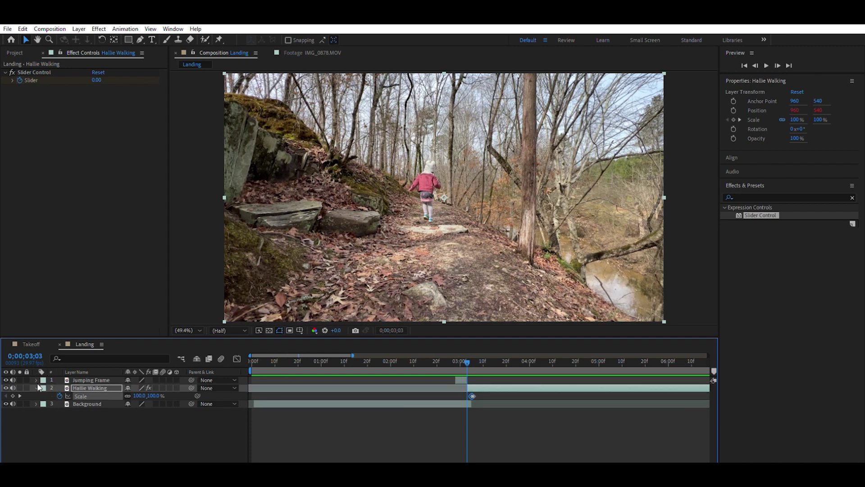
pyautogui.click(37, 388)
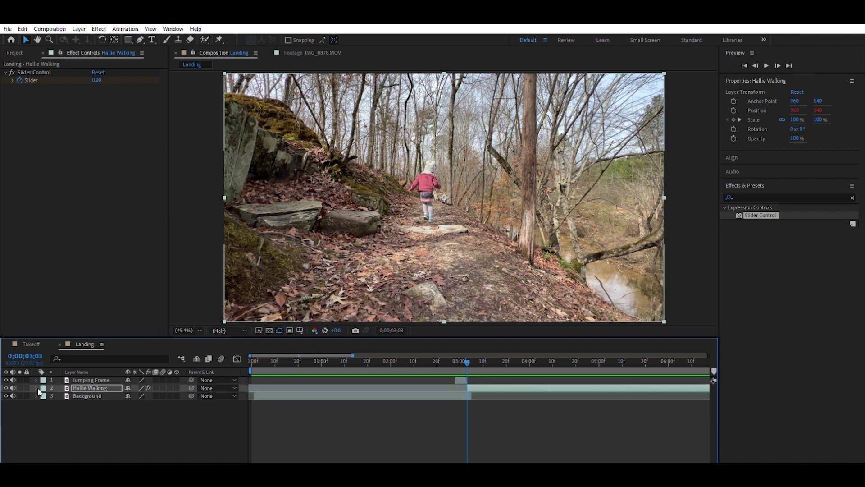
# Copy the keyed dust clip from the Takeoff composition and paste it into the Landing composition.
pyautogui.click(30, 343)
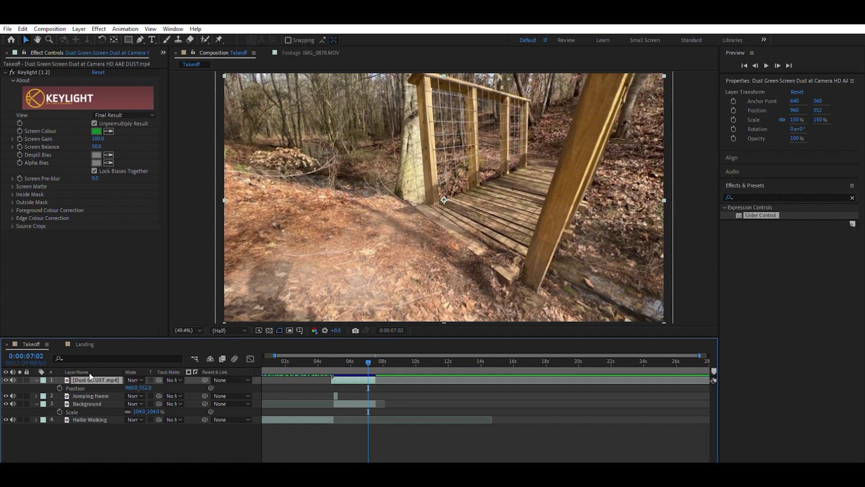
pyautogui.click(37, 379)
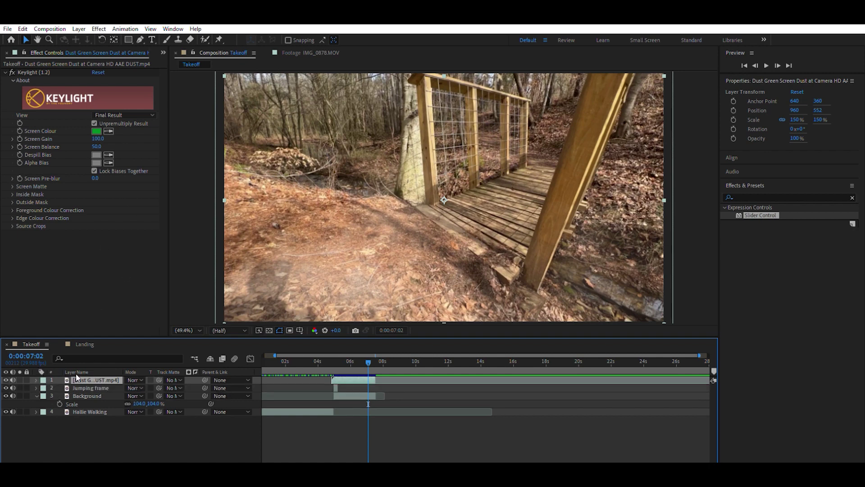
pyautogui.click(85, 344)
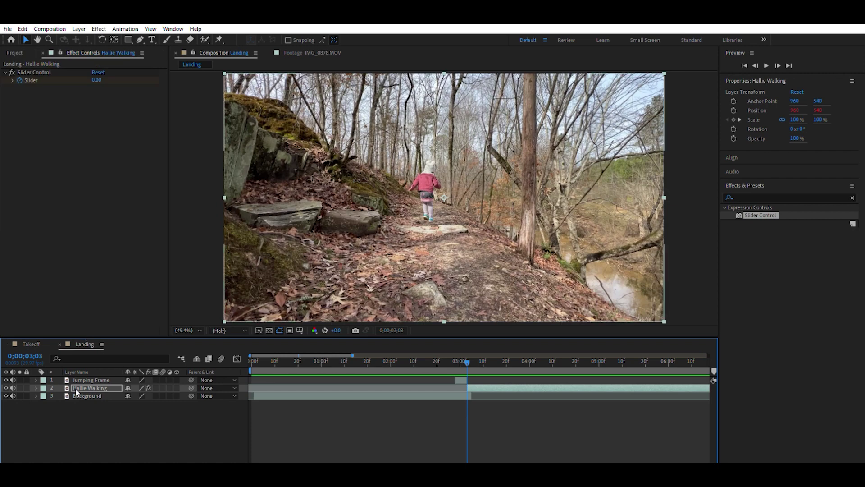
pyautogui.hotkey('ctrl', 'v')
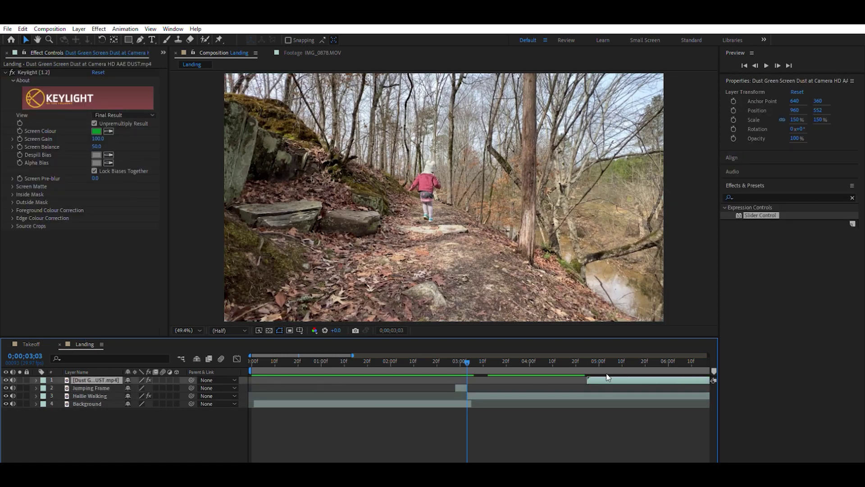
# Slide the dust layer earlier over the landing, split it at 0;00;02;20, and delete the part before the split.
pyautogui.moveTo(607, 380); pyautogui.dragTo(601, 342)
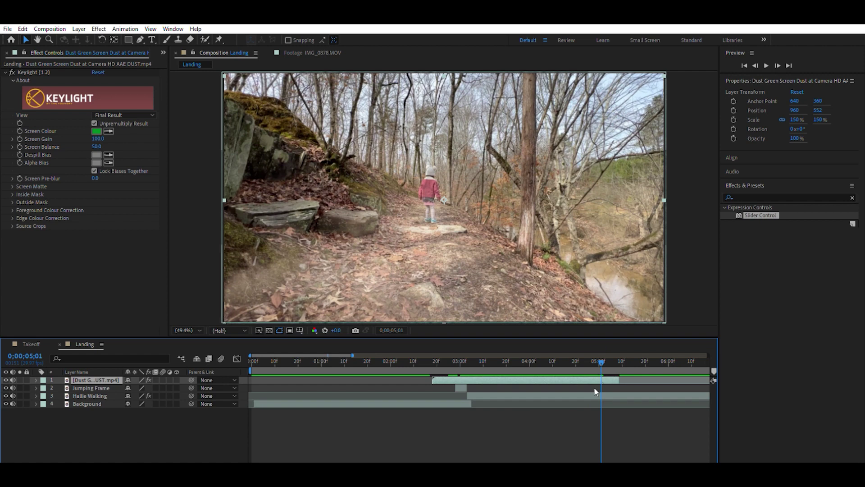
pyautogui.scroll(-2, 581, 392)
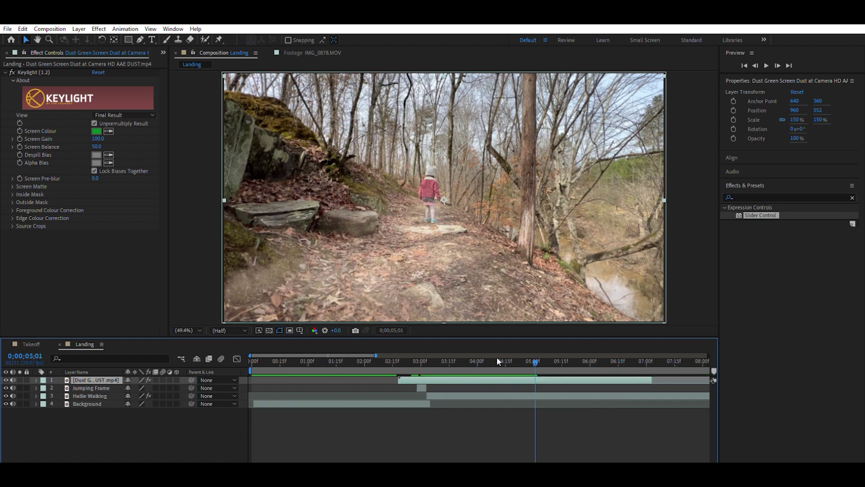
pyautogui.moveTo(536, 353); pyautogui.dragTo(503, 356)
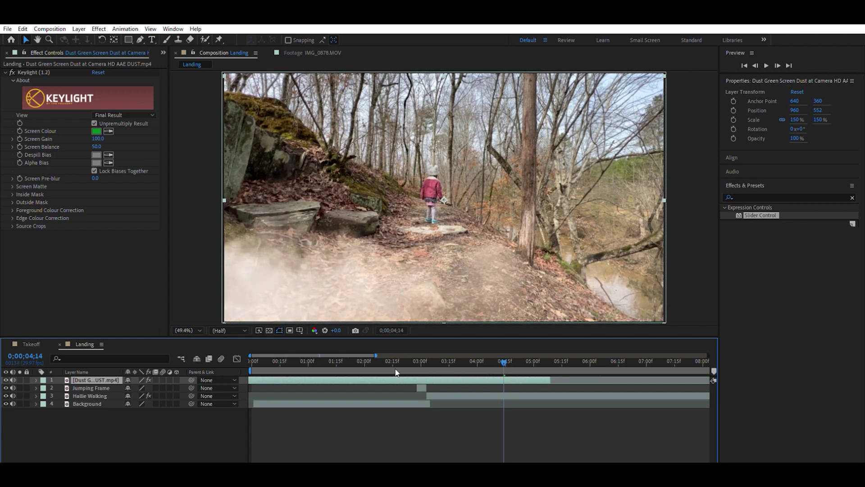
pyautogui.moveTo(396, 358); pyautogui.dragTo(401, 359)
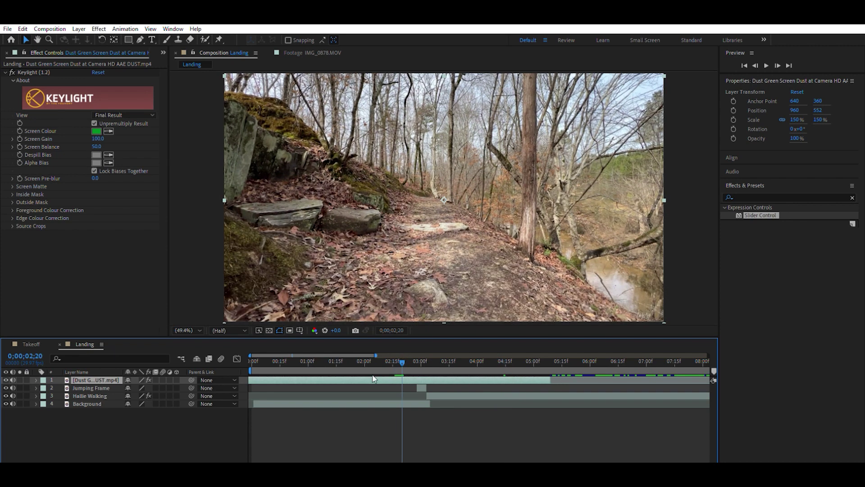
pyautogui.hotkey('ctrl', 'shift', 'd')
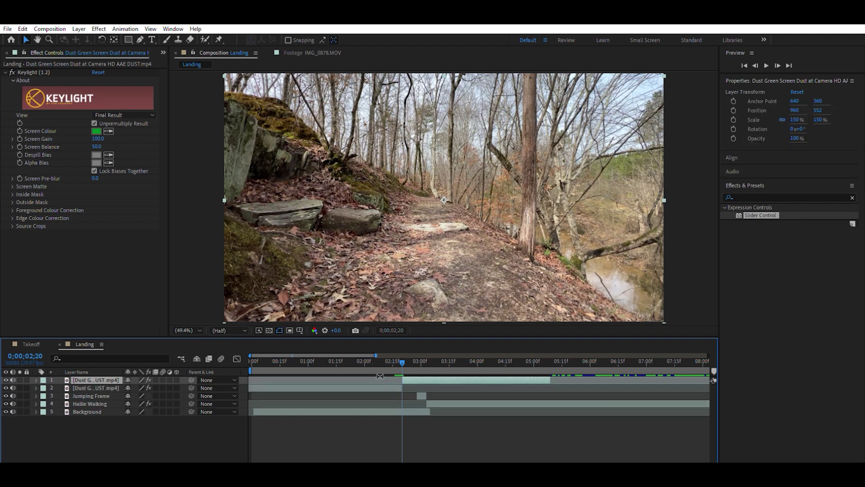
pyautogui.press('Delete')
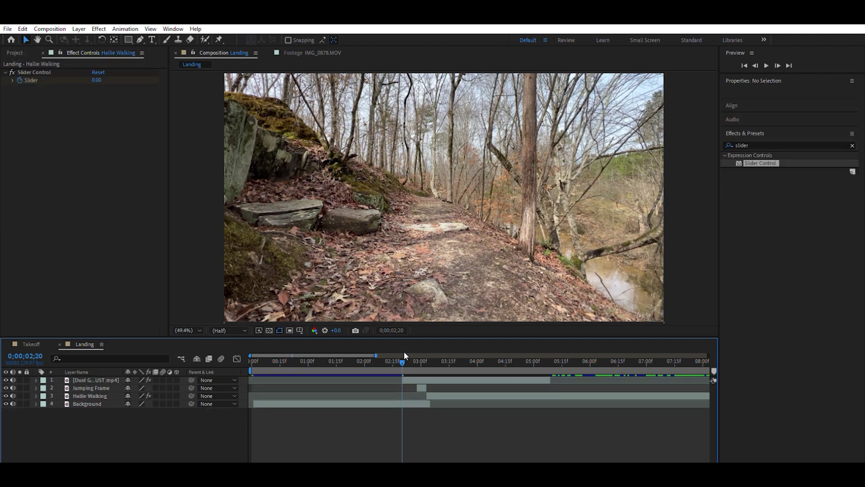
# Shift the trimmed dust layer to start at about 0;00;02;14 and preview the landing with dust.
pyautogui.moveTo(404, 350)
pyautogui.mouseDown()
pyautogui.moveTo(445, 359)
pyautogui.moveTo(422, 372)
pyautogui.moveTo(434, 359)
pyautogui.moveTo(417, 359)
pyautogui.mouseUp()
pyautogui.click(432, 360)
pyautogui.press('space')
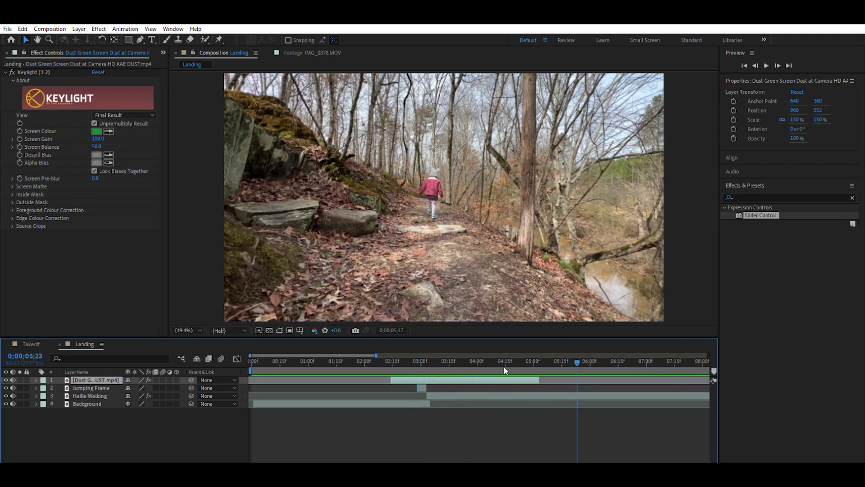
pyautogui.press('space')
# Extend the dust layer's end to about 0;00;08;08, trim the walking layer's end to match, and preview from 0;00;02;09.
pyautogui.press('-')
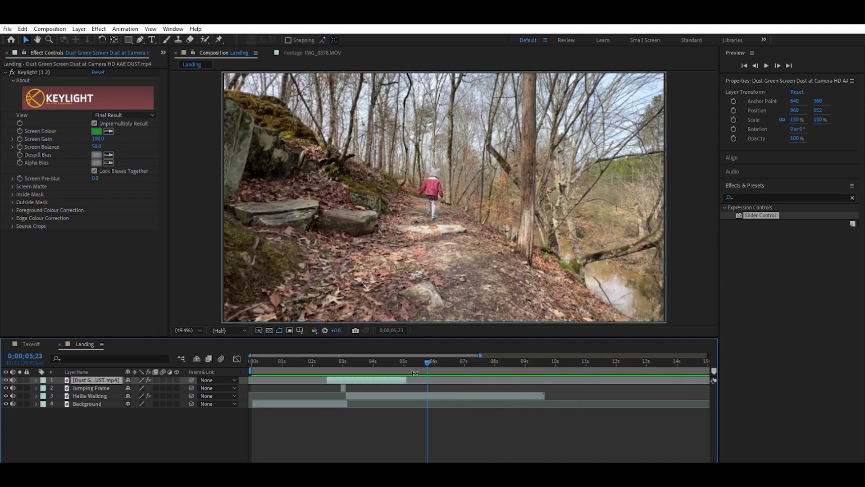
pyautogui.moveTo(480, 375); pyautogui.dragTo(504, 385)
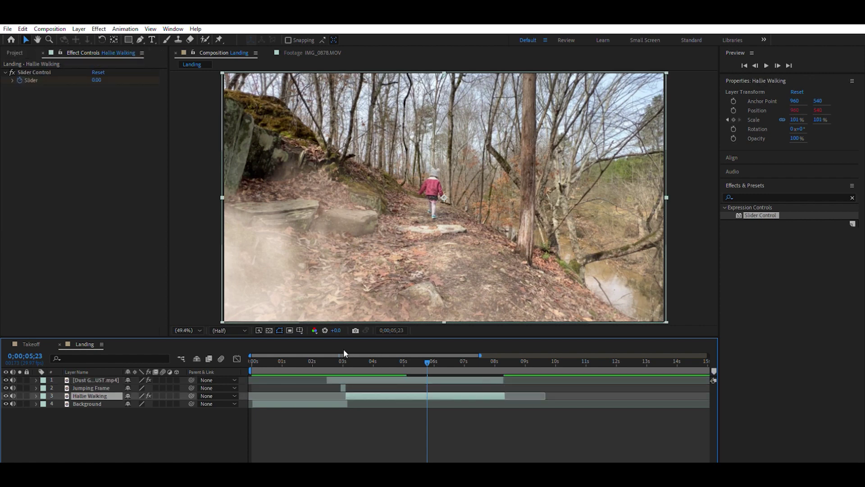
pyautogui.click(321, 357)
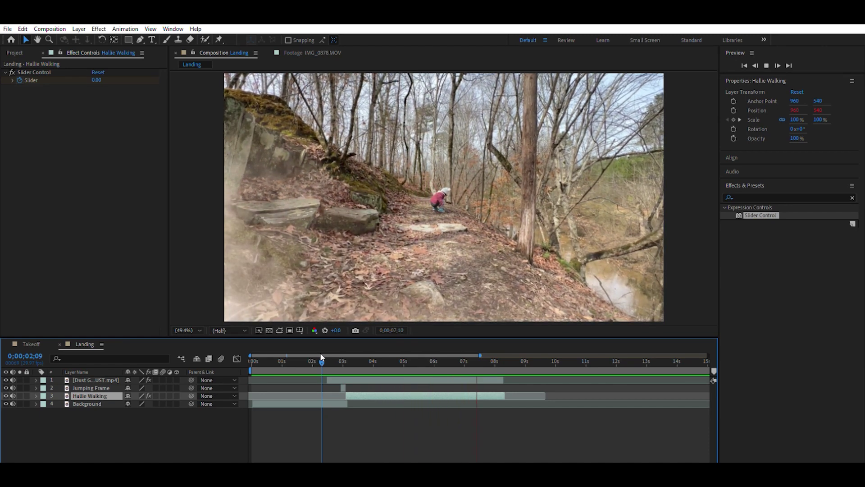
pyautogui.press('space')
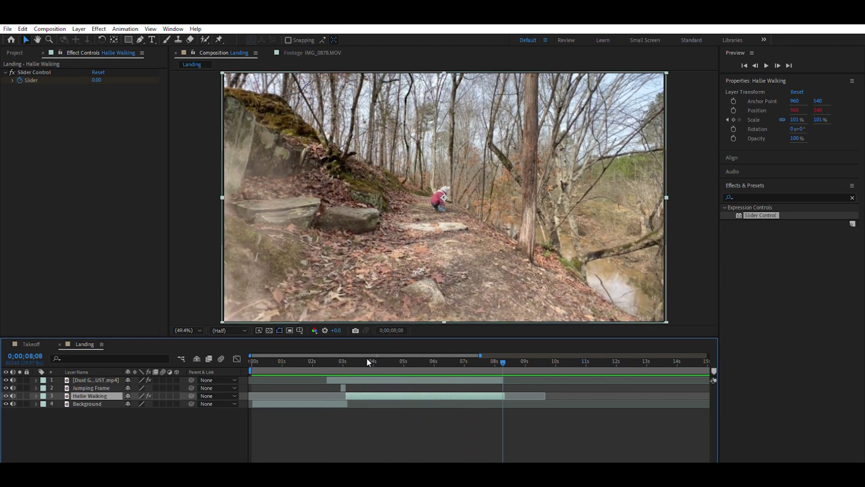